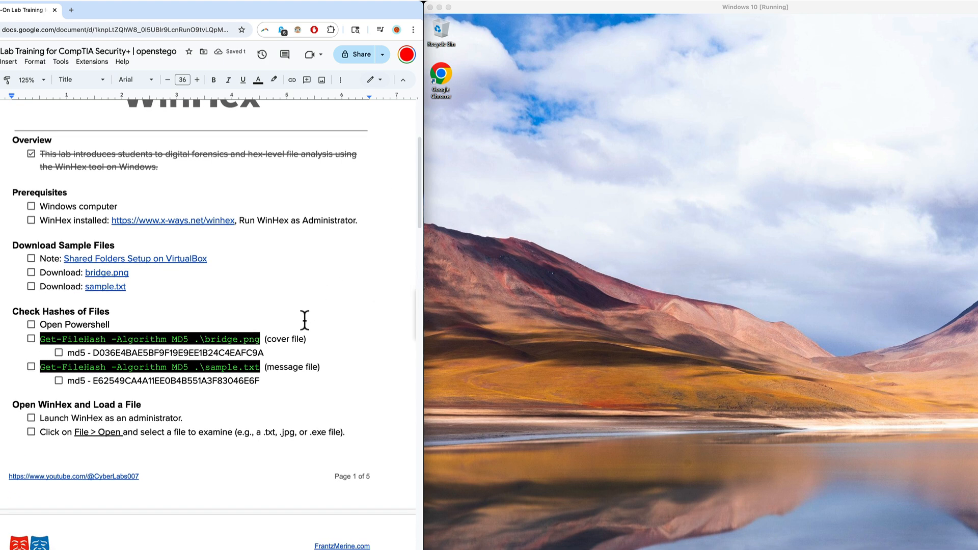
# Step: Copy the WinHex link from the lab document's prerequisites and open a maximized Chrome window in the Windows 10 virtual machine
pyautogui.moveTo(235, 220); pyautogui.dragTo(110, 219)
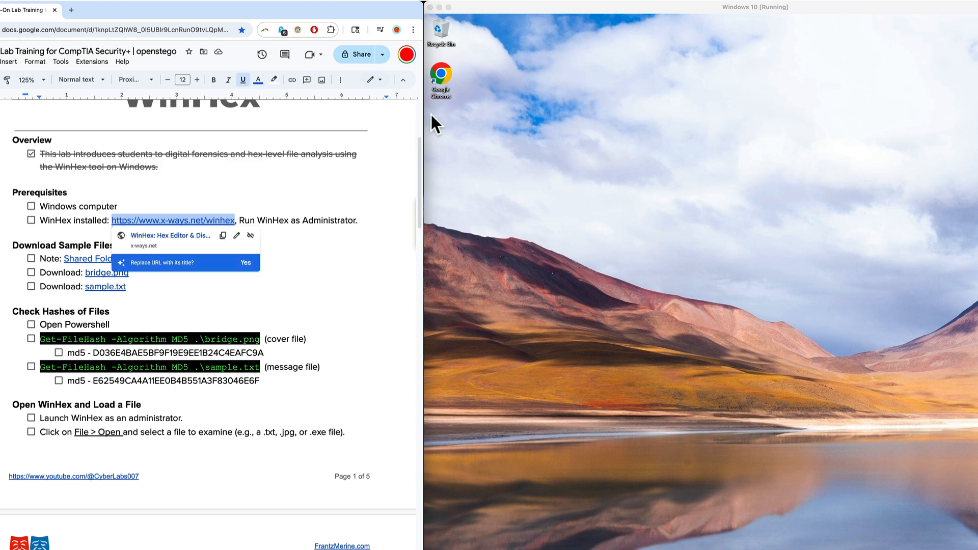
pyautogui.click(442, 74)
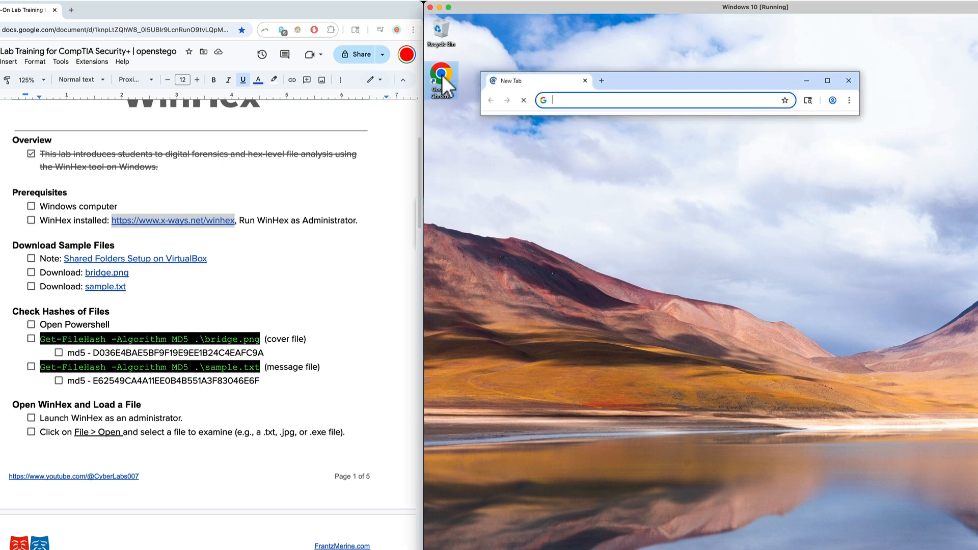
pyautogui.click(827, 80)
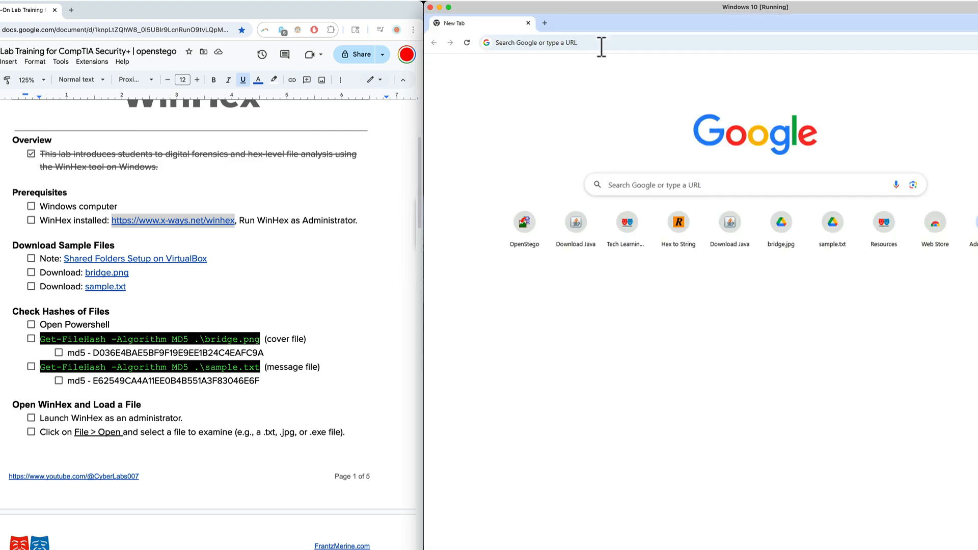
pyautogui.click(598, 45)
pyautogui.write('430-CompTIA Security+ Labs | WinHex')
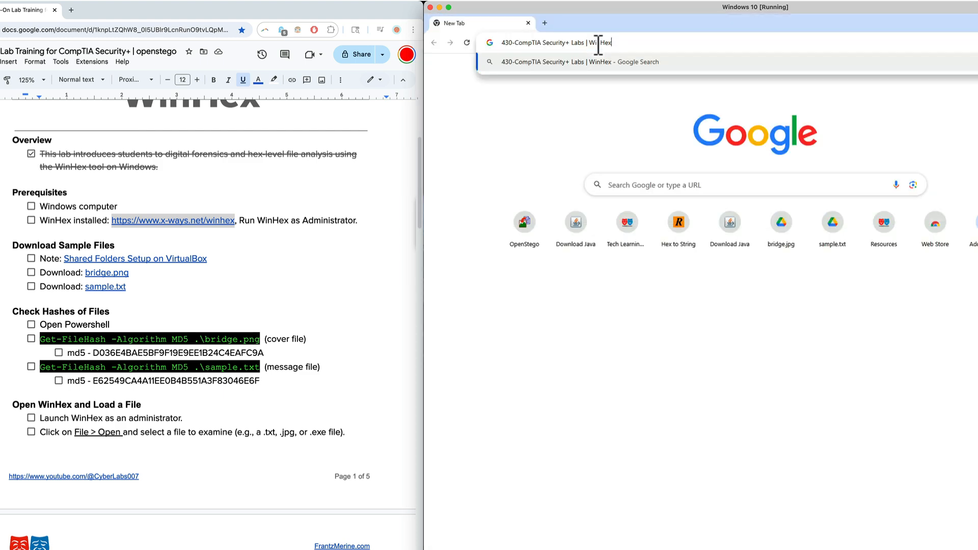
pyautogui.hotkey('ctrl', 'a')
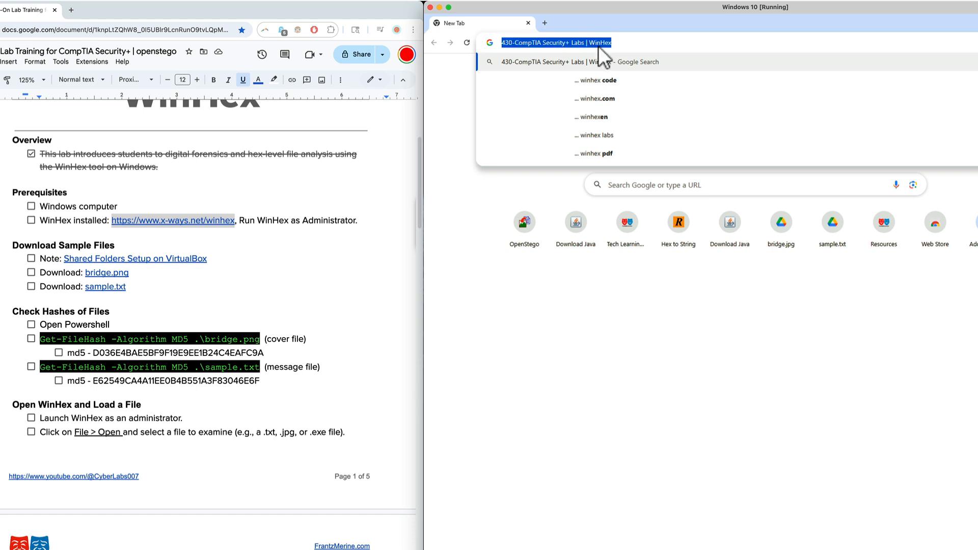
pyautogui.press('BackSpace')
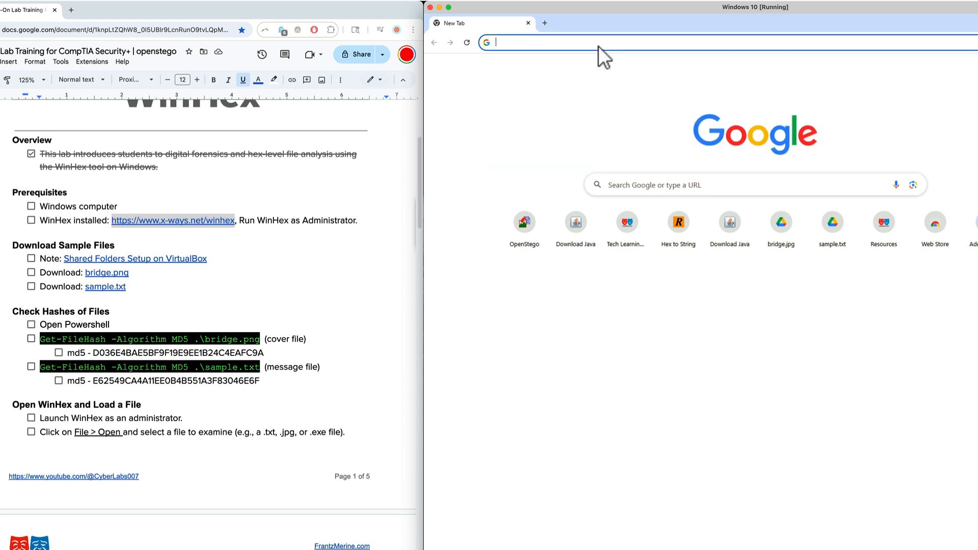
pyautogui.click(198, 223)
pyautogui.click(223, 242)
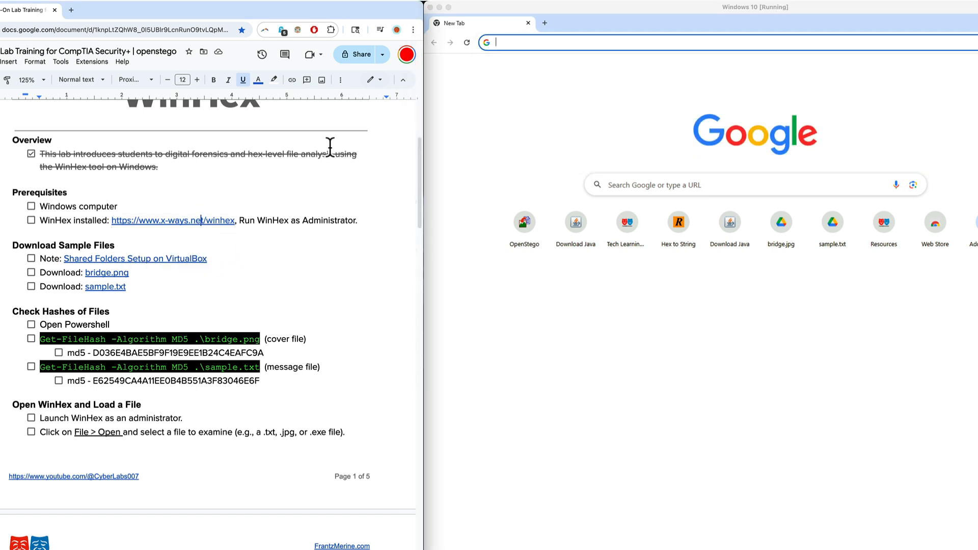
pyautogui.click(536, 42)
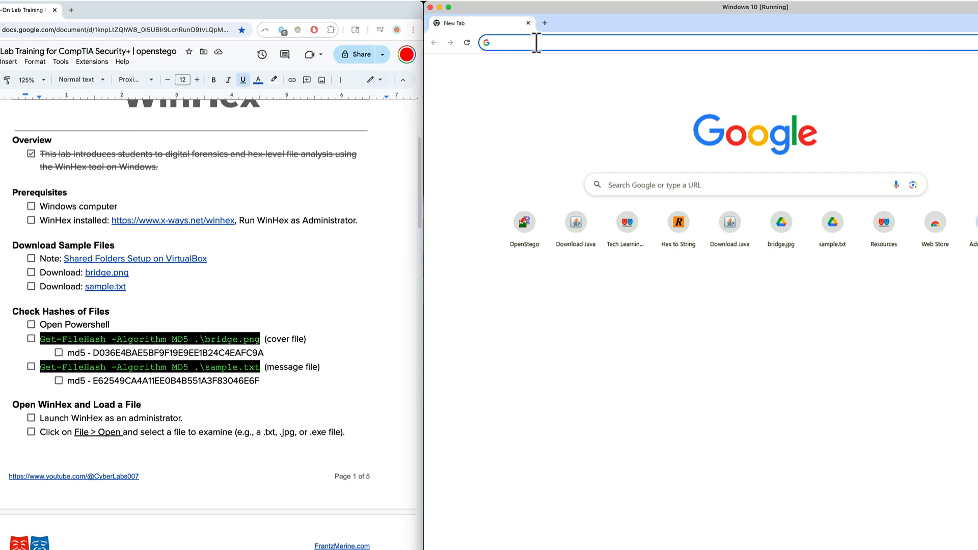
pyautogui.hotkey('ctrl', 'v')
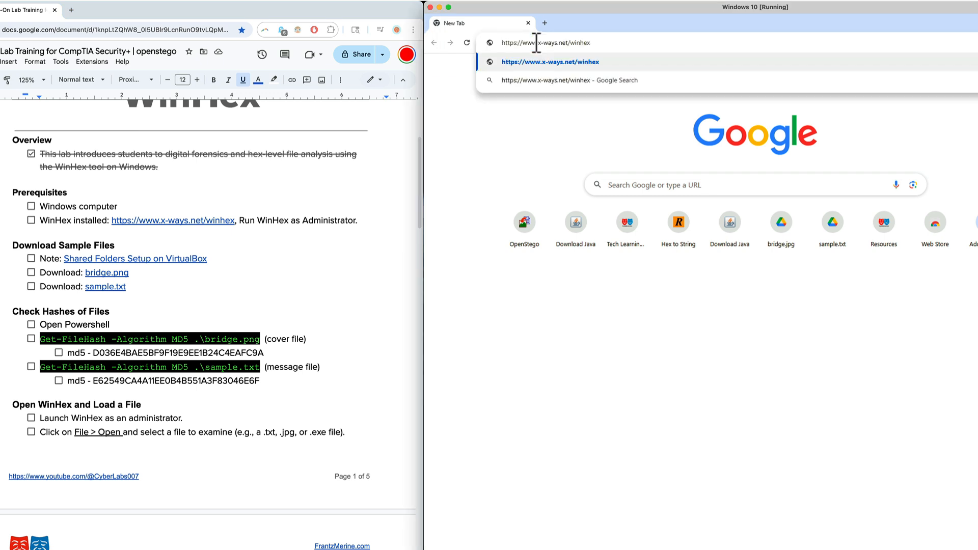
pyautogui.press('Return')
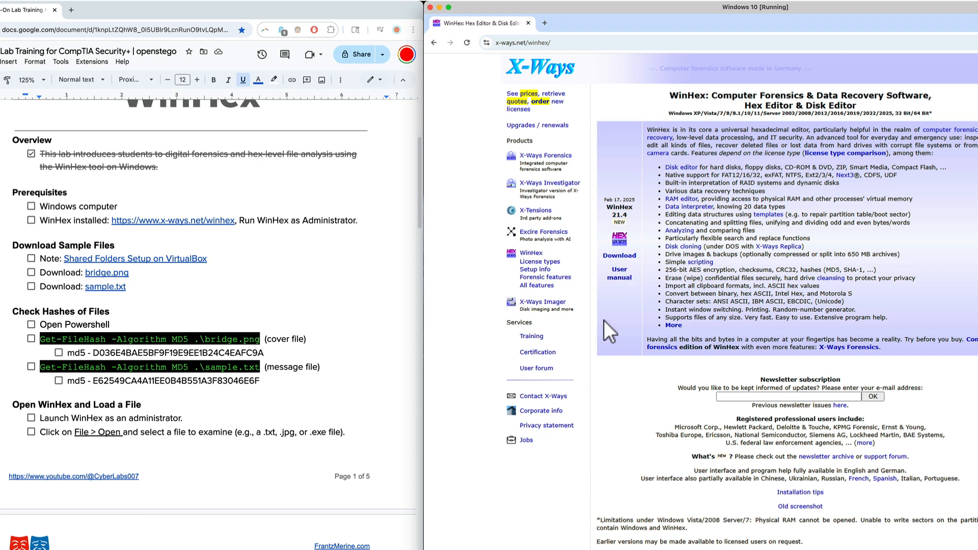
# Step: Download WinHex from the X-Ways page, inspect the contents of winhex (2).zip, and close the archive
pyautogui.click(619, 256)
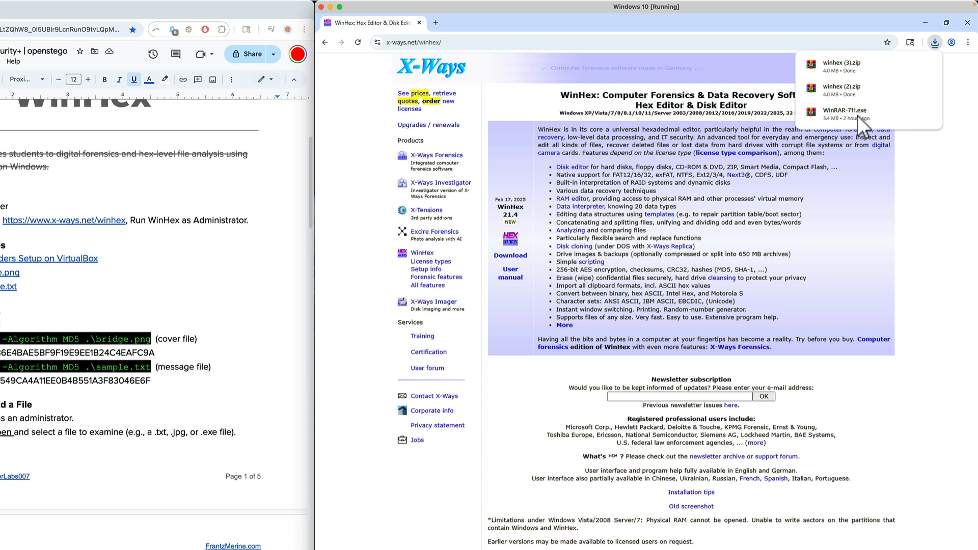
pyautogui.click(911, 86)
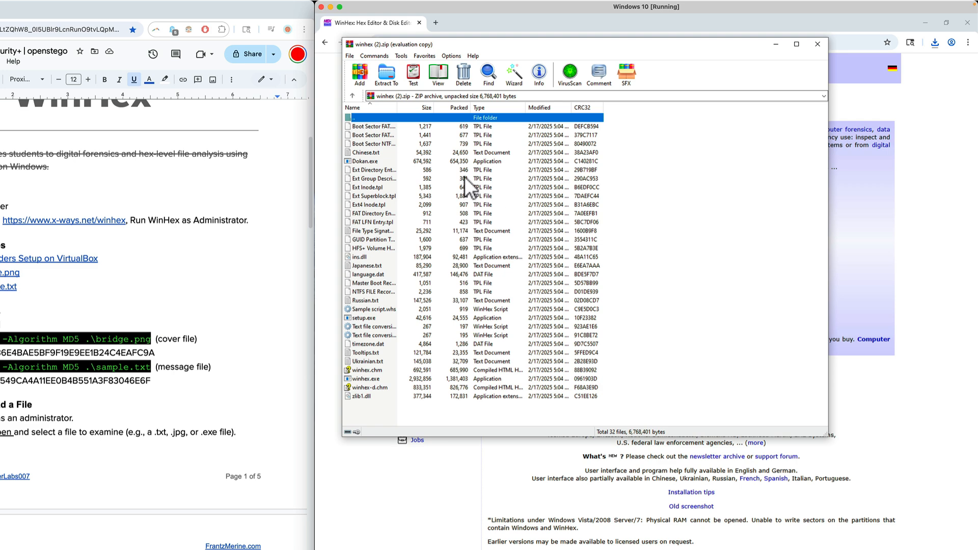
pyautogui.click(818, 45)
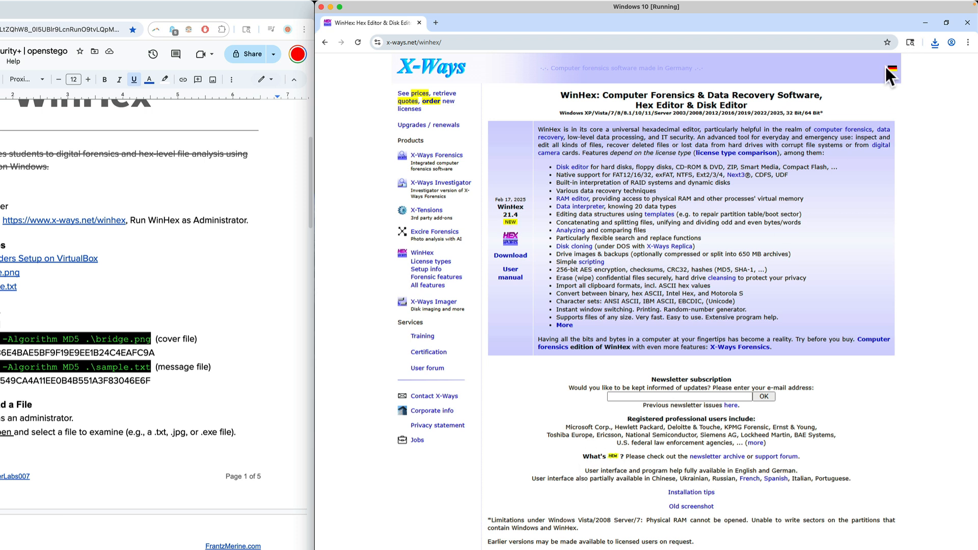
# Step: Minimize the browser and open the Downloads folder in File Explorer, placing its window higher on the desktop
pyautogui.click(925, 22)
pyautogui.moveTo(924, 21); pyautogui.dragTo(547, 549)
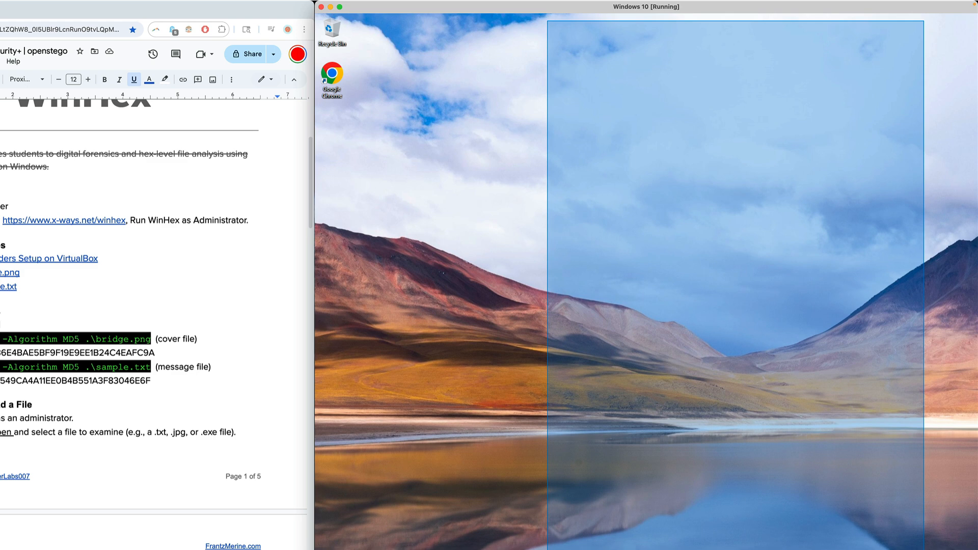
pyautogui.moveTo(547, 549); pyautogui.dragTo(521, 549)
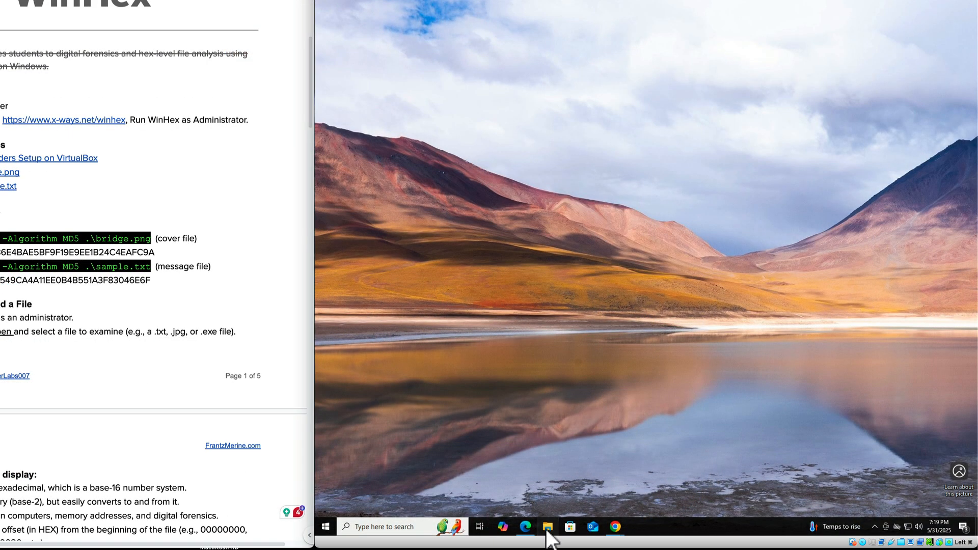
pyautogui.click(548, 529)
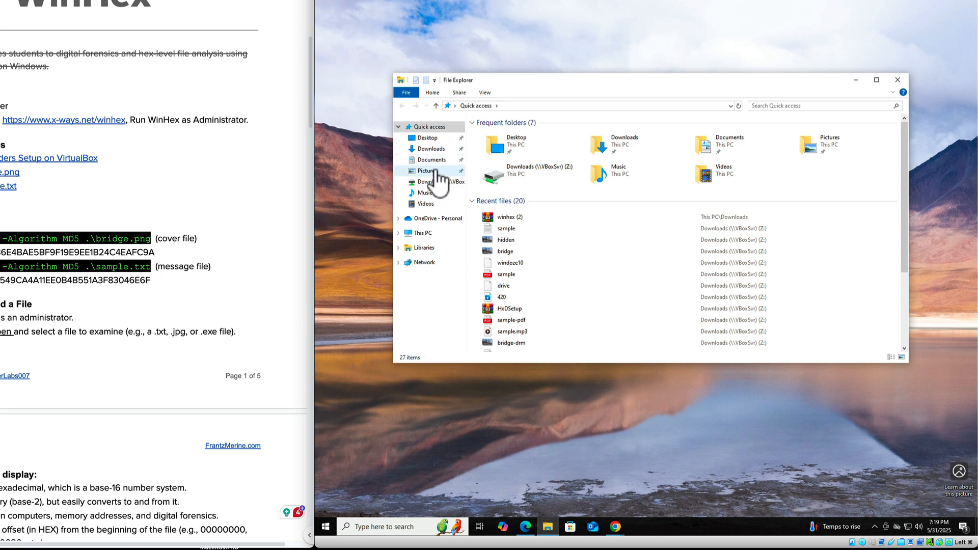
pyautogui.click(432, 151)
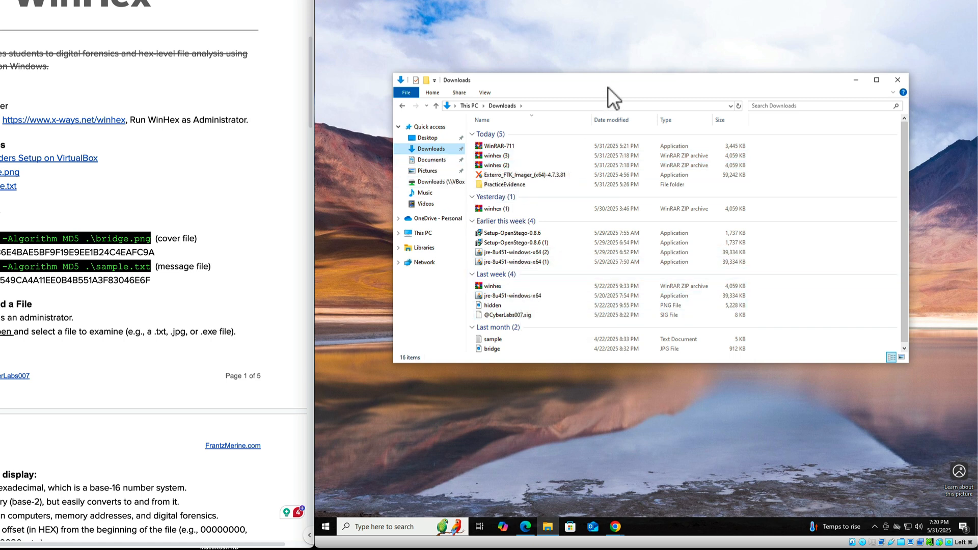
pyautogui.moveTo(607, 87); pyautogui.dragTo(584, 27)
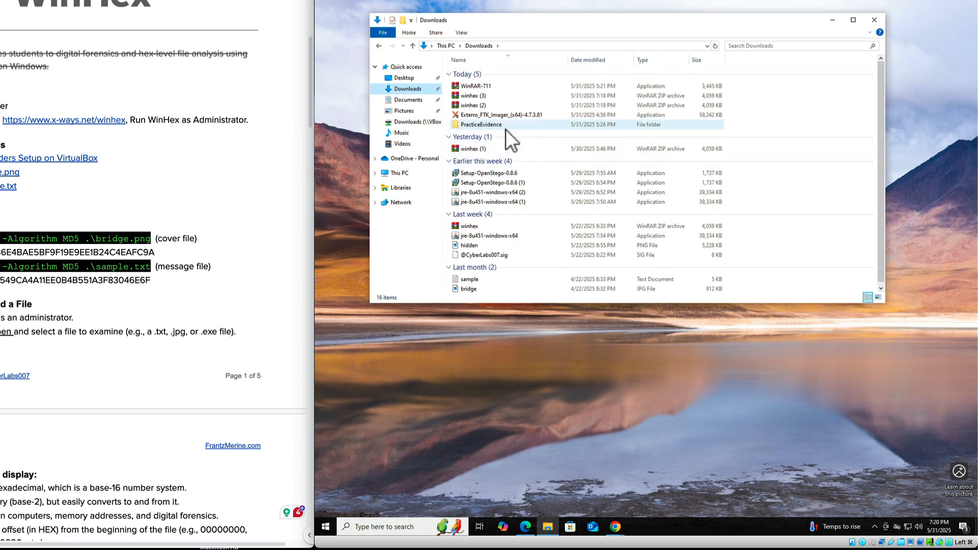
# Step: Extract the winhex (2) archive directly into the Downloads folder and look through the extracted files
pyautogui.rightClick(477, 107)
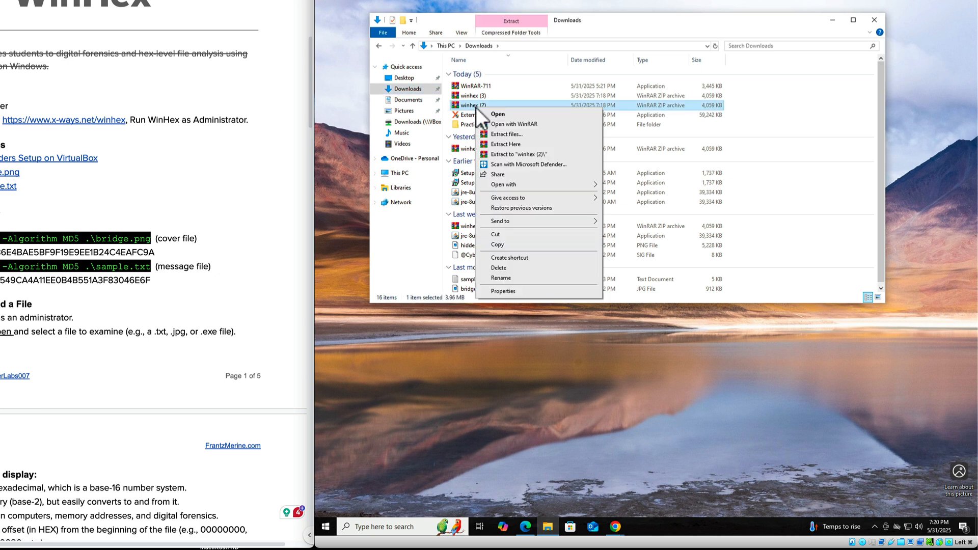
pyautogui.click(517, 146)
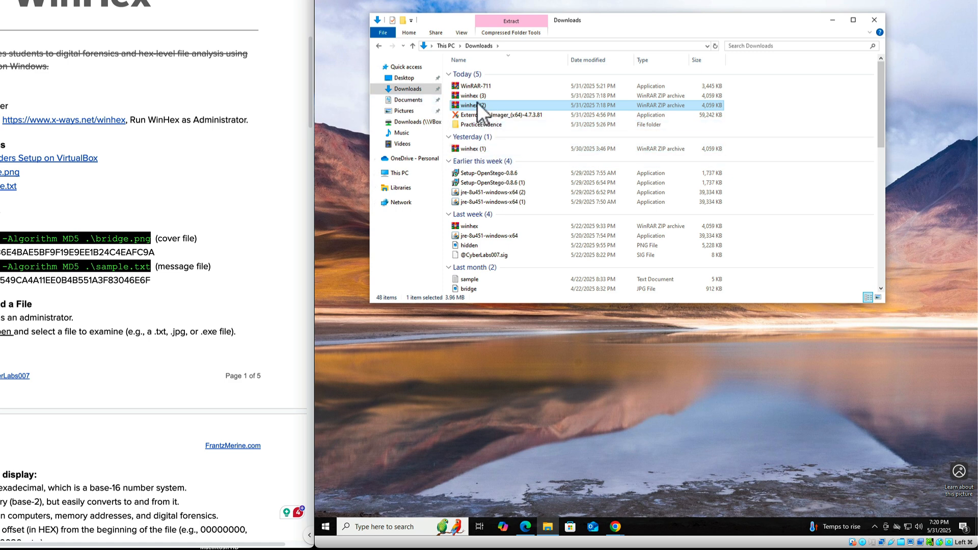
pyautogui.scroll(-2, 510, 214)
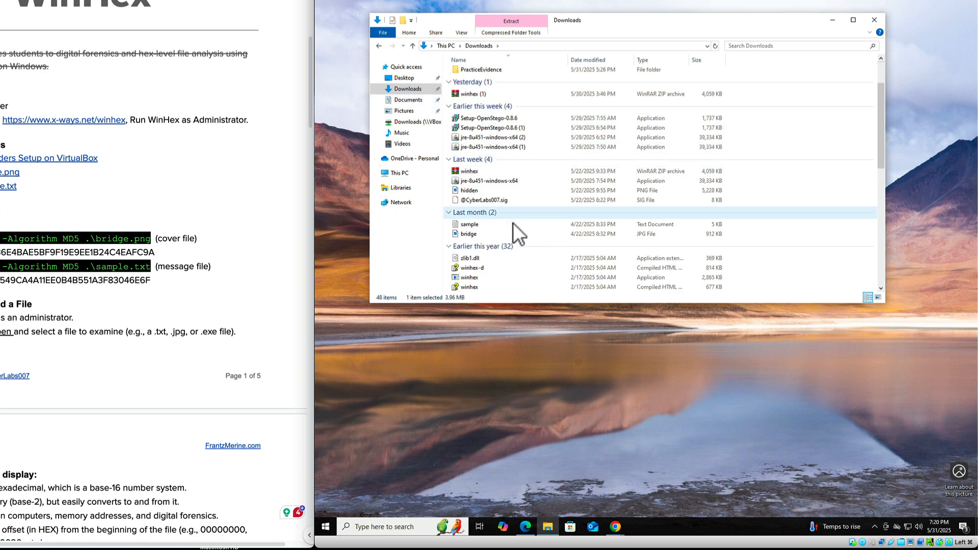
pyautogui.scroll(-10, 513, 222)
pyautogui.scroll(12, 513, 222)
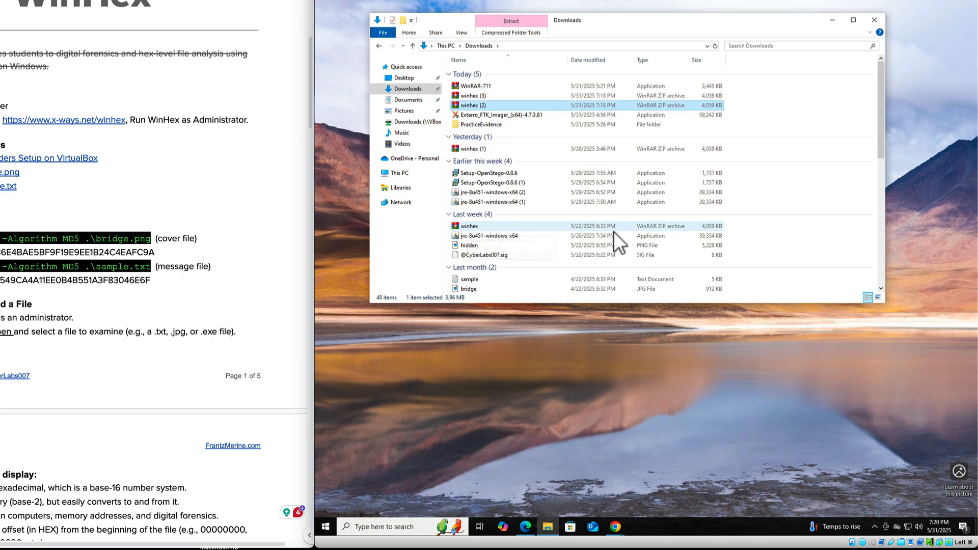
# Step: Extract the original winhex.zip archive into its own winhex subfolder of Downloads and minimize WinRAR
pyautogui.doubleClick(466, 228)
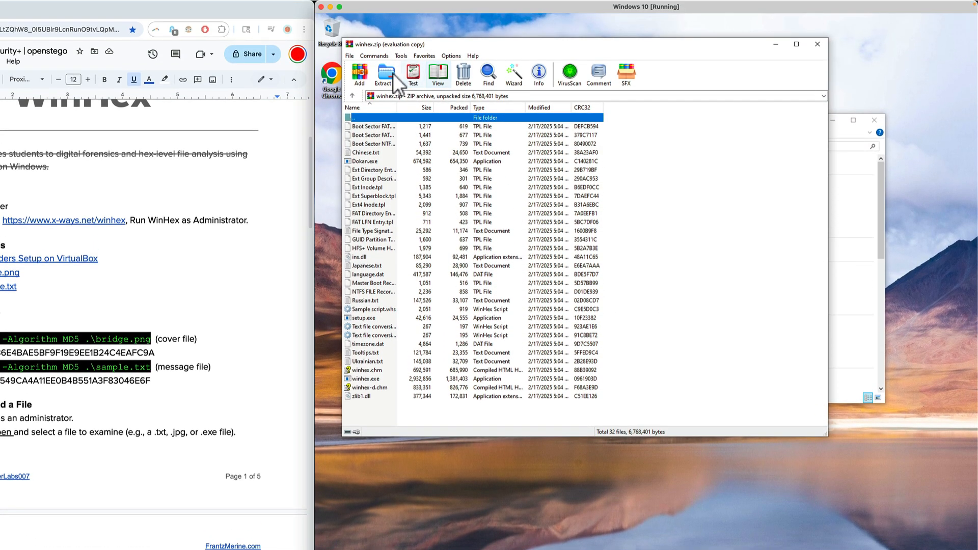
pyautogui.click(386, 76)
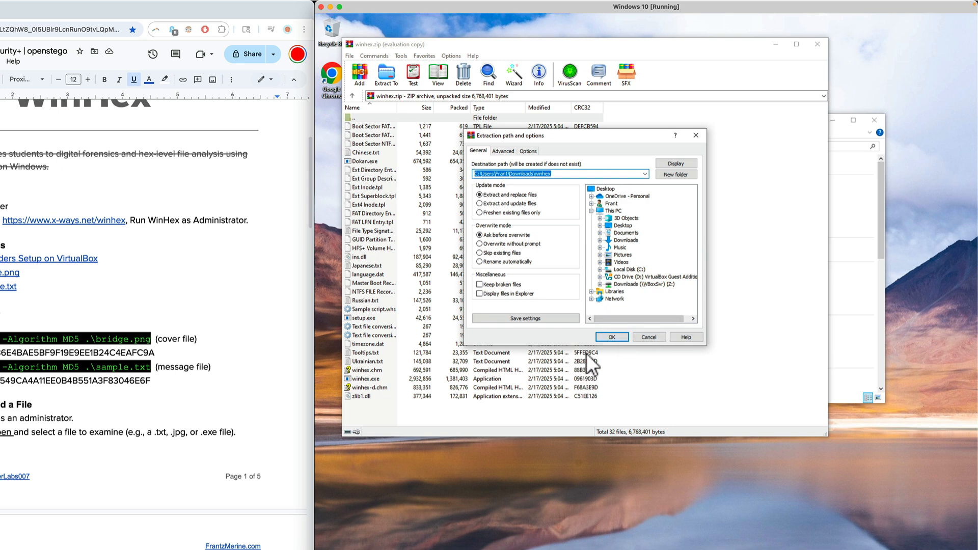
pyautogui.click(611, 336)
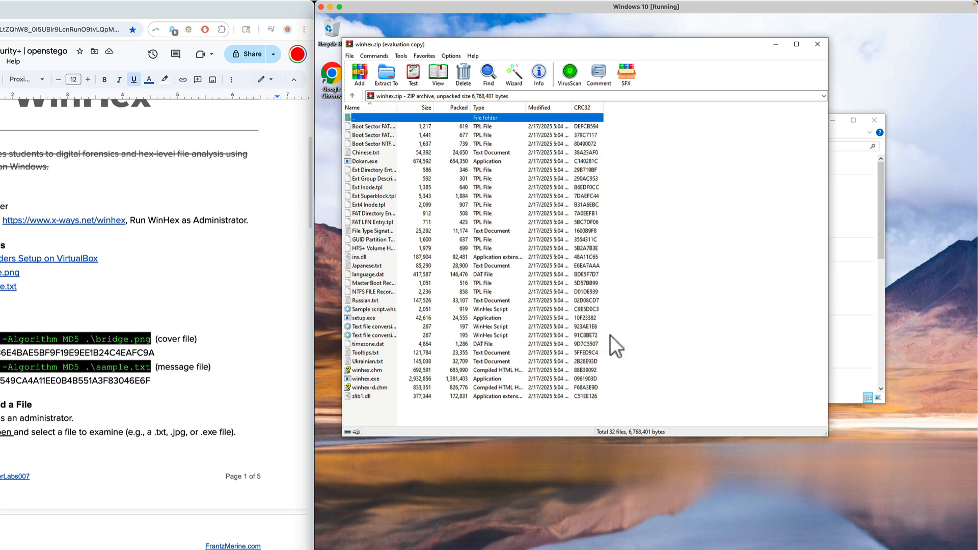
pyautogui.click(776, 45)
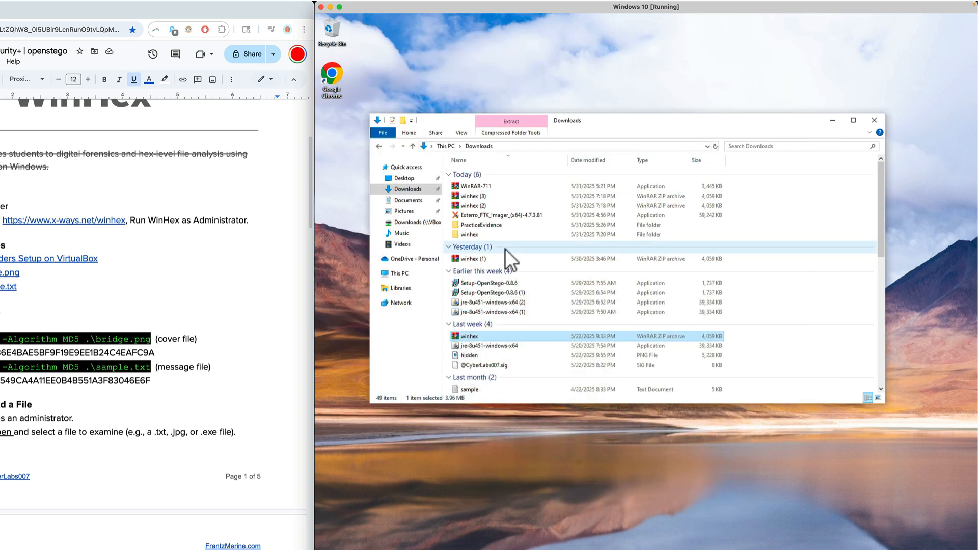
# Step: Launch setup from the extracted winhex folder and allow the X-Ways setup program to make changes to the device
pyautogui.doubleClick(468, 235)
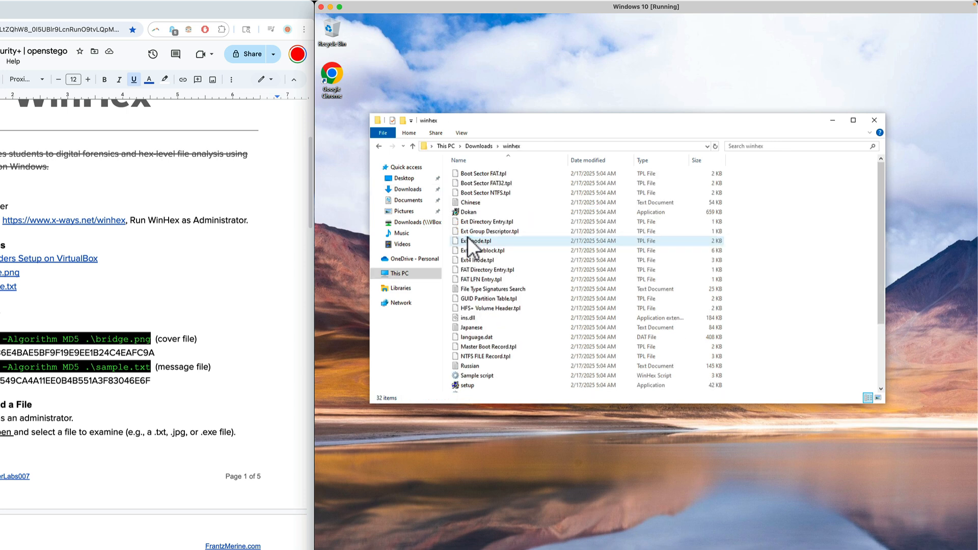
pyautogui.scroll(-1, 541, 220)
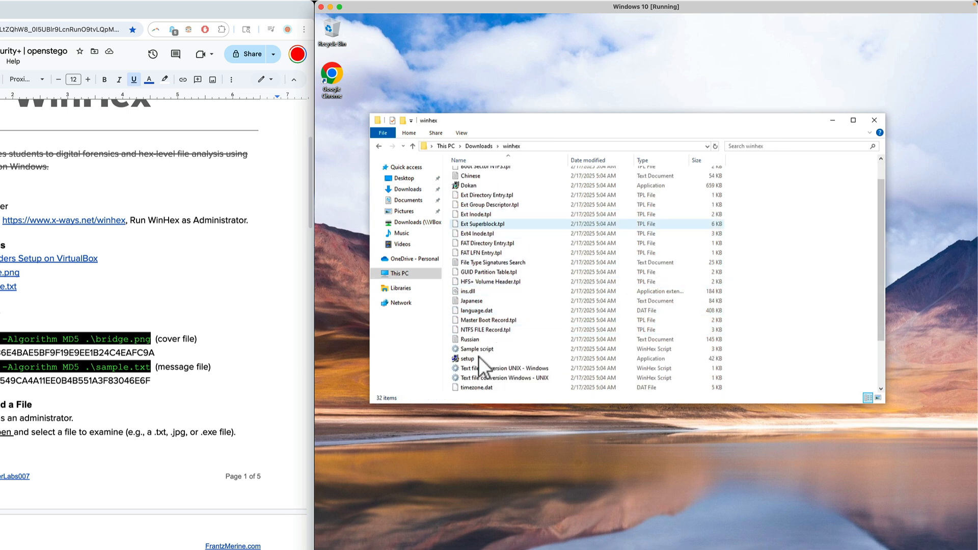
pyautogui.scroll(1, 479, 356)
pyautogui.scroll(-3, 477, 357)
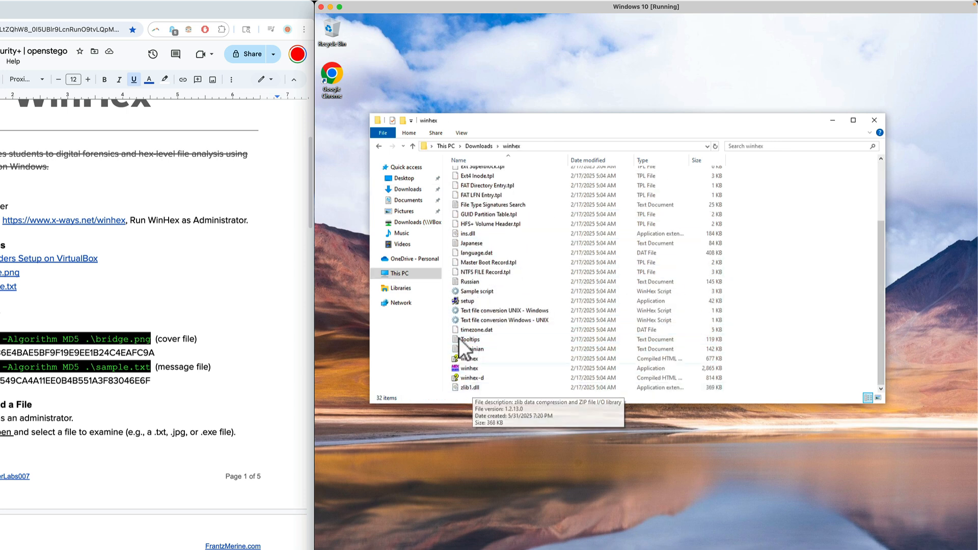
pyautogui.doubleClick(465, 303)
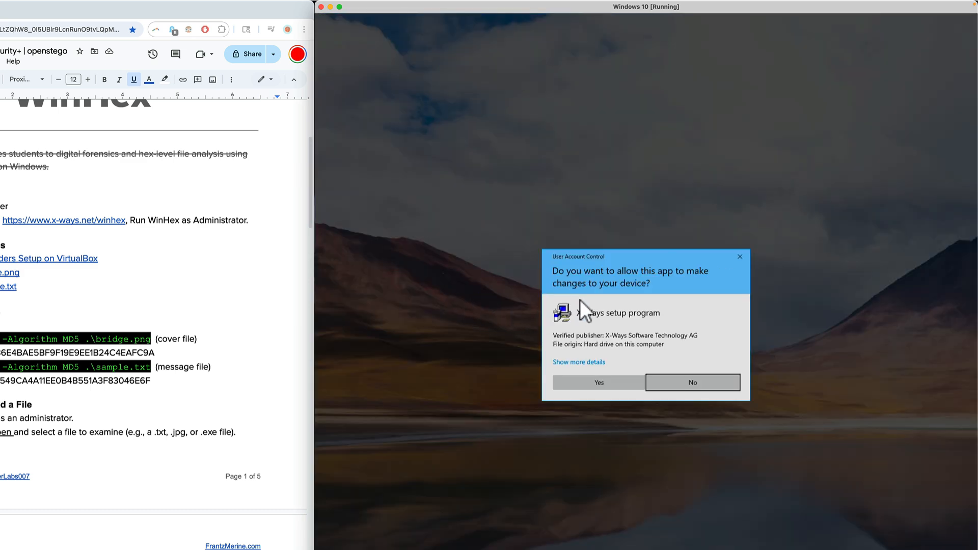
pyautogui.click(606, 383)
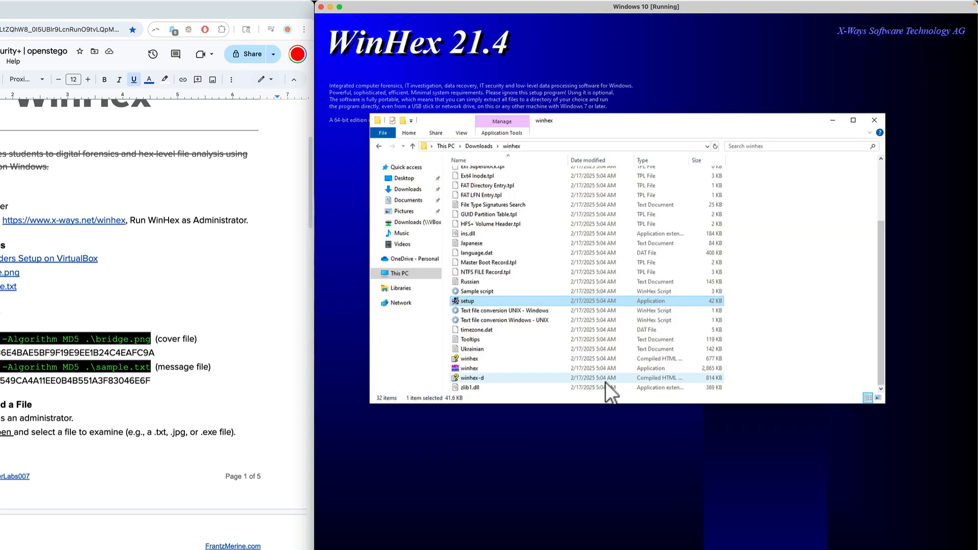
# Step: Close the folder window and install WinHex in English into C:\Program Files\WinHex with a program shortcut
pyautogui.click(879, 121)
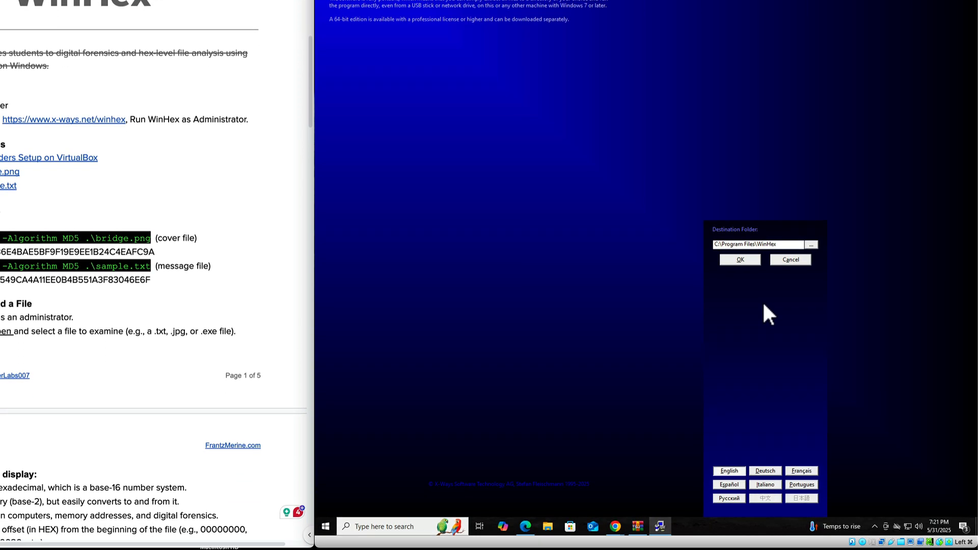
pyautogui.click(729, 472)
pyautogui.click(742, 260)
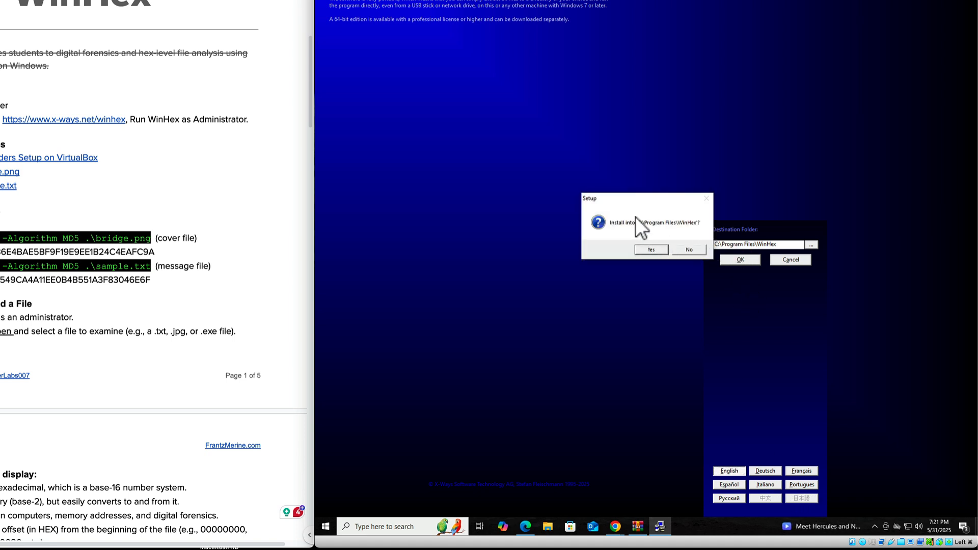
pyautogui.click(650, 251)
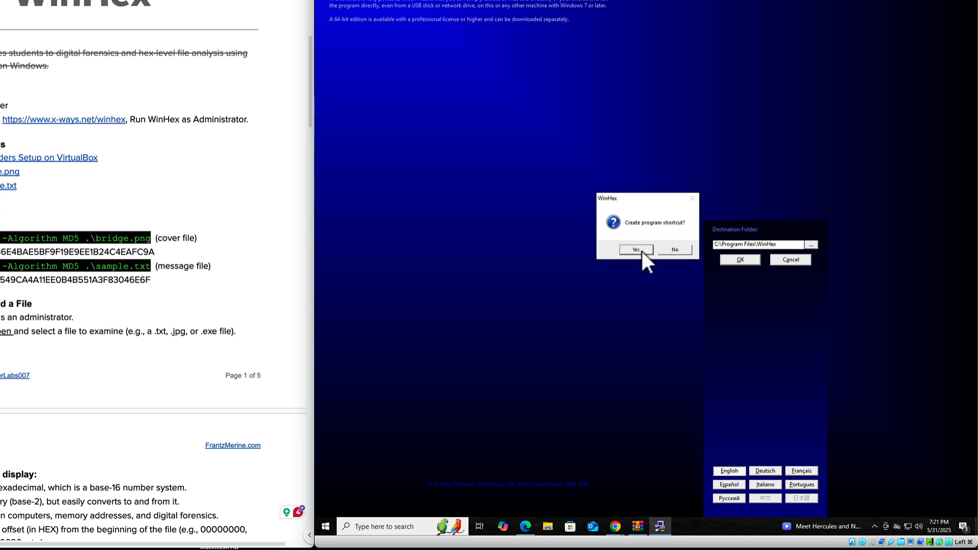
pyautogui.click(642, 251)
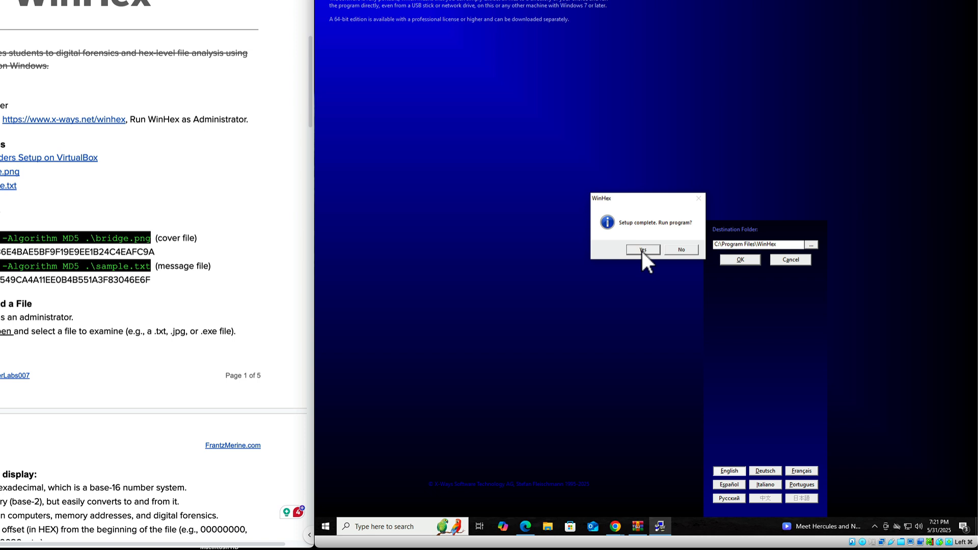
# Step: Run WinHex from the completed setup and tick off the Windows computer and WinHex installed items in the lab document's Prerequisites
pyautogui.click(642, 250)
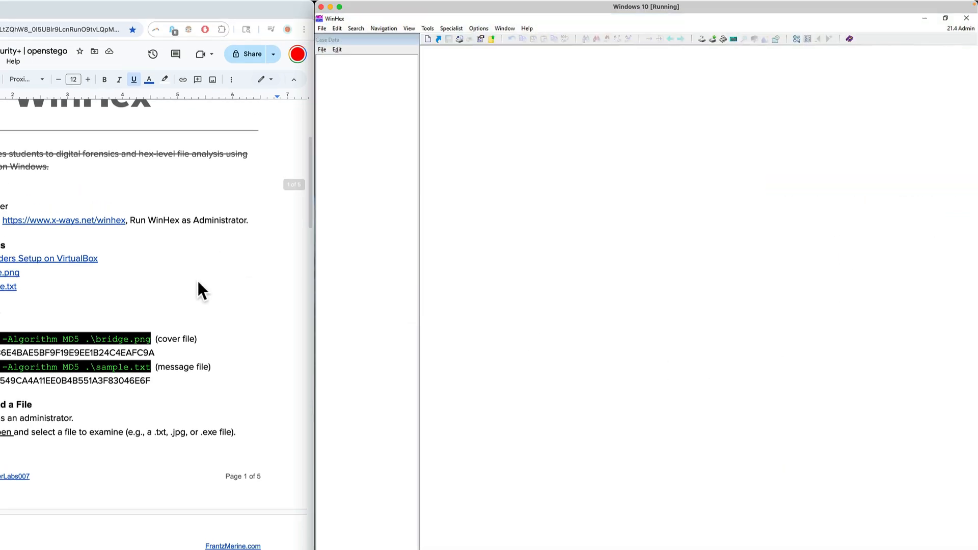
pyautogui.click(39, 204)
pyautogui.click(20, 206)
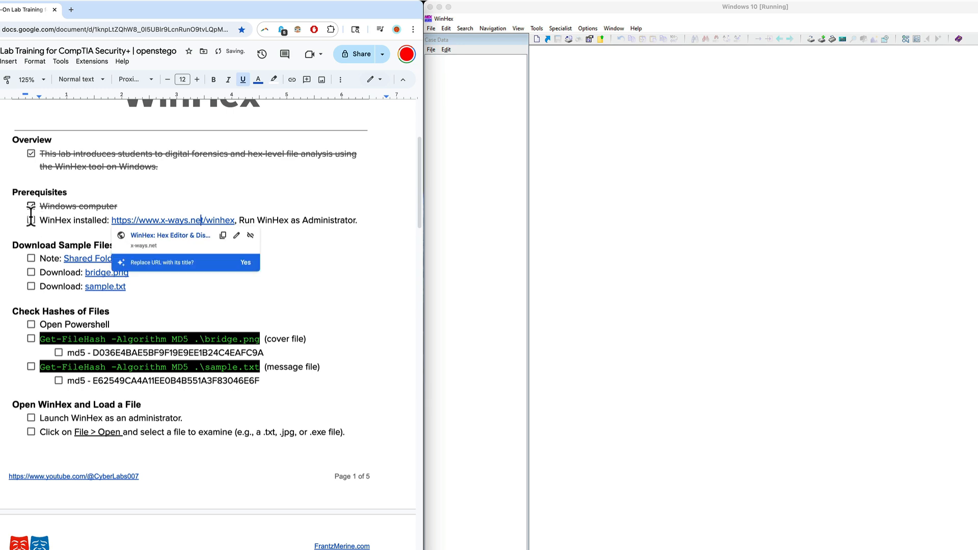
pyautogui.click(19, 220)
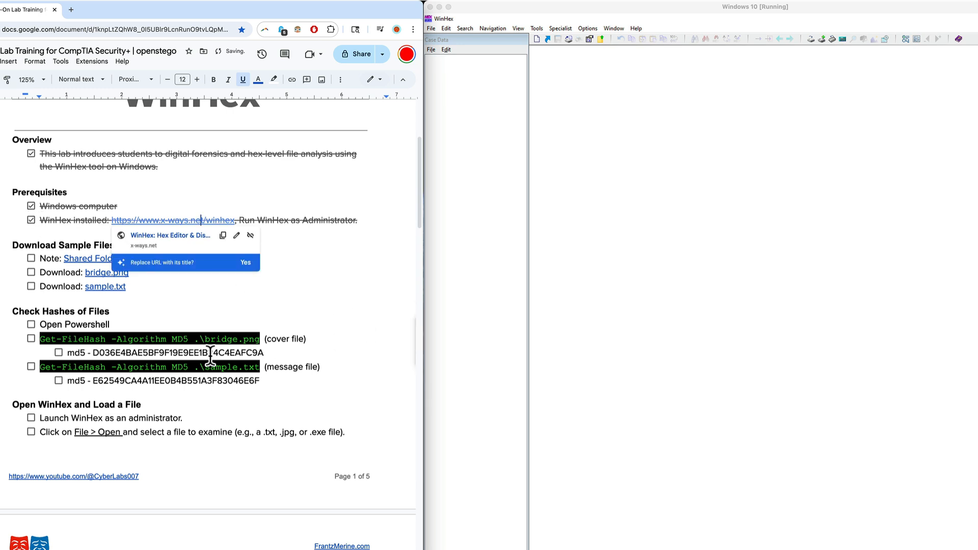
pyautogui.click(176, 301)
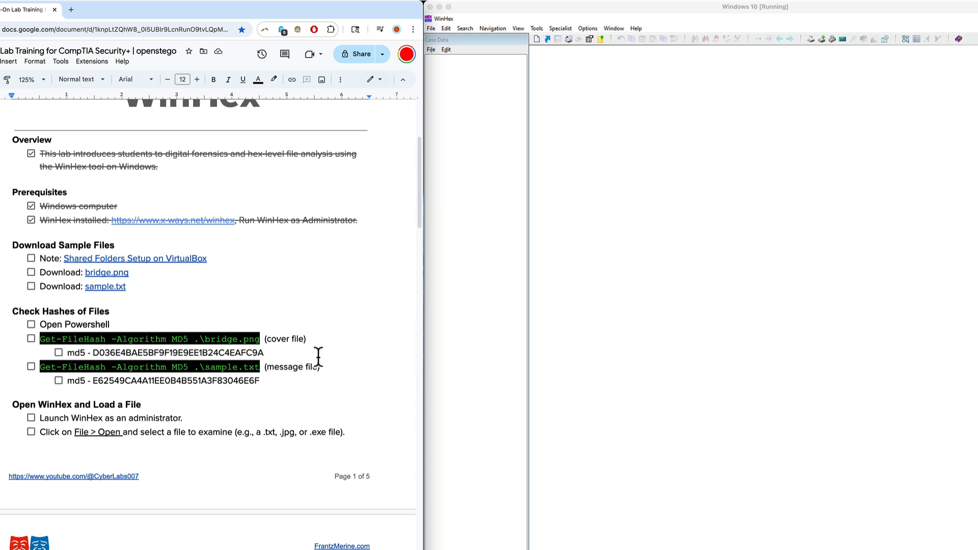
# Step: Open the shared Downloads (Z:) folder in File Explorer on the virtual machine to view the sample files
pyautogui.press('super+e')
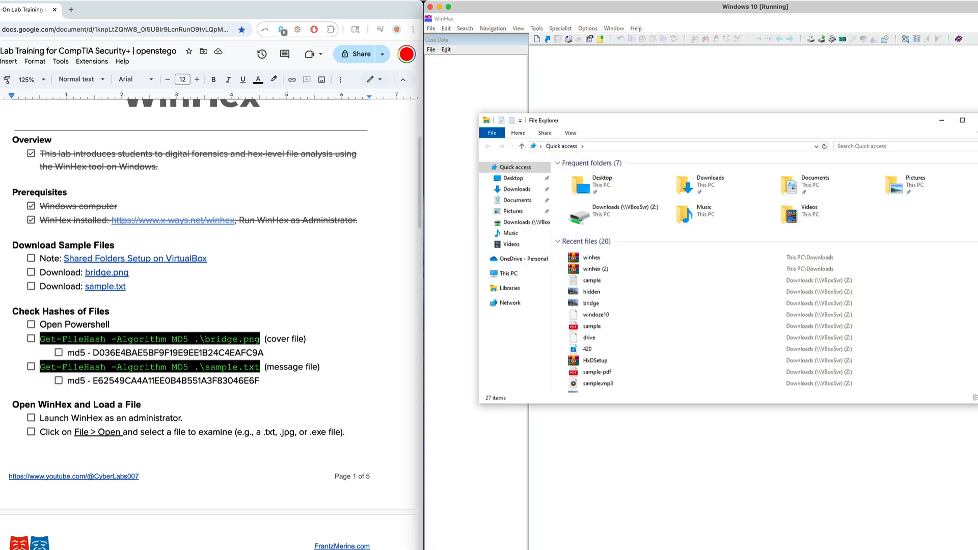
pyautogui.click(525, 223)
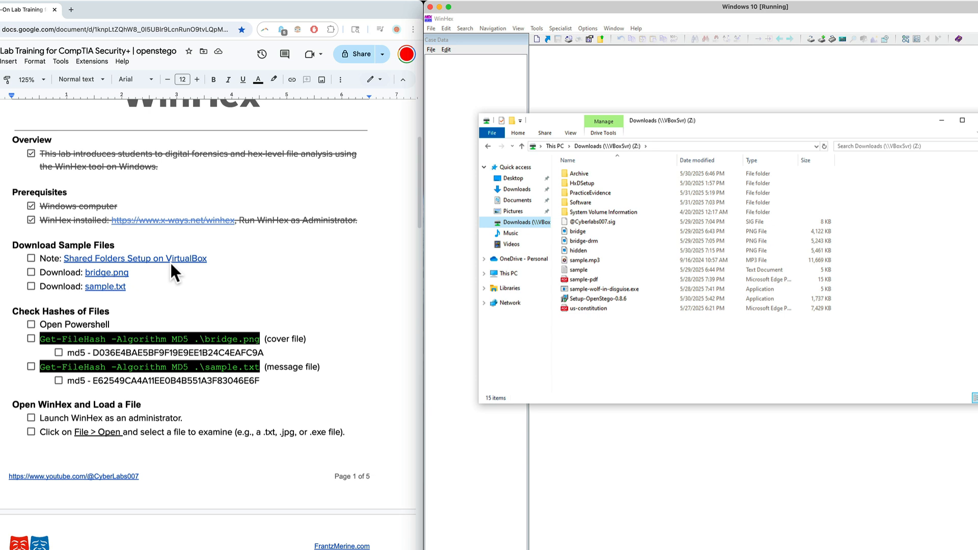
pyautogui.click(221, 289)
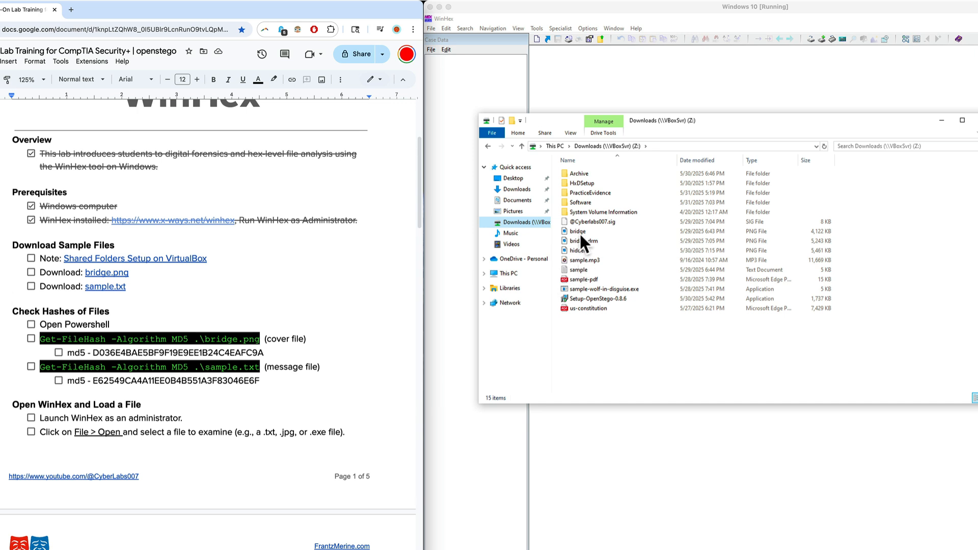
# Step: Open the bridge.png and sample.txt download links from the lab document for viewing and return to the document
pyautogui.click(127, 287)
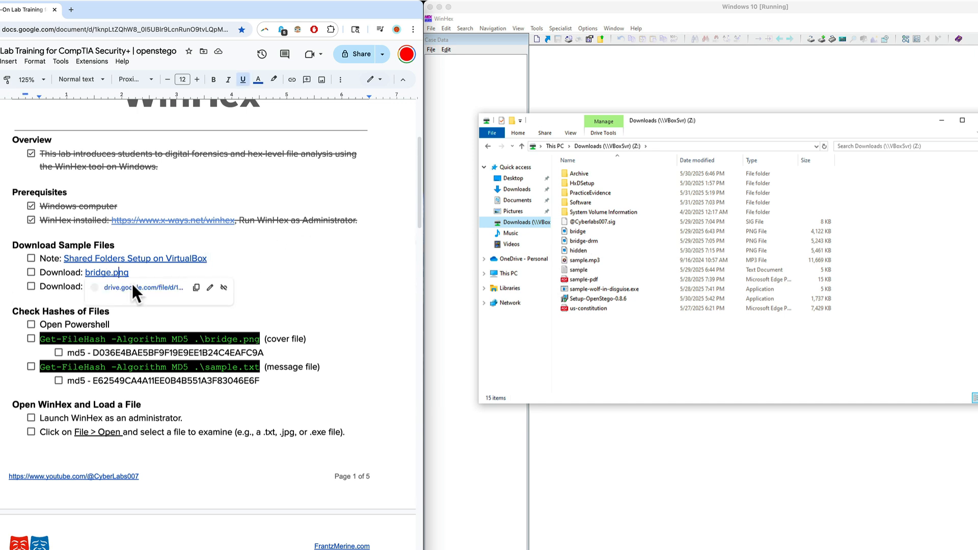
pyautogui.click(134, 288)
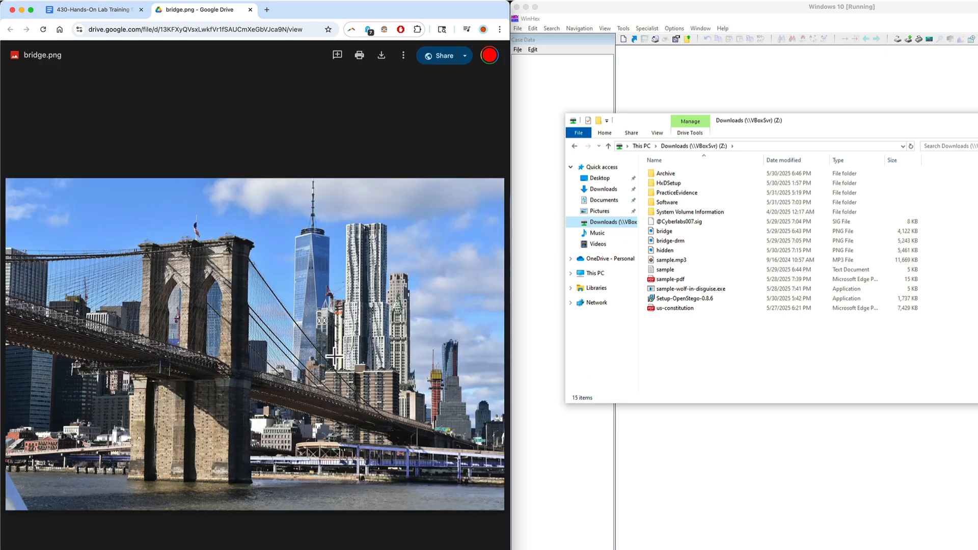
pyautogui.click(109, 10)
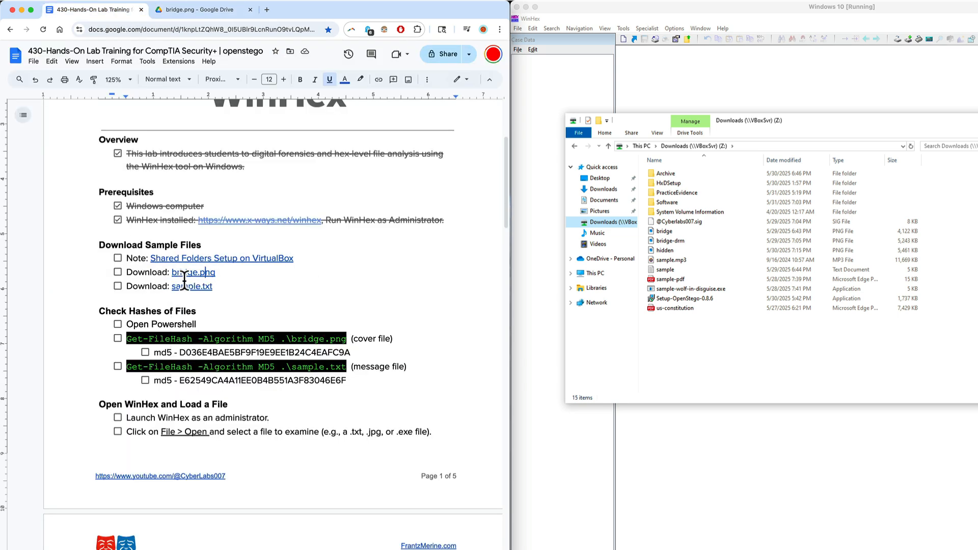
pyautogui.moveTo(188, 288)
pyautogui.click(214, 298)
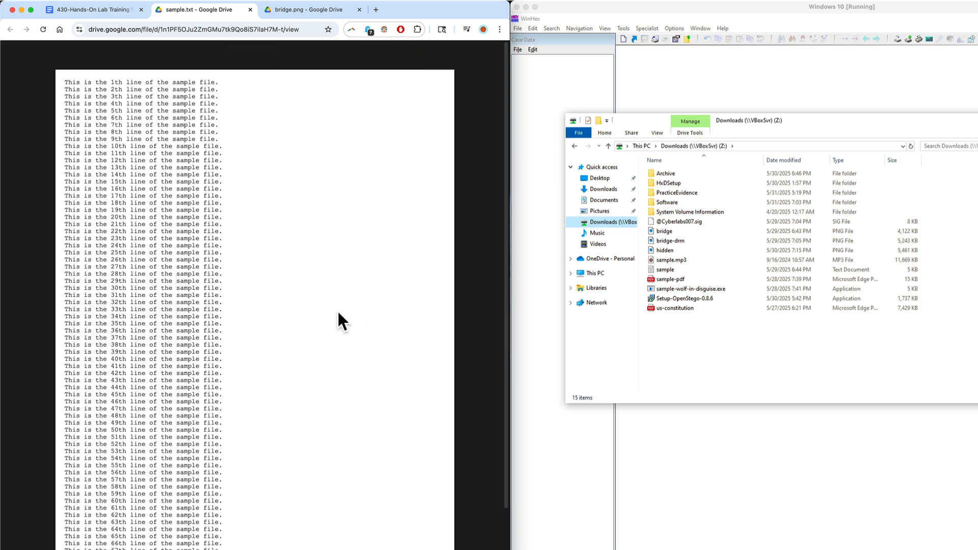
pyautogui.click(106, 11)
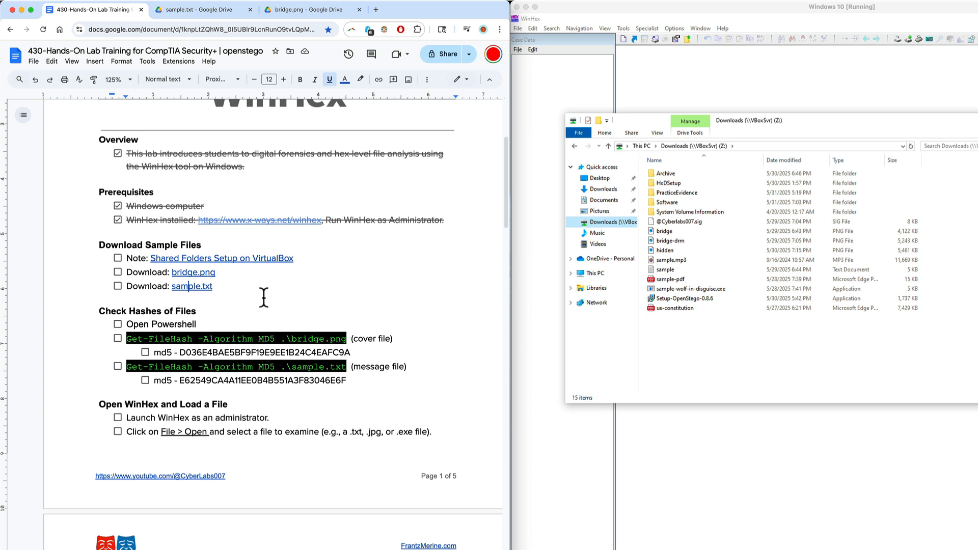
# Step: Tick off the shared folders note and the bridge.png and sample.txt downloads in the lab checklist
pyautogui.click(118, 259)
pyautogui.click(118, 273)
pyautogui.click(117, 287)
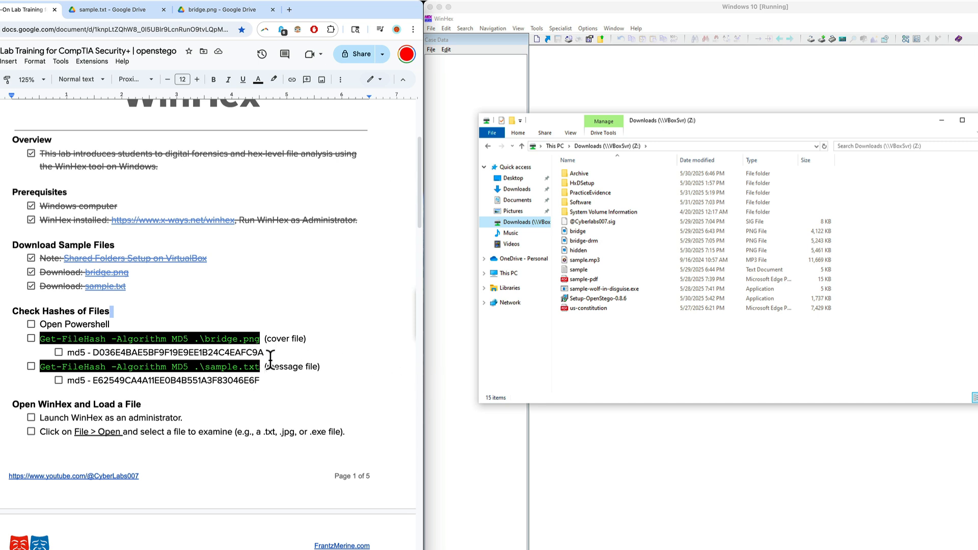
# Step: Clear the WinHex and File Explorer windows off the desktop and run Windows PowerShell as administrator, allowing it to make changes
pyautogui.click(698, 521)
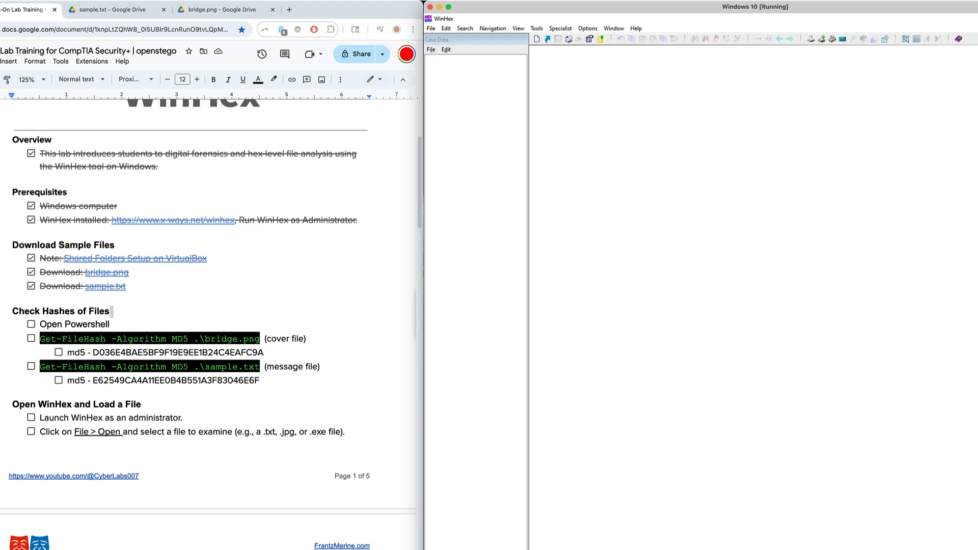
pyautogui.click(977, 18)
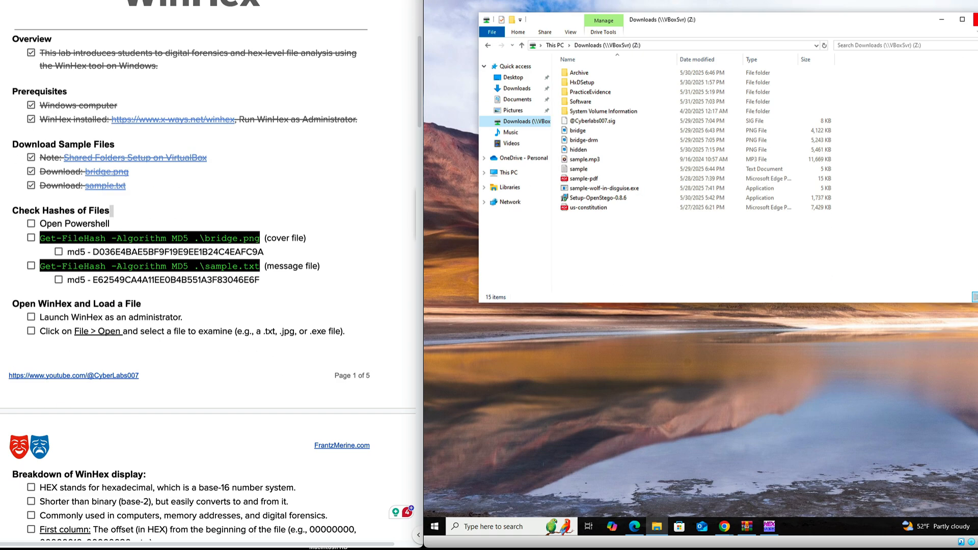
pyautogui.click(977, 19)
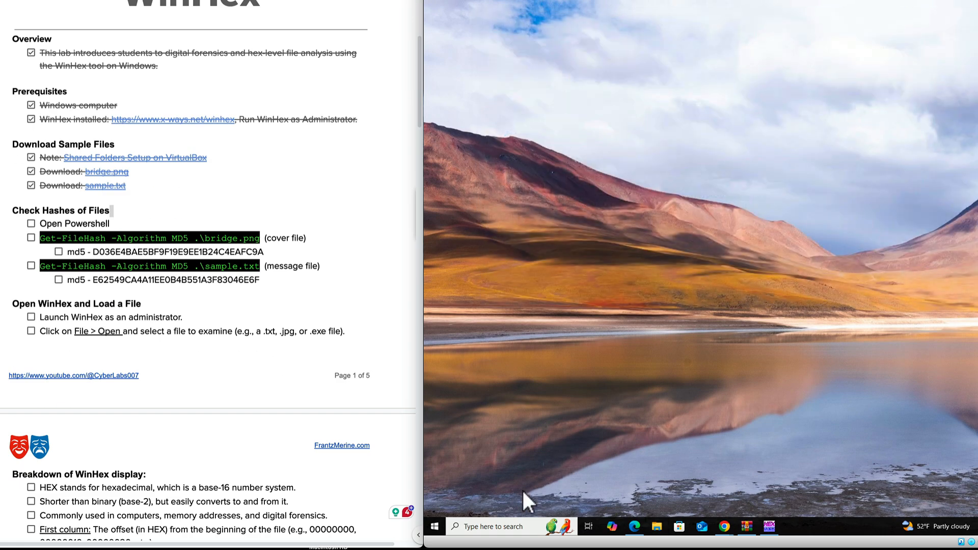
pyautogui.click(515, 527)
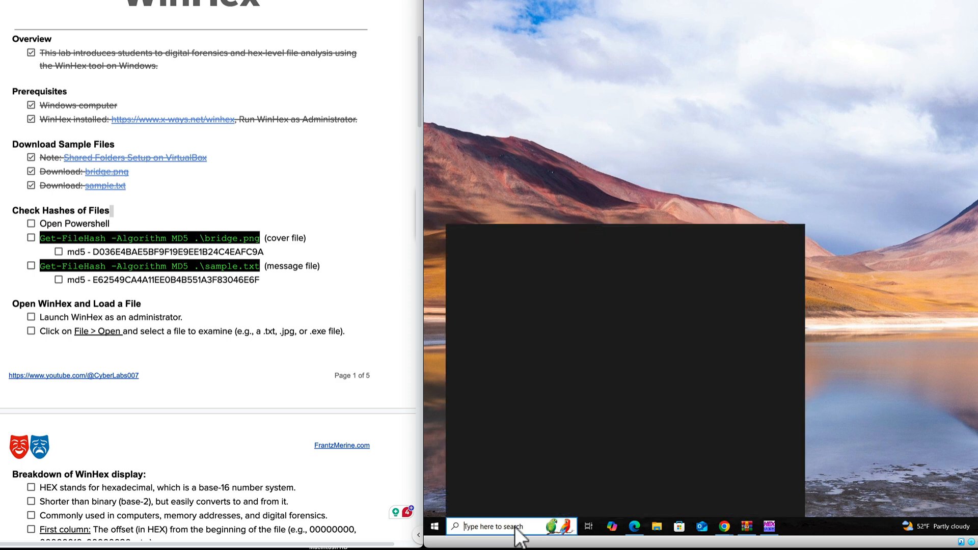
pyautogui.write('power')
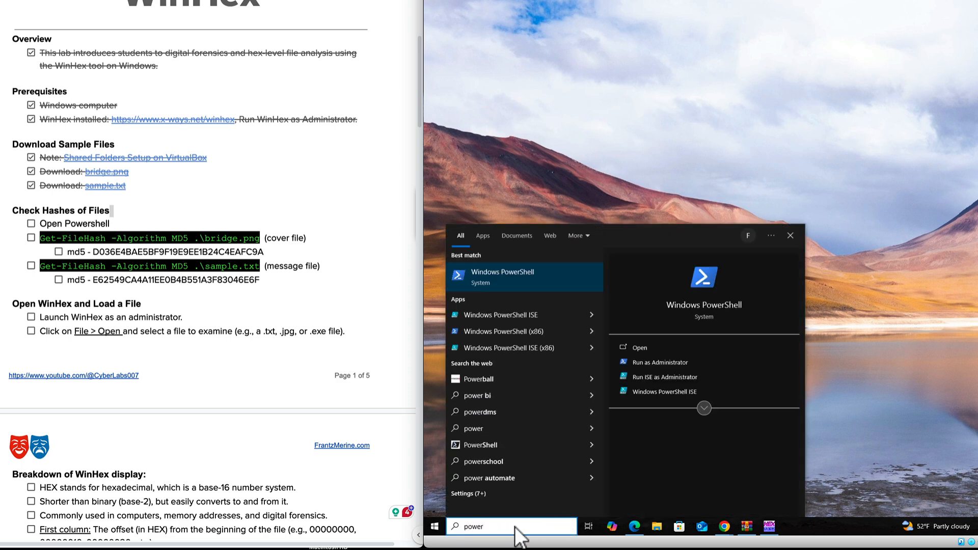
pyautogui.rightClick(511, 273)
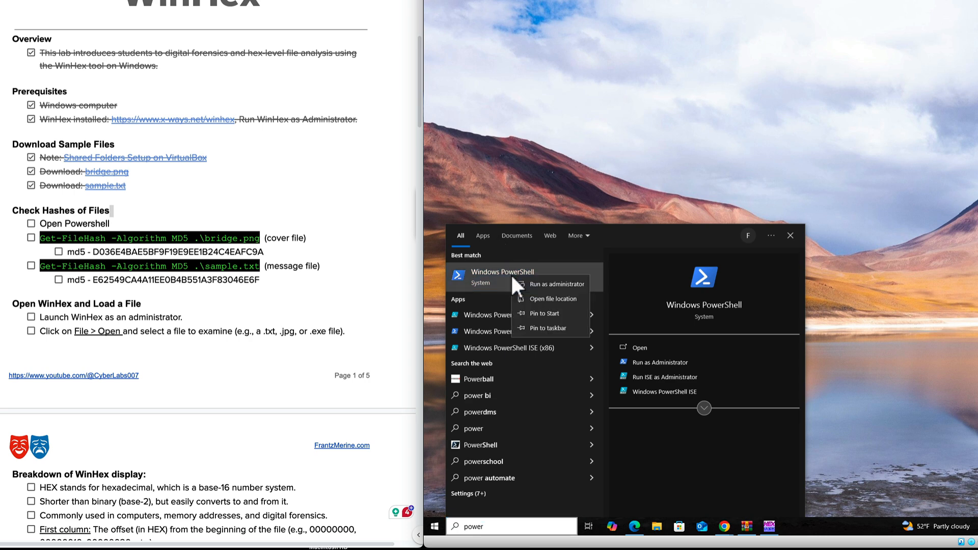
pyautogui.click(542, 283)
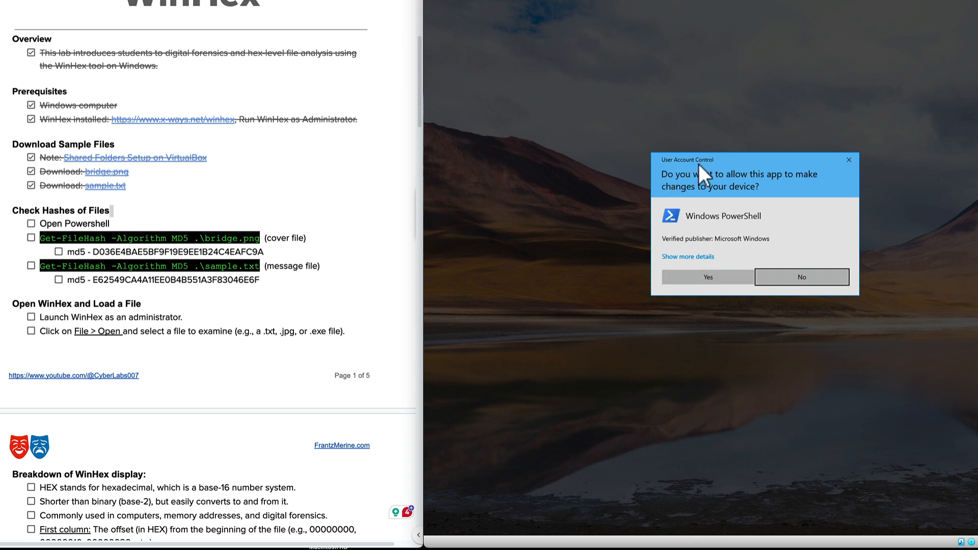
pyautogui.click(717, 280)
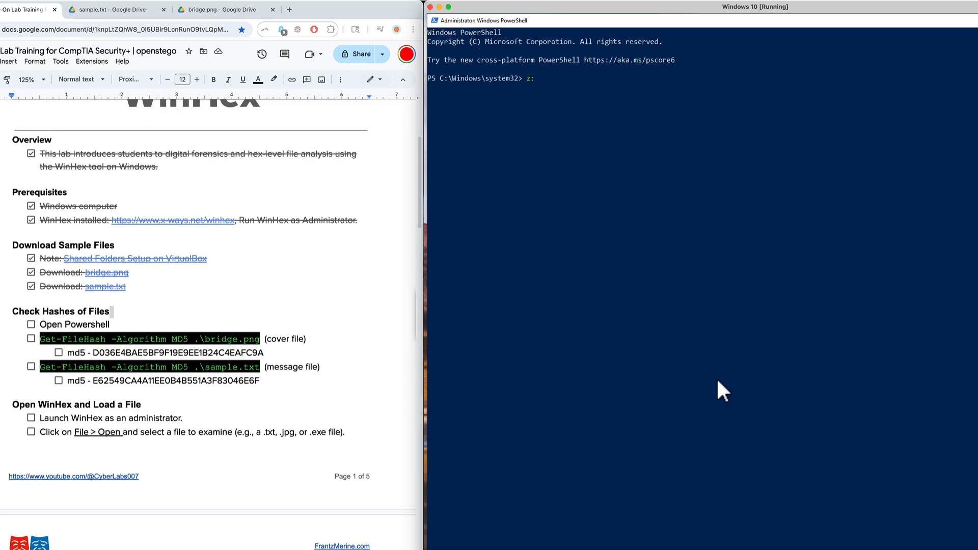
# Step: Switch PowerShell to the Z: drive and list its contents with ls
pyautogui.press('Return')
pyautogui.write('ls')
pyautogui.press('Return')
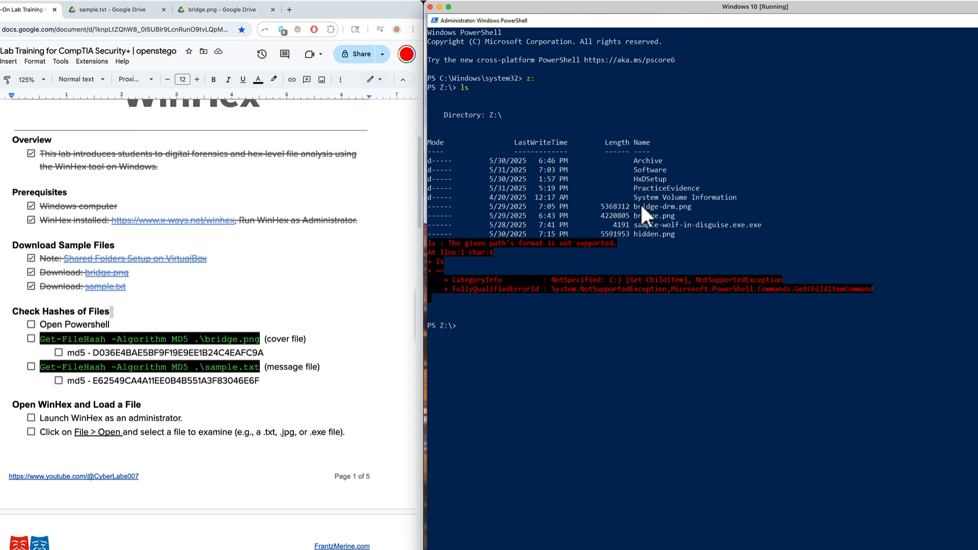
pyautogui.click(516, 326)
pyautogui.press('Escape')
pyautogui.write('get-fil')
pyautogui.press('Tab')
pyautogui.write('-Alg')
pyautogui.press('Tab')
pyautogui.write('md5')
pyautogui.press('Return')
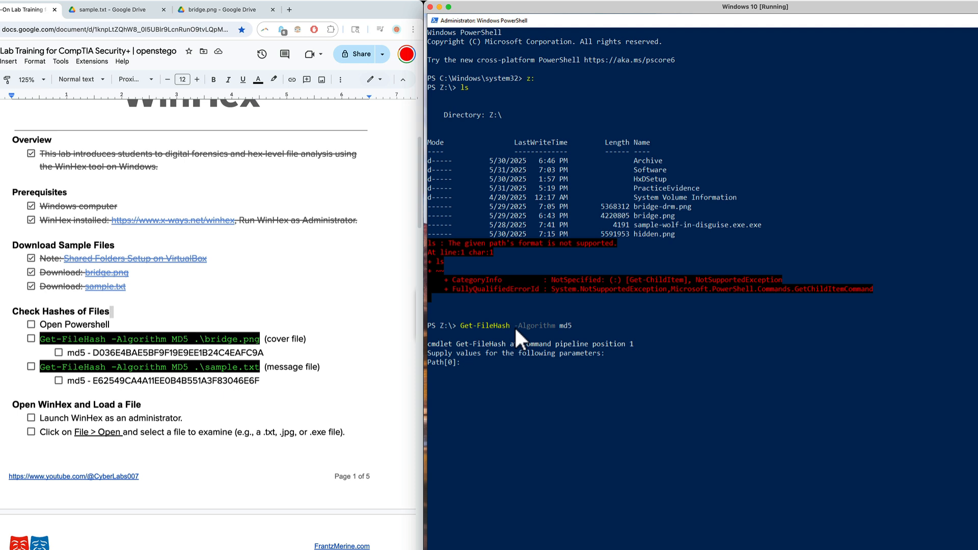
pyautogui.write('bring')
pyautogui.press('BackSpace')
pyautogui.press('BackSpace')
pyautogui.press('BackSpace')
pyautogui.write('gd')
pyautogui.press('Return')
pyautogui.write('exit')
pyautogui.press('Return')
pyautogui.write('exit')
pyautogui.press('Return')
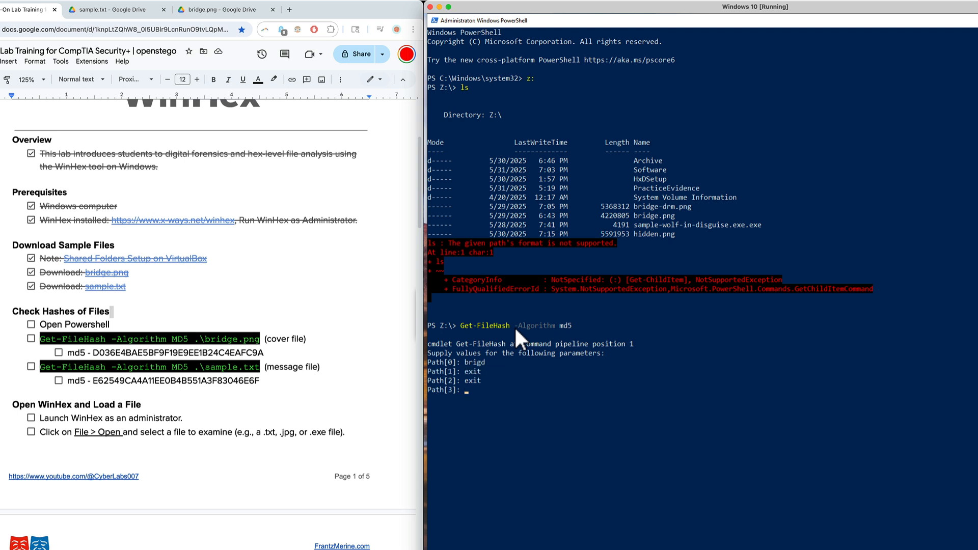
pyautogui.hotkey('ctrl', 'c')
pyautogui.write('clear')
pyautogui.press('Return')
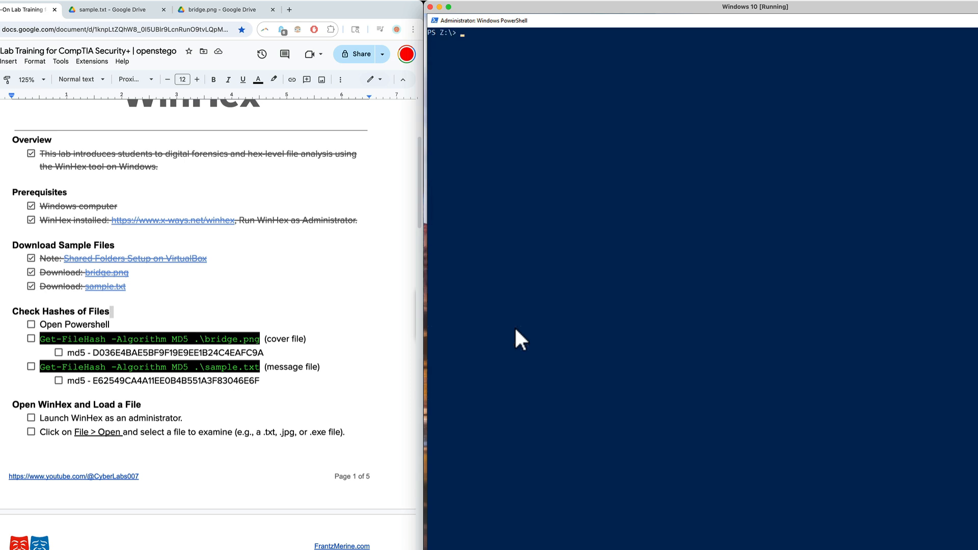
# Step: List the Z: drive's contents with ls and compute the file hash with Get-FileHash -Algorithm md5 .\bridge.png
pyautogui.write('zs')
pyautogui.press('Return')
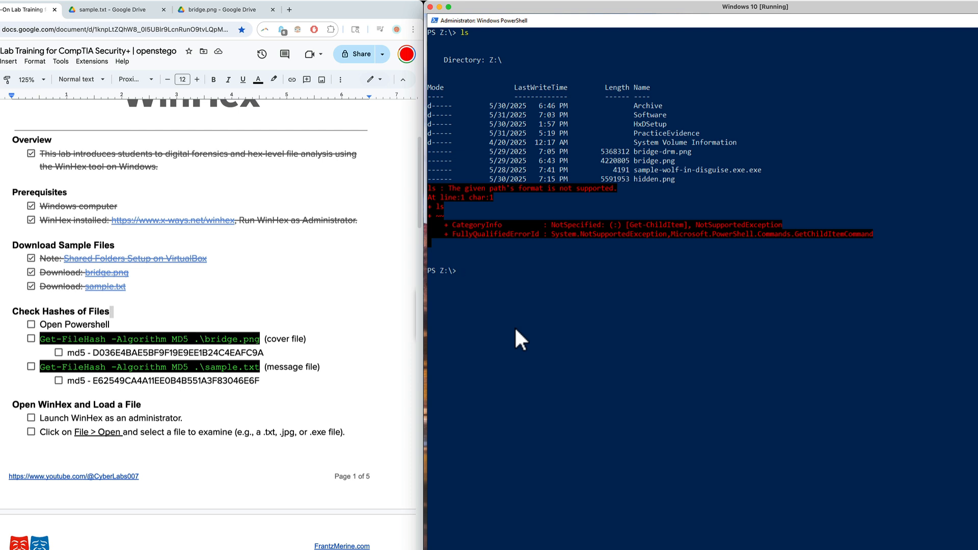
pyautogui.write('get-fi')
pyautogui.press('Tab')
pyautogui.write('-al')
pyautogui.press('Tab')
pyautogui.write('md5 . .\x08ridge.png')
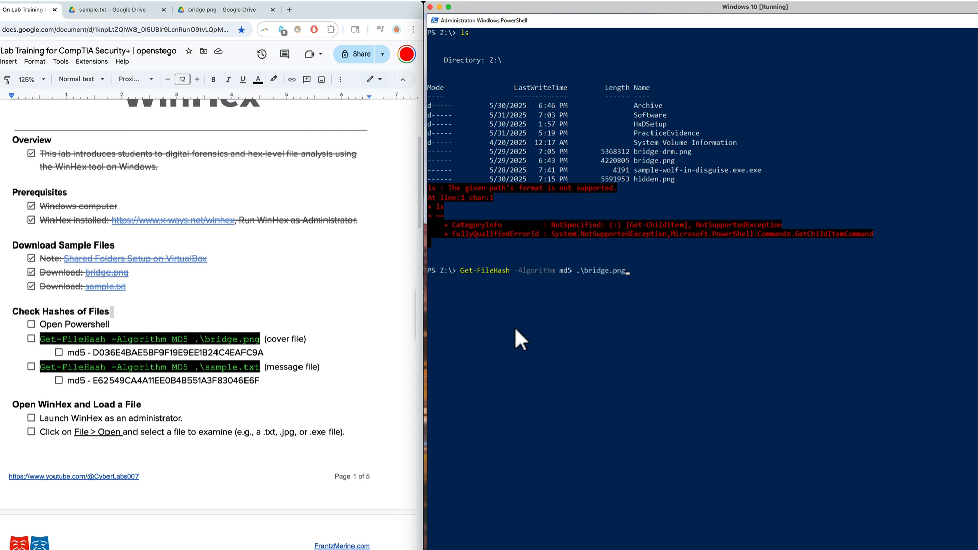
pyautogui.press('Return')
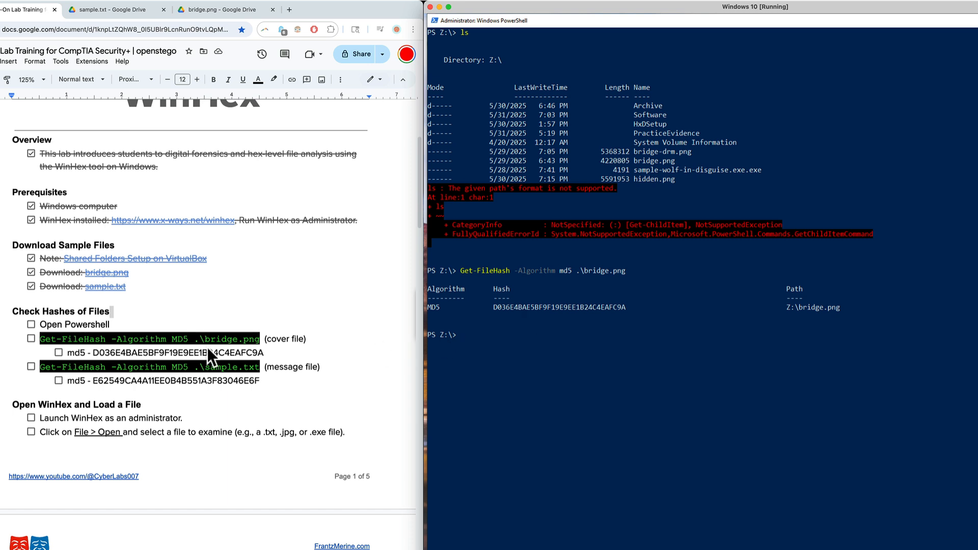
# Step: Tick off Open Powershell, the bridge.png Get-FileHash command and its md5 value under Check Hashes of Files
pyautogui.click(96, 351)
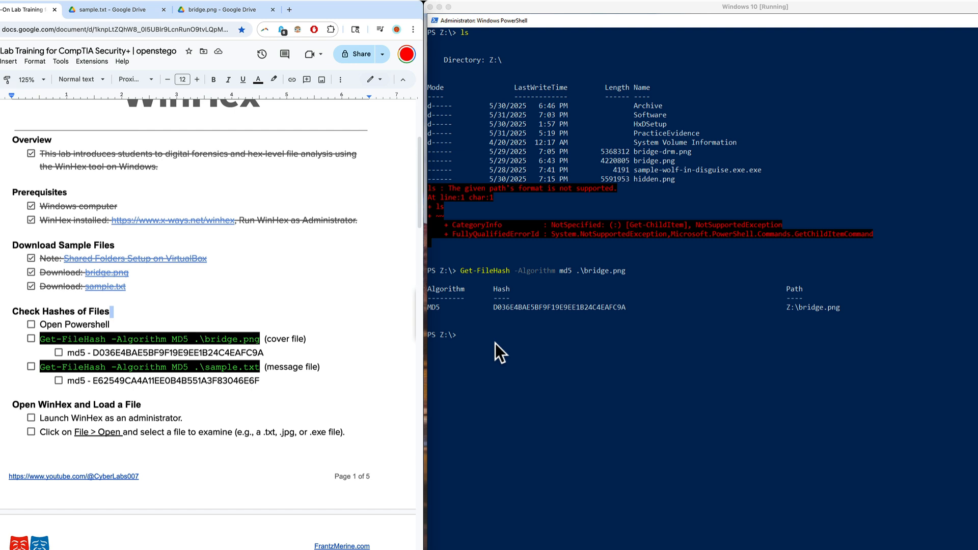
pyautogui.click(50, 331)
pyautogui.click(31, 324)
pyautogui.click(31, 339)
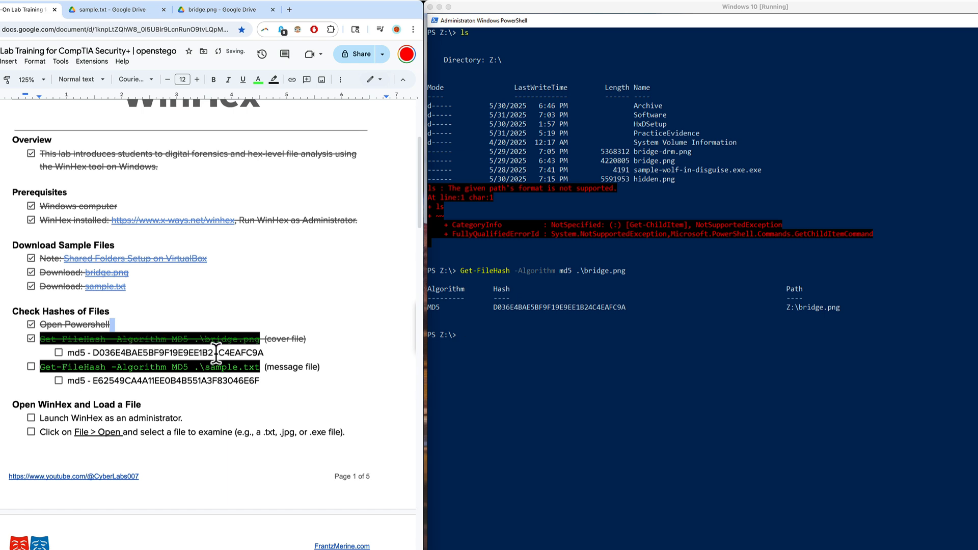
pyautogui.click(58, 353)
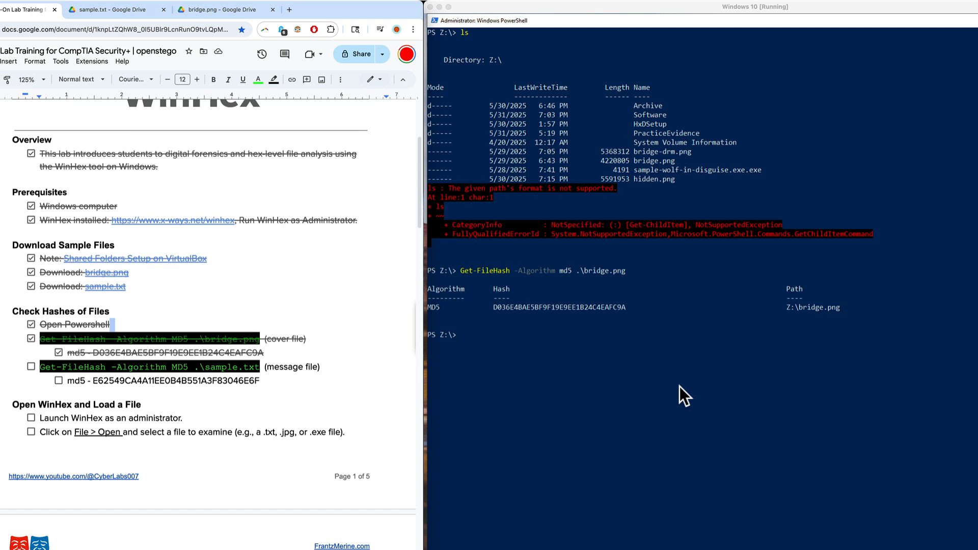
# Step: Reuse the previous PowerShell command to compute the MD5 hash of .\sample.mp3.mp3 with Get-FileHash
pyautogui.press('Up')
pyautogui.press('Up')
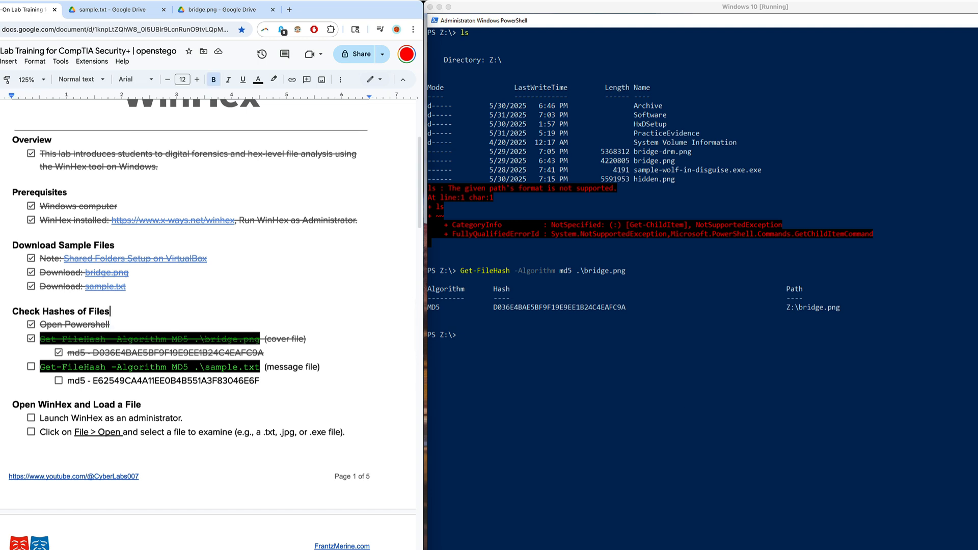
pyautogui.click(784, 419)
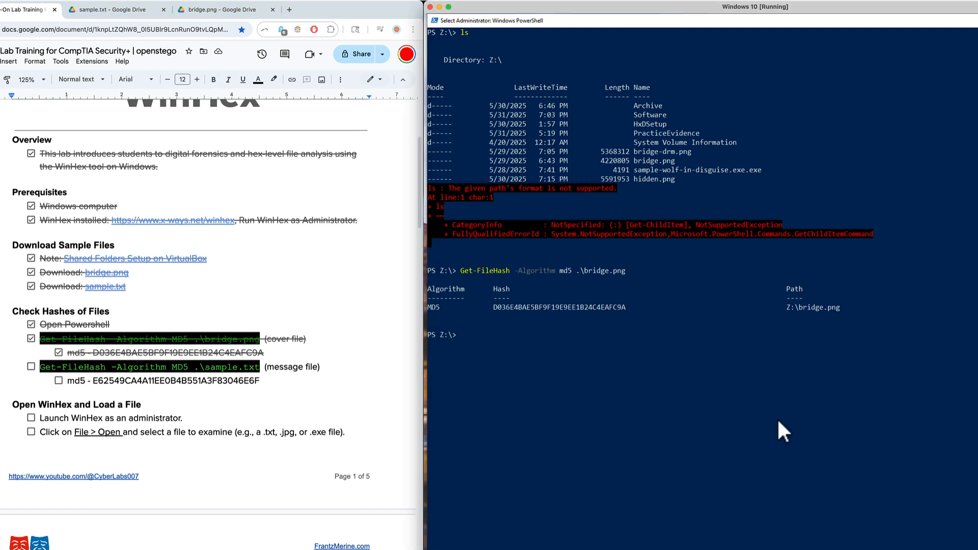
pyautogui.press('Up')
pyautogui.press('BackSpace')
pyautogui.press('BackSpace')
pyautogui.press('BackSpace')
pyautogui.press('BackSpace')
pyautogui.press('BackSpace')
pyautogui.press('BackSpace')
pyautogui.press('BackSpace')
pyautogui.press('BackSpace')
pyautogui.press('BackSpace')
pyautogui.press('BackSpace')
pyautogui.press('BackSpace')
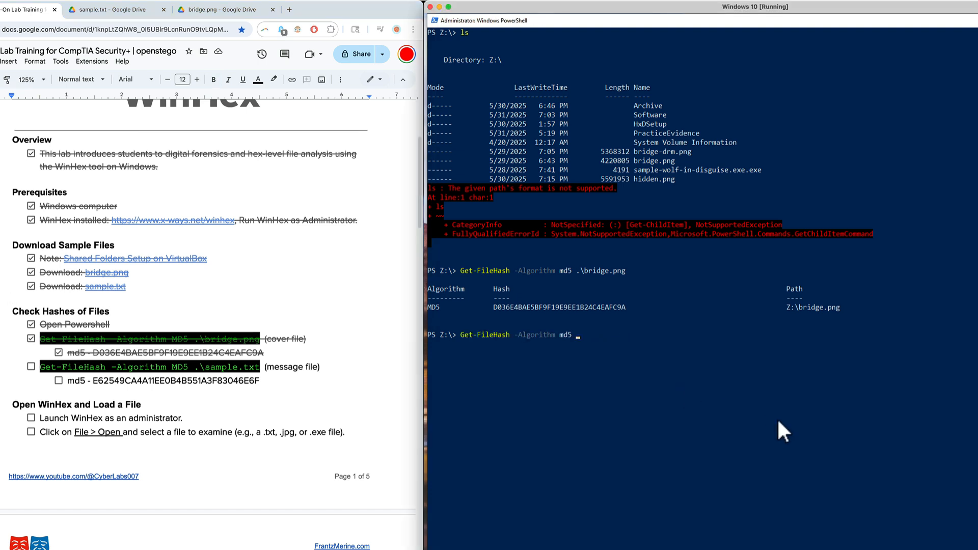
pyautogui.write('st')
pyautogui.press('BackSpace')
pyautogui.write('amp')
pyautogui.press('Tab')
pyautogui.press('Return')
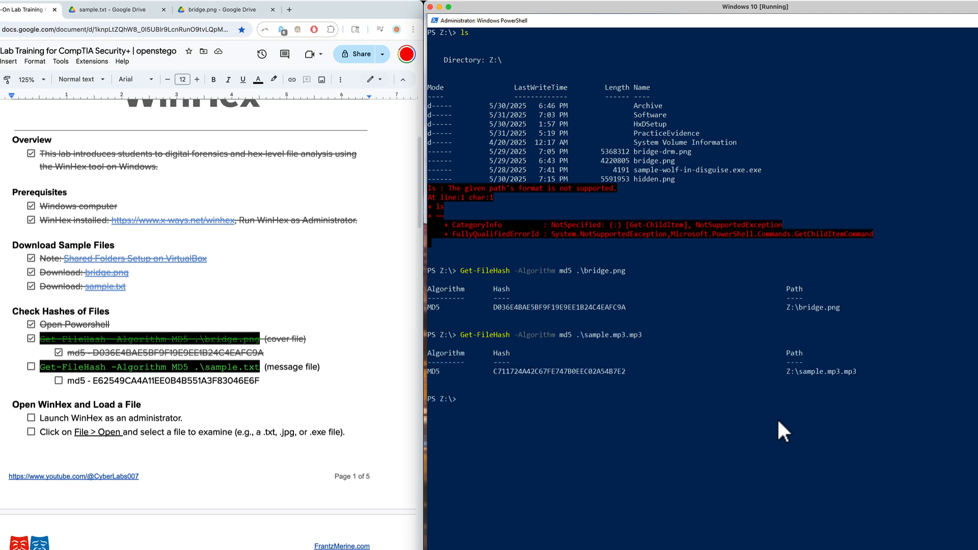
# Step: Reuse the previous PowerShell command to compute the MD5 hash of .\sample.txt with Get-FileHash
pyautogui.press('Up')
pyautogui.press('BackSpace')
pyautogui.press('BackSpace')
pyautogui.press('BackSpace')
pyautogui.press('BackSpace')
pyautogui.press('BackSpace')
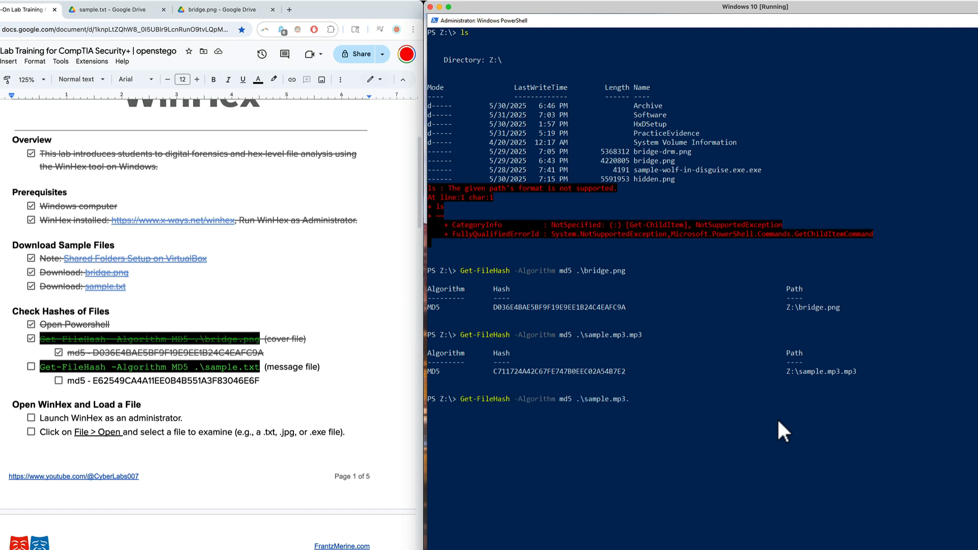
pyautogui.press('BackSpace')
pyautogui.press('BackSpace')
pyautogui.write('txt')
pyautogui.press('Return')
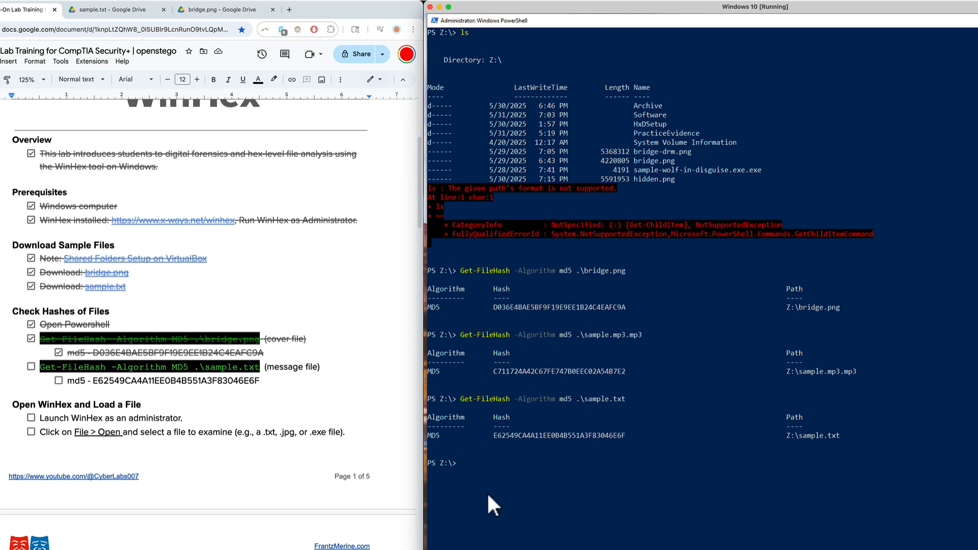
# Step: Tick off the sample.txt Get-FileHash command and its md5 value in the lab document, and close PowerShell with exit
pyautogui.click(30, 364)
pyautogui.click(59, 381)
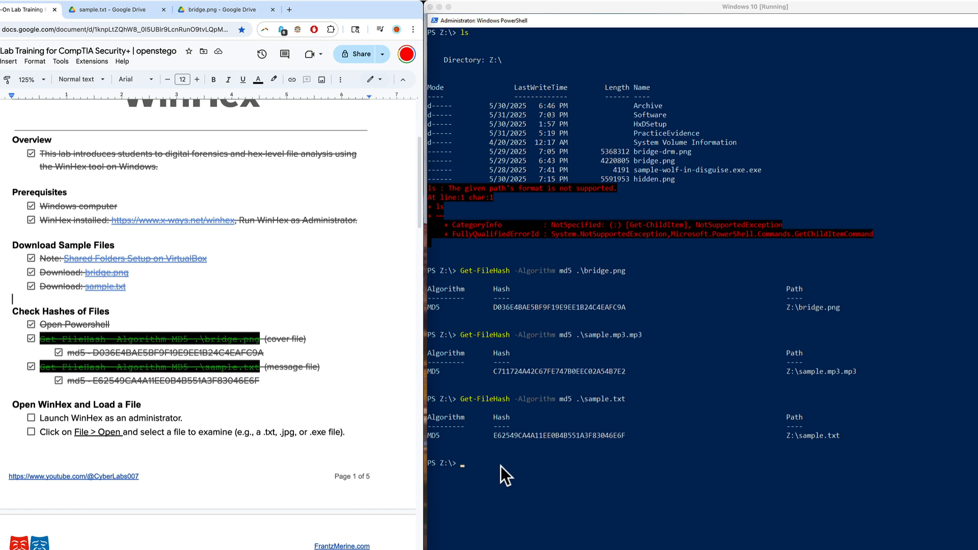
pyautogui.write('exit')
pyautogui.click(591, 489)
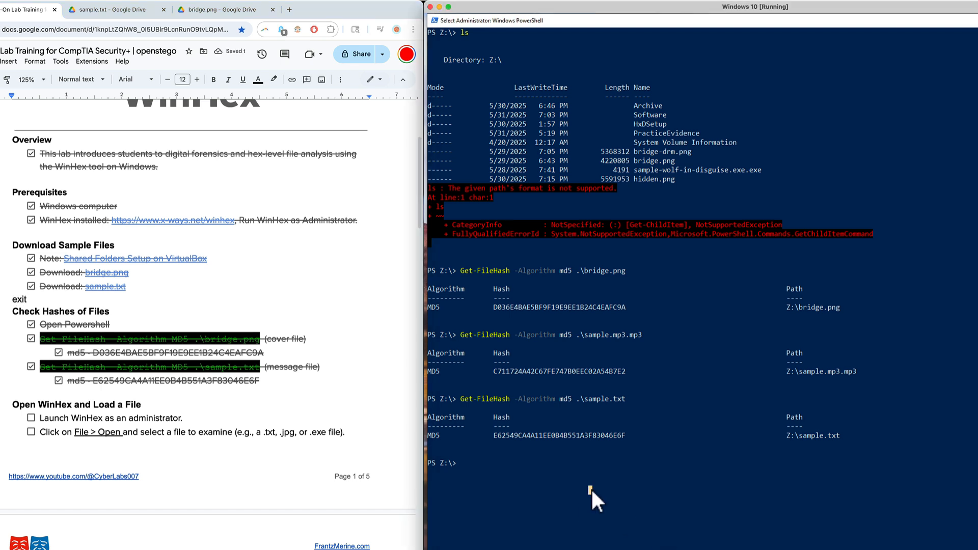
pyautogui.write('exit')
pyautogui.press('Return')
# Step: Delete the stray word "exit" above the Check Hashes of Files heading in the lab document
pyautogui.click(26, 304)
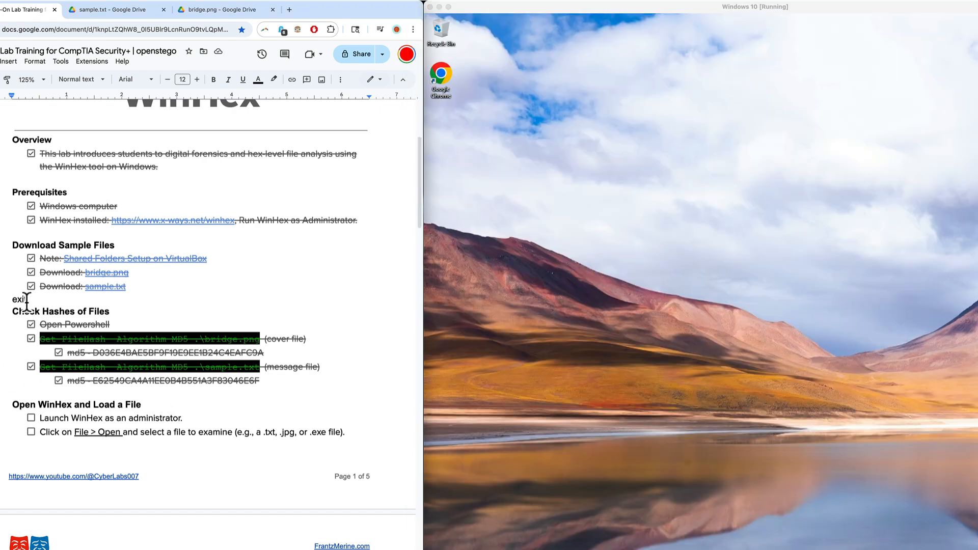
pyautogui.moveTo(31, 302); pyautogui.dragTo(6, 302)
pyautogui.press('BackSpace')
# Step: Close the running WinHex window and dismiss its evaluation version notice
pyautogui.scroll(-3, 257, 397)
pyautogui.scroll(-4, 258, 398)
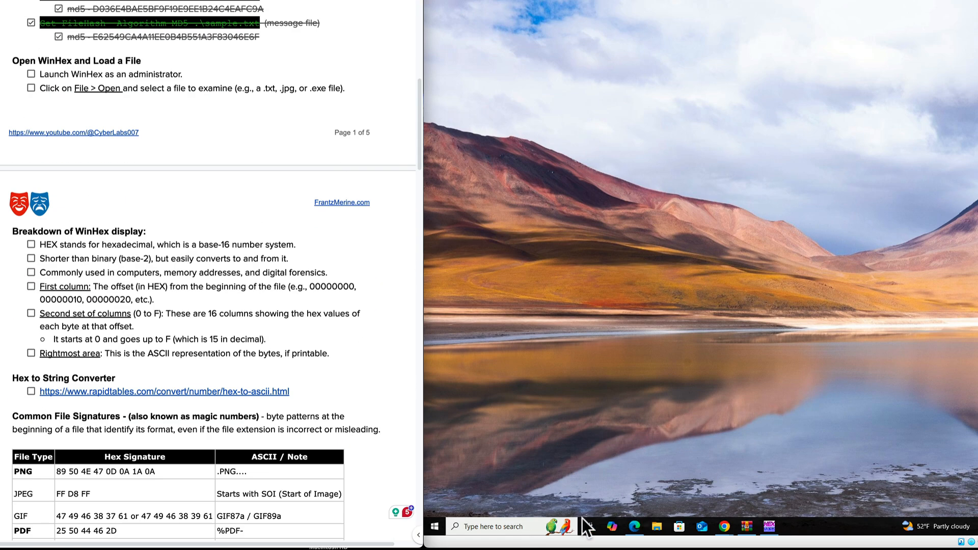
pyautogui.rightClick(767, 528)
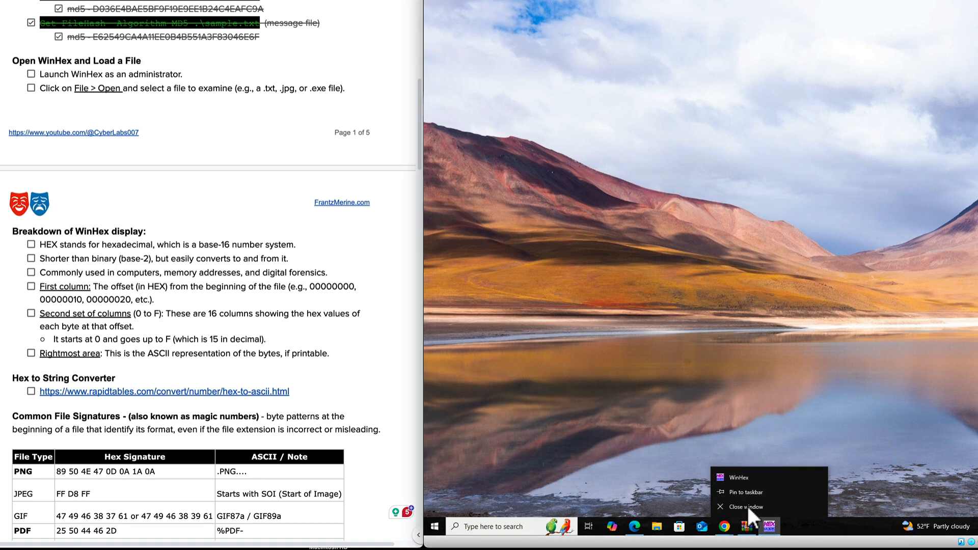
pyautogui.click(748, 505)
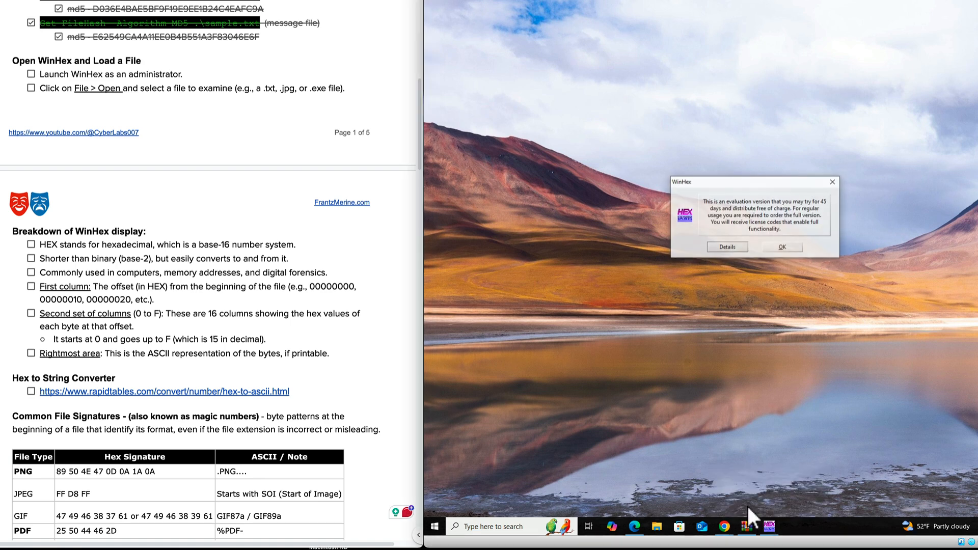
pyautogui.click(783, 249)
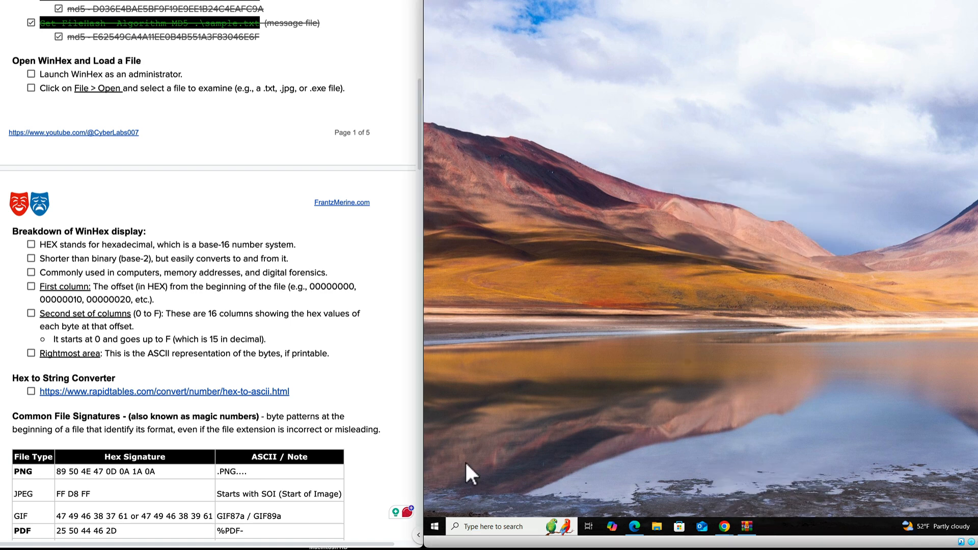
# Step: Close the Program Compatibility Assistant dialog for the X-Ways setup program without giving an answer
pyautogui.click(468, 528)
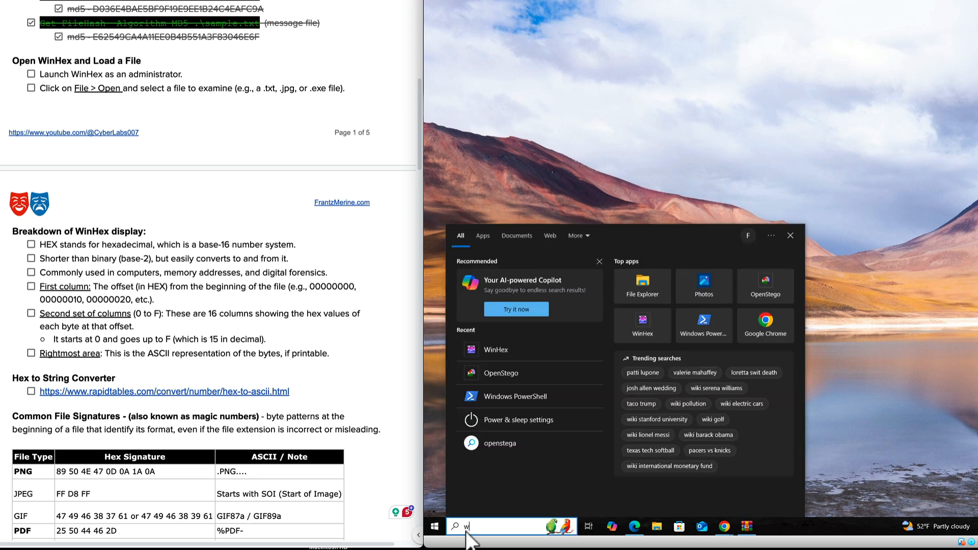
pyautogui.write('win')
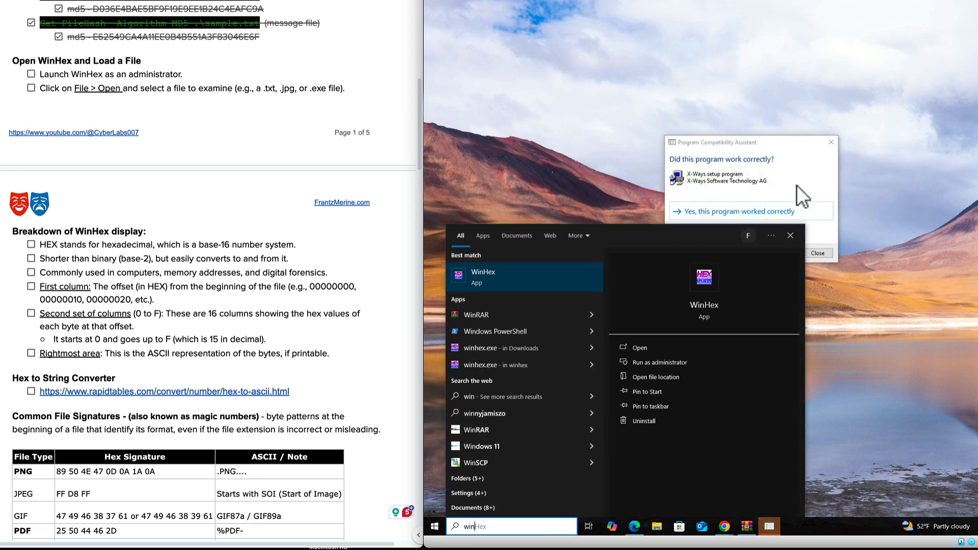
pyautogui.moveTo(795, 143); pyautogui.dragTo(857, 57)
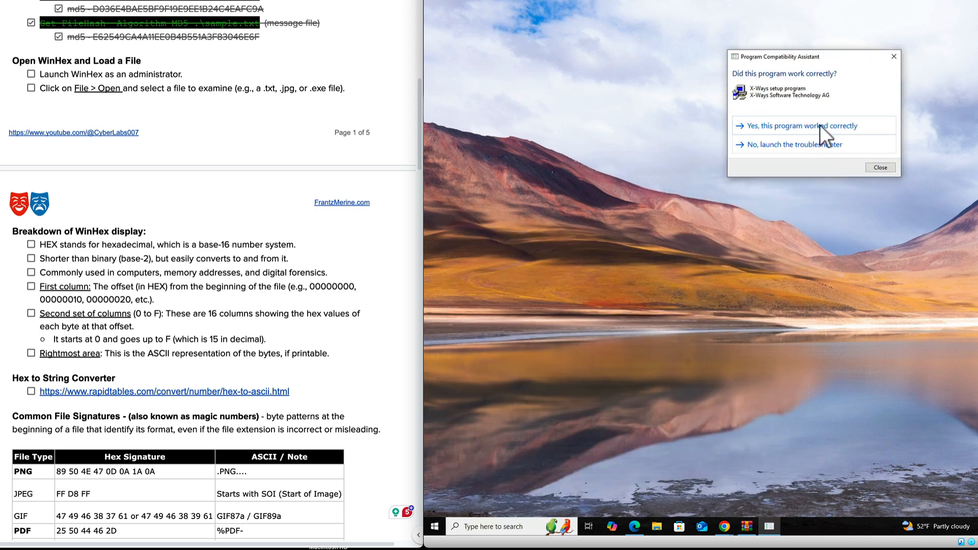
pyautogui.click(876, 166)
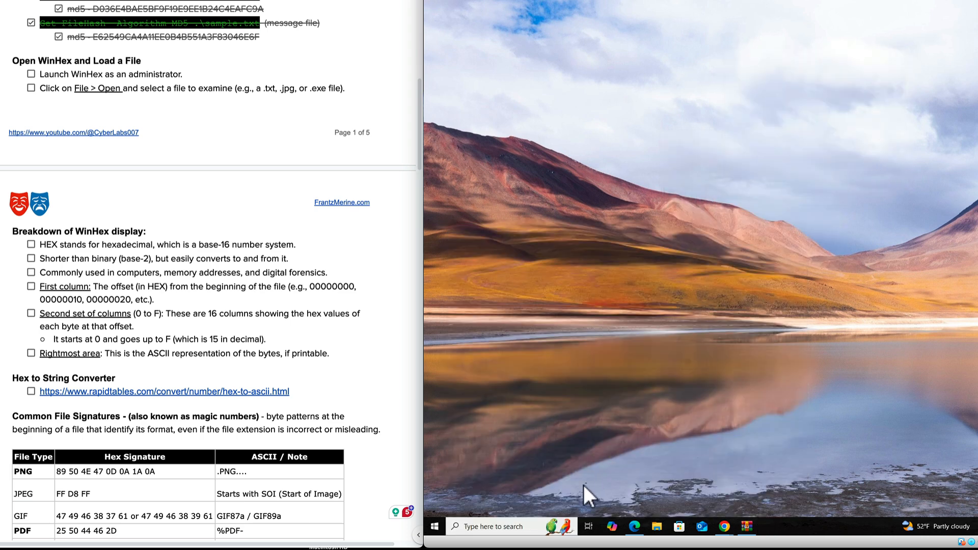
# Step: Search Windows for winhex, run WinHex as administrator with User Account Control approval, and tick off Launch WinHex as an administrator
pyautogui.click(501, 524)
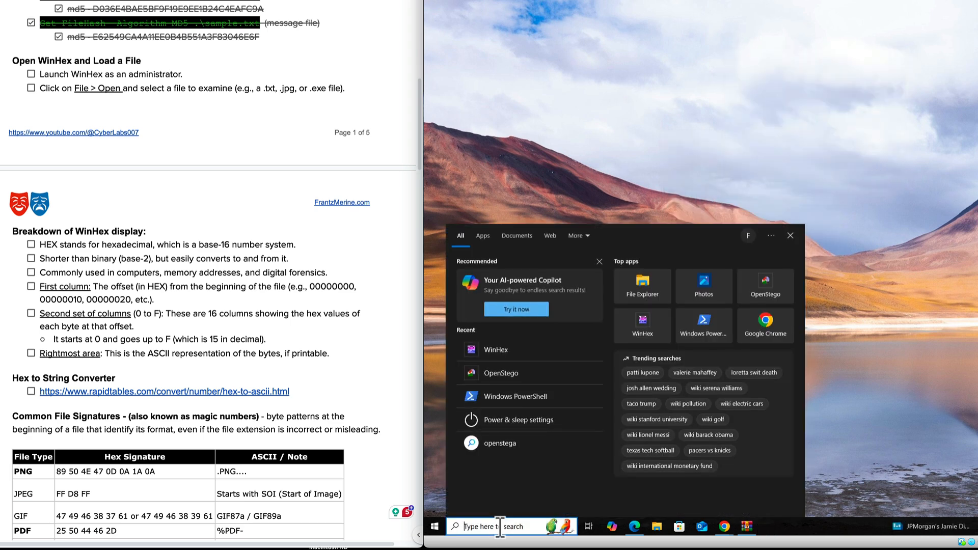
pyautogui.write('winhex')
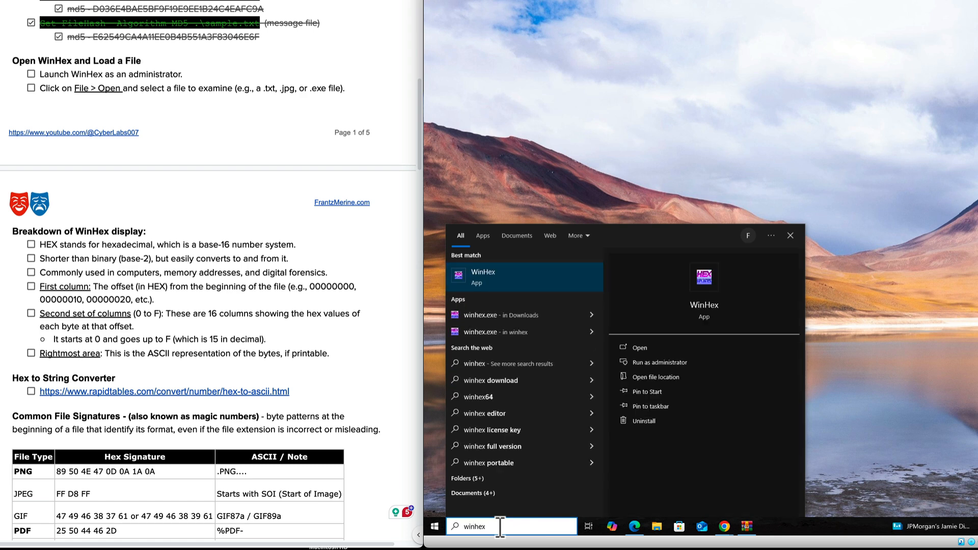
pyautogui.rightClick(510, 280)
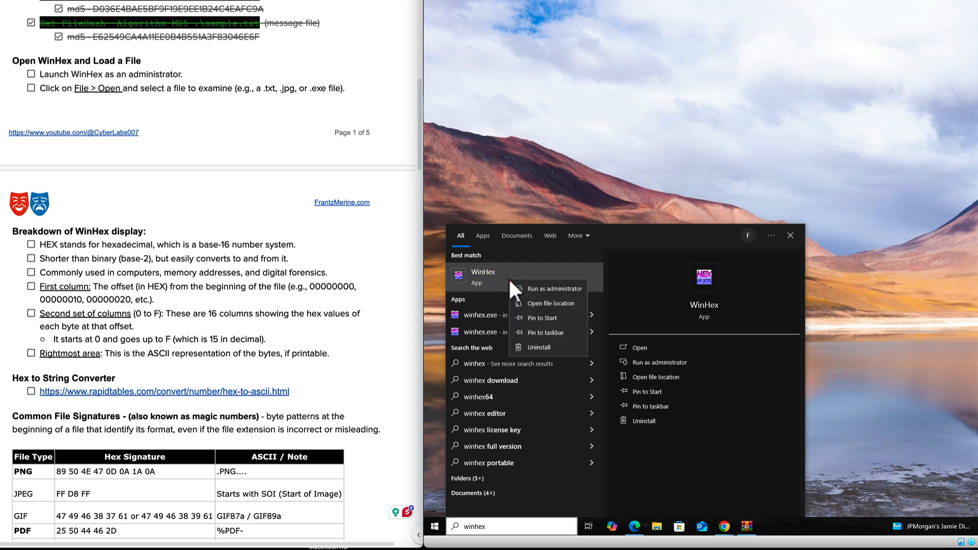
pyautogui.click(554, 288)
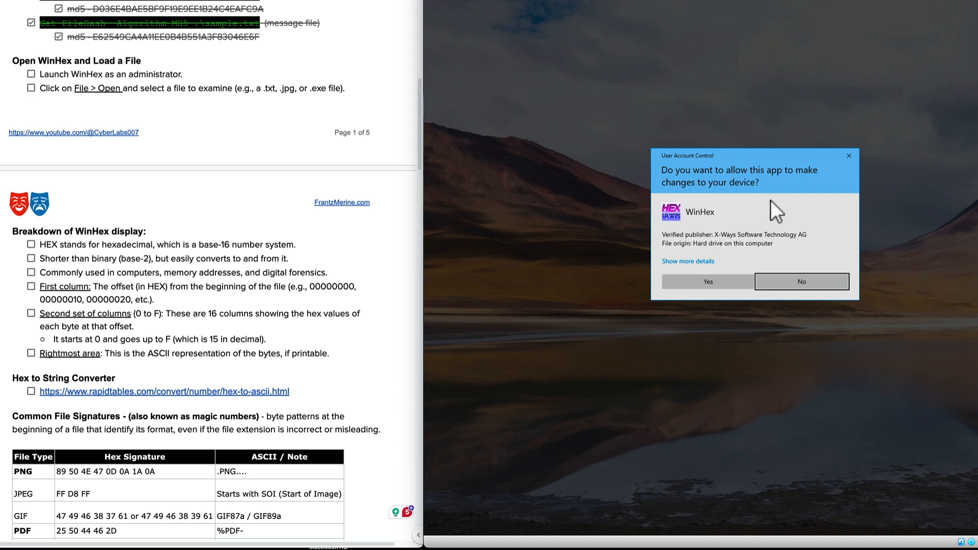
pyautogui.click(714, 278)
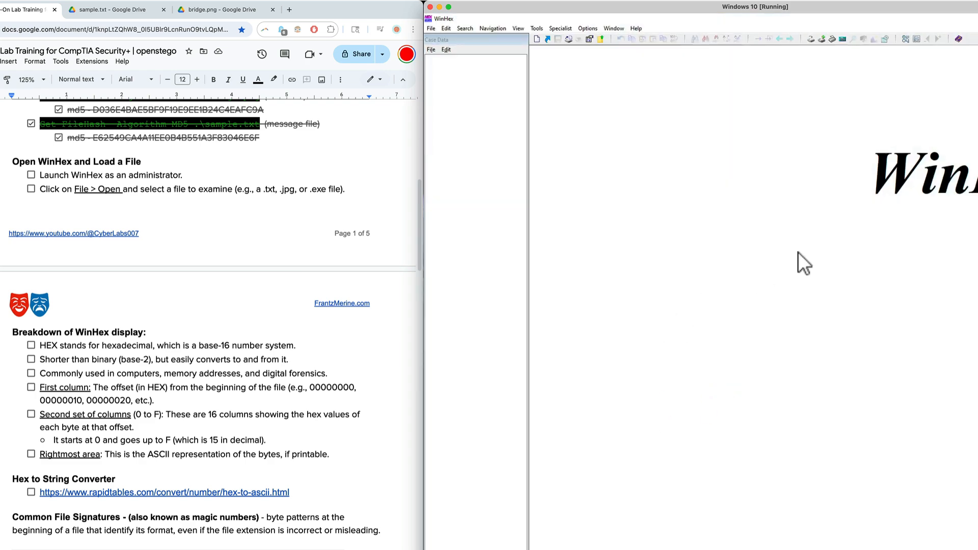
pyautogui.click(30, 177)
pyautogui.click(31, 177)
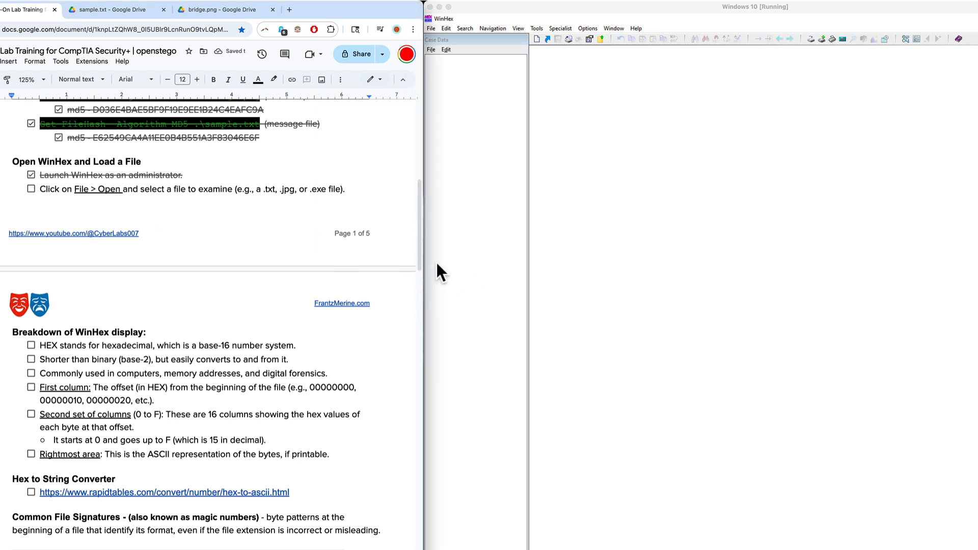
# Step: Open the sample text document from the Z: drive in WinHex and tick off the File > Open item in the lab document
pyautogui.click(454, 118)
pyautogui.click(431, 29)
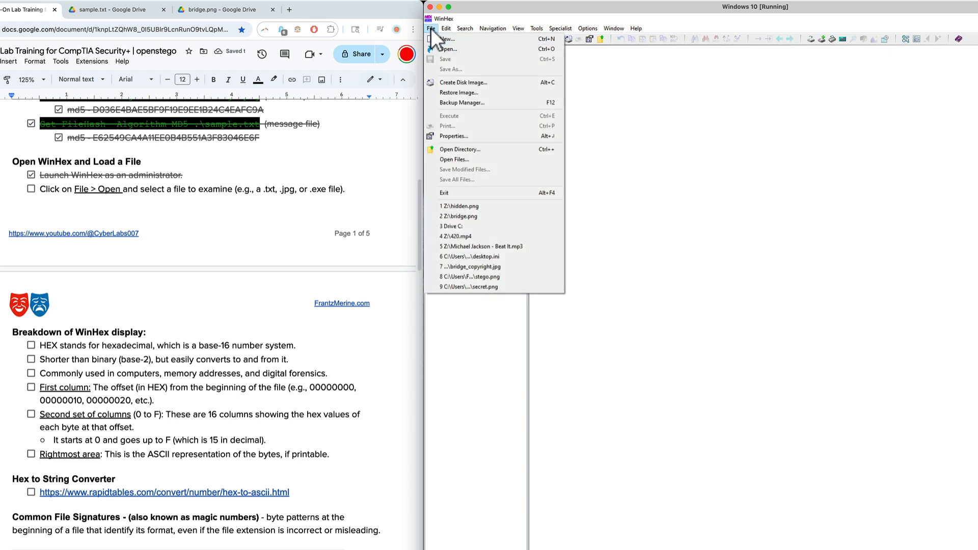
pyautogui.click(450, 50)
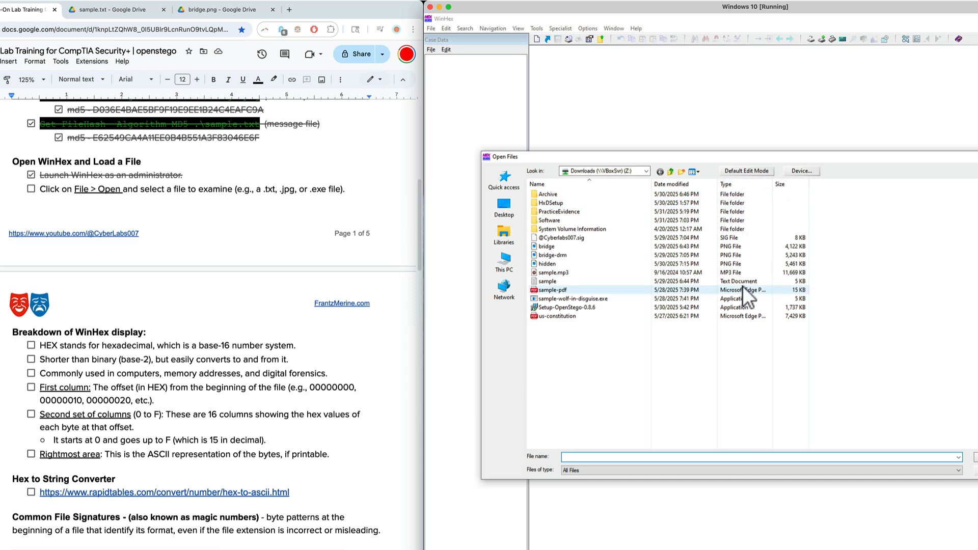
pyautogui.doubleClick(547, 282)
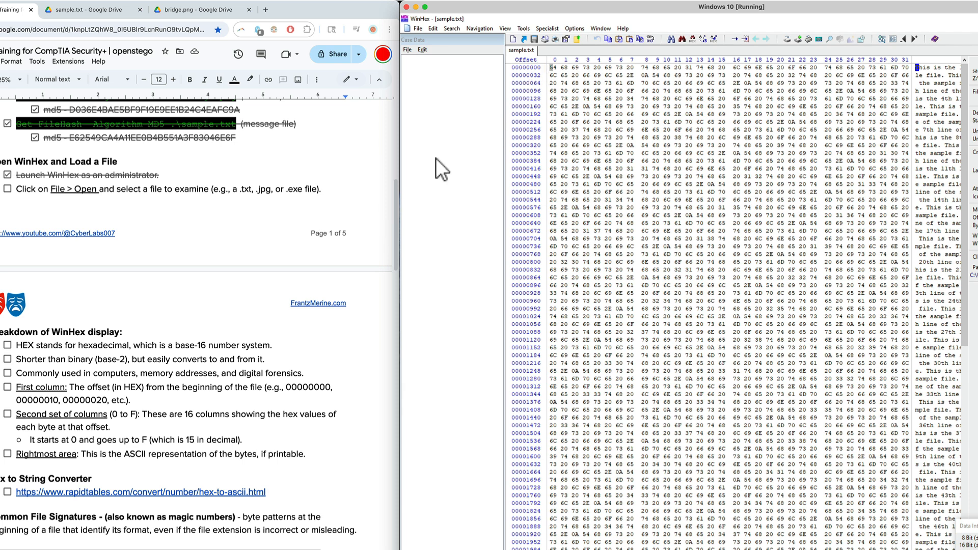
pyautogui.scroll(-3, 254, 292)
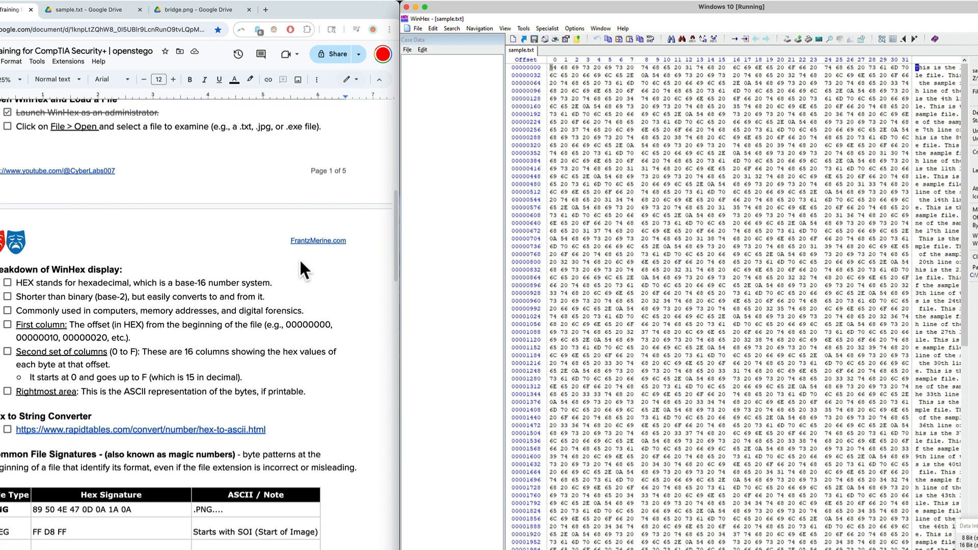
pyautogui.scroll(3, 152, 226)
pyautogui.click(7, 191)
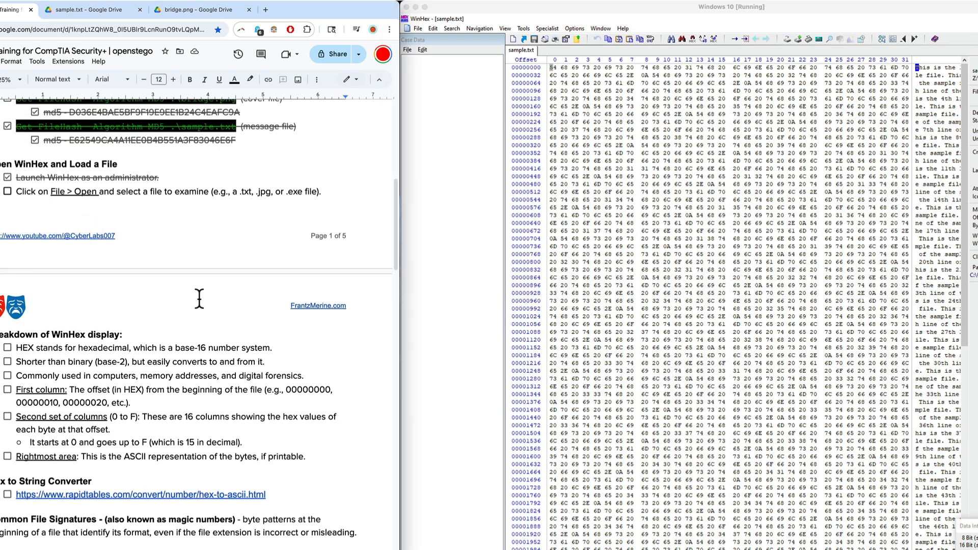
# Step: Tick off the three introductory hexadecimal items under Breakdown of WinHex display, from the base-16 definition to its common uses
pyautogui.scroll(-5, 278, 344)
pyautogui.scroll(-4, 278, 344)
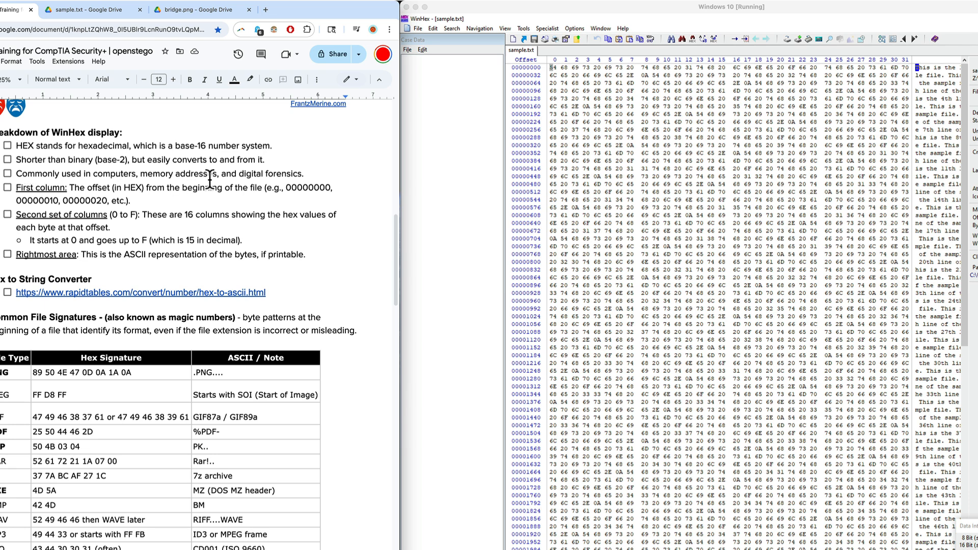
pyautogui.click(8, 173)
pyautogui.click(8, 160)
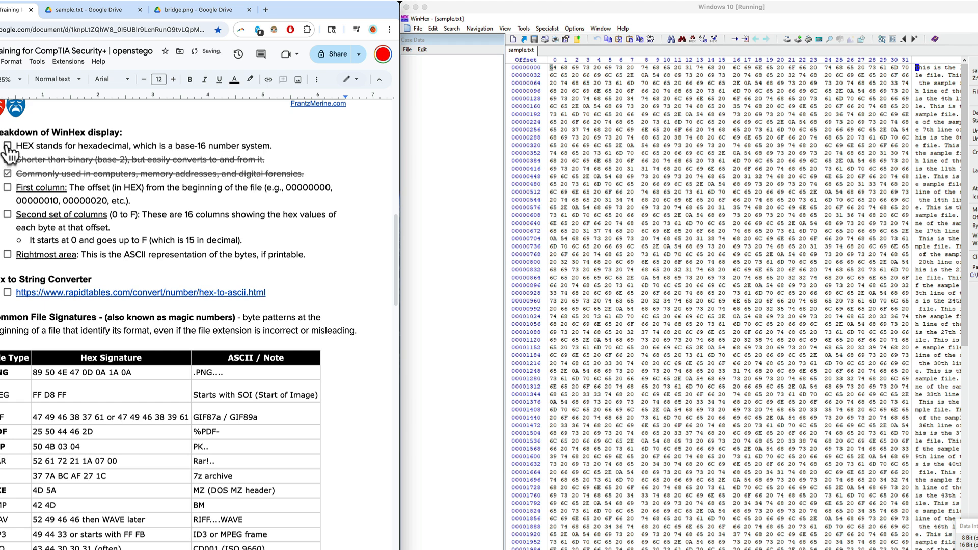
pyautogui.click(7, 145)
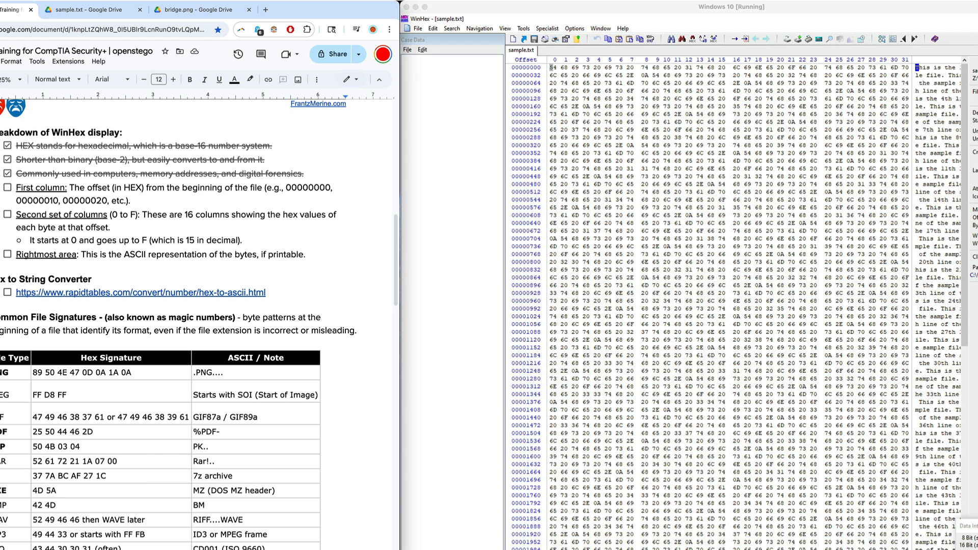
# Step: Review the offset, hex and ASCII areas of sample.txt in WinHex and tick off First column, Second set of columns and Rightmost area
pyautogui.hscroll(3, 892, 229)
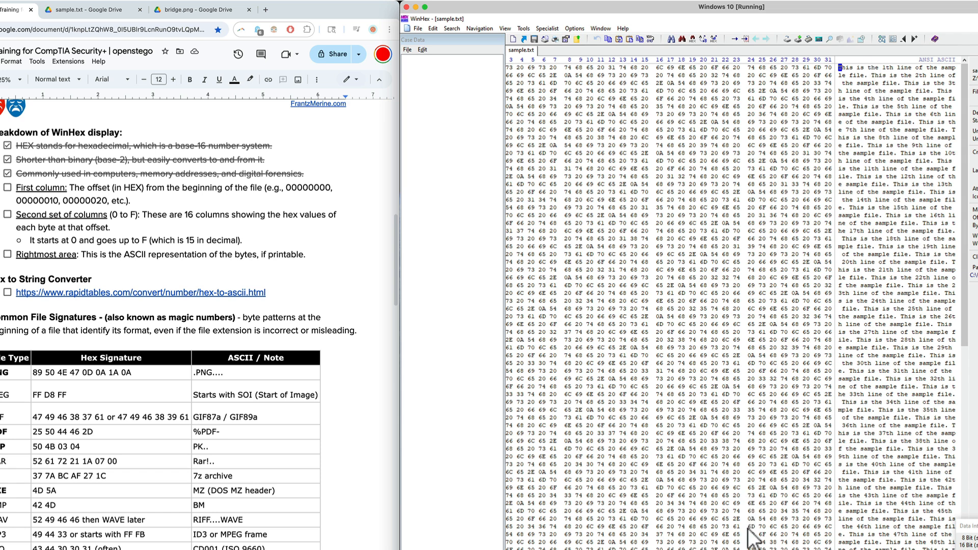
pyautogui.hscroll(-5, 734, 305)
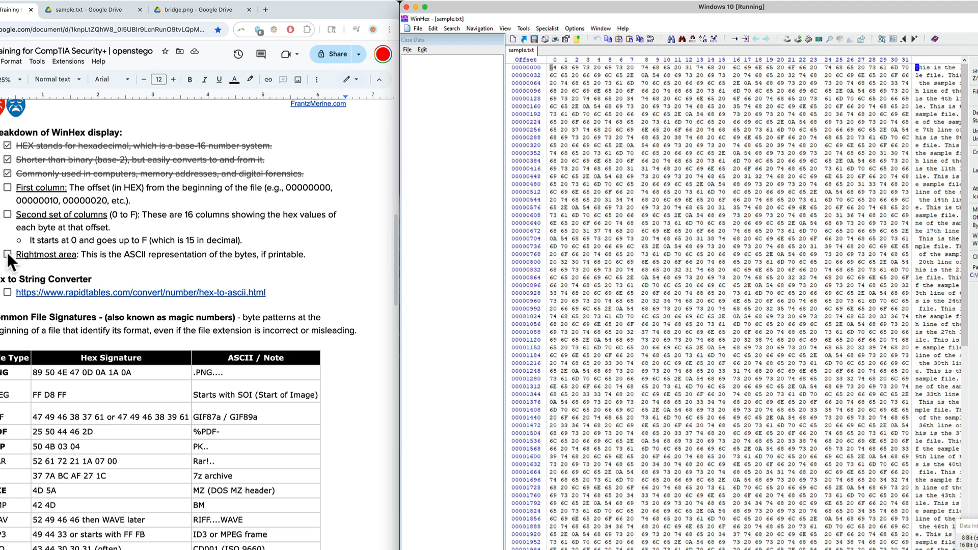
pyautogui.click(6, 190)
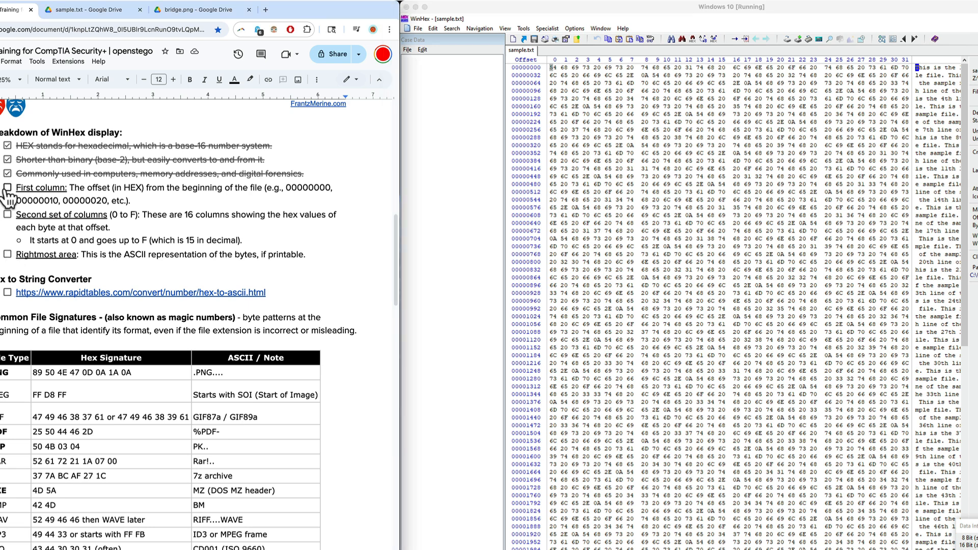
pyautogui.click(7, 189)
pyautogui.click(7, 215)
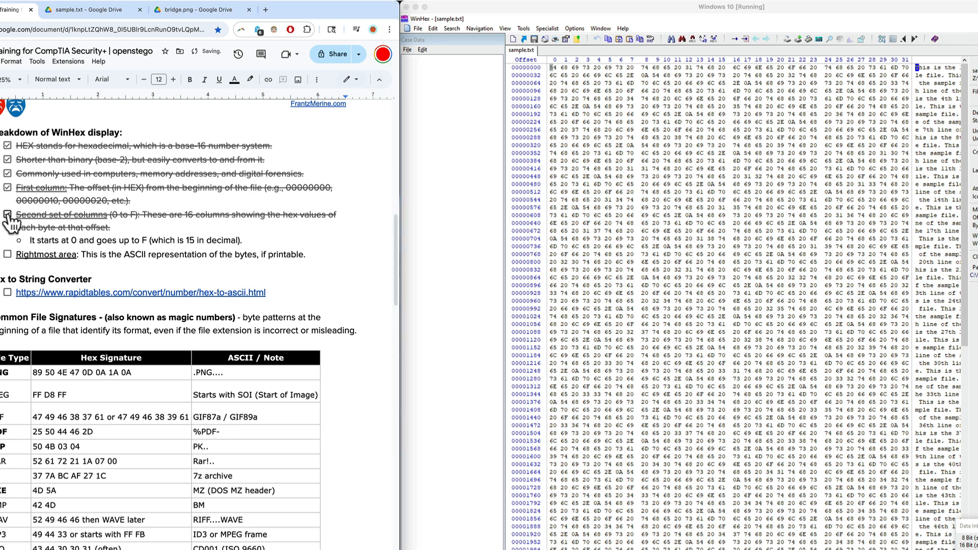
pyautogui.click(7, 254)
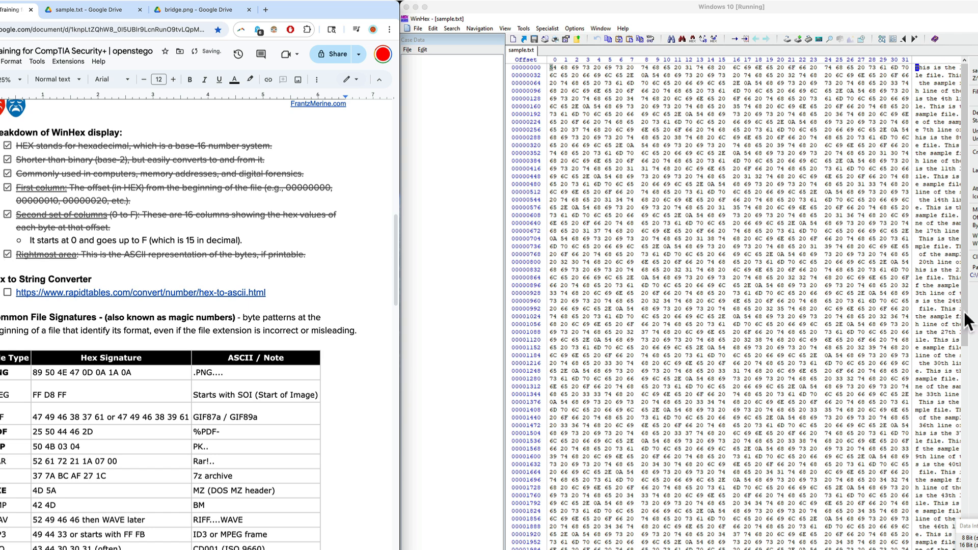
pyautogui.click(917, 549)
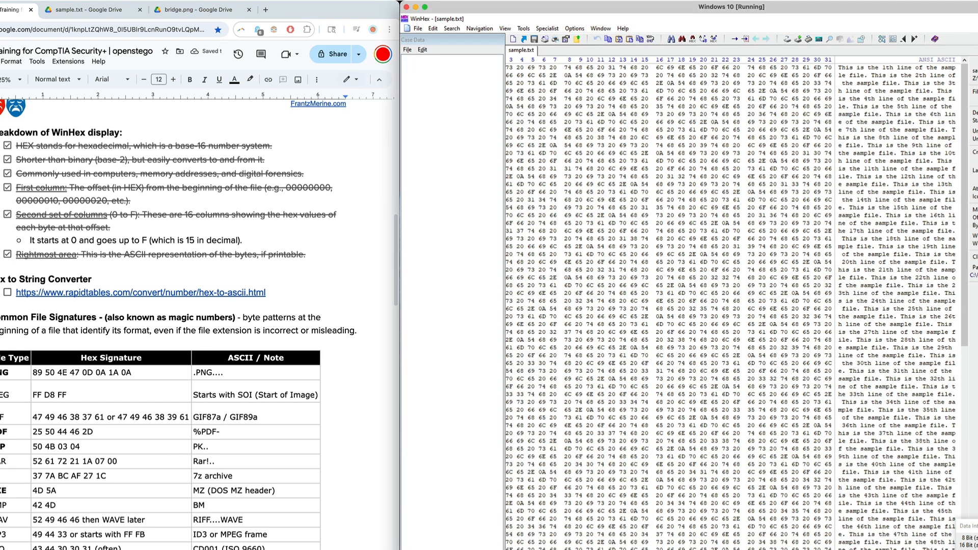
pyautogui.click(530, 549)
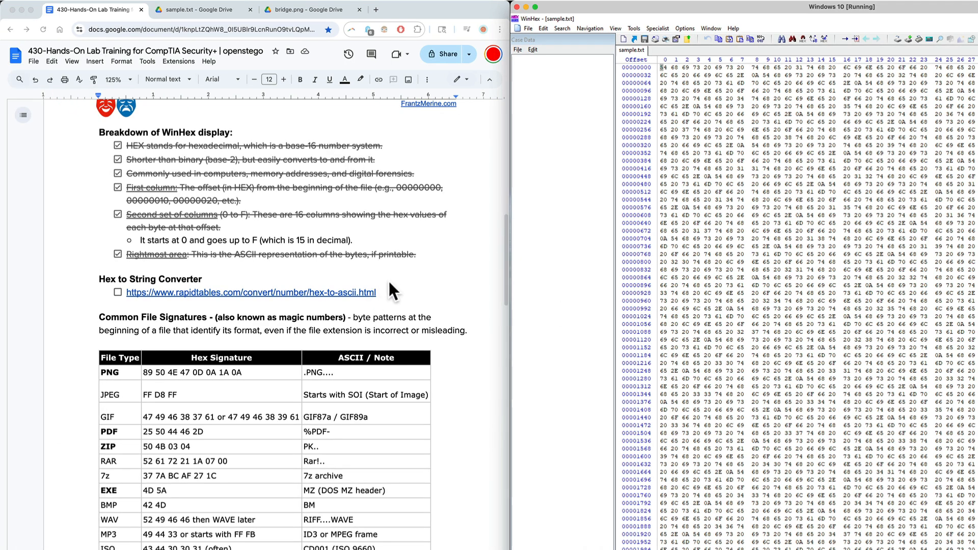
# Step: Open the rapidtables.com hex-to-ascii link listed under Hex to String Converter in the lab document
pyautogui.click(390, 284)
pyautogui.click(275, 294)
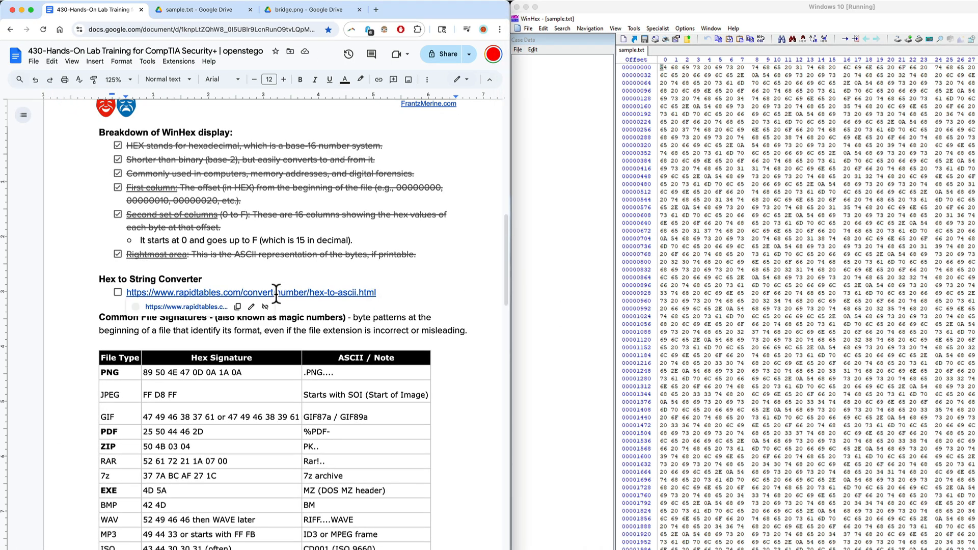
pyautogui.click(219, 308)
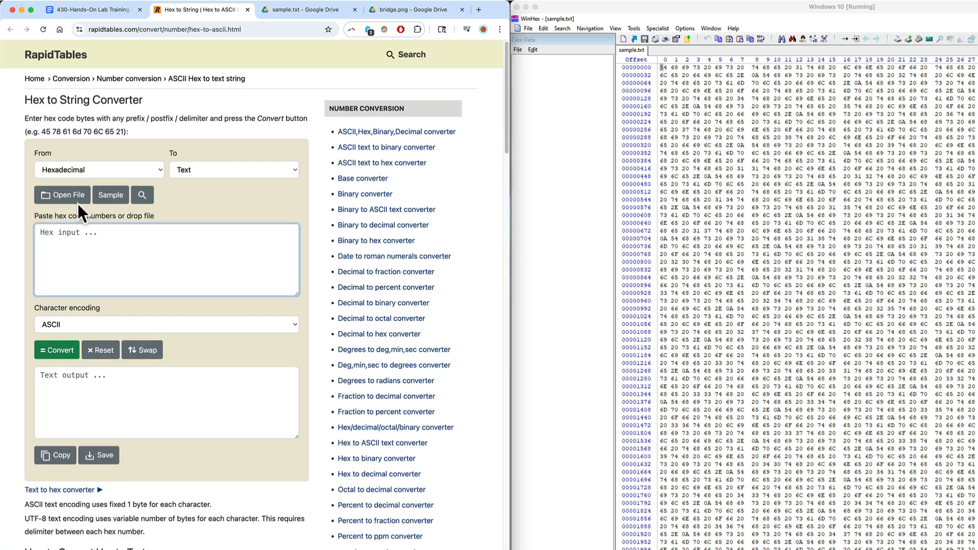
# Step: Set the RapidTables converter to convert from Binary to Decimal
pyautogui.click(75, 169)
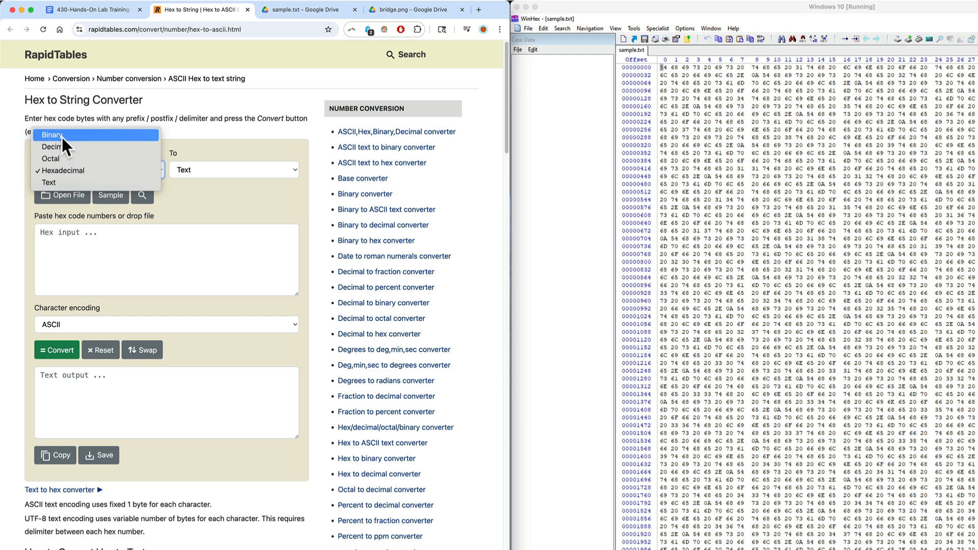
pyautogui.click(62, 135)
pyautogui.click(218, 169)
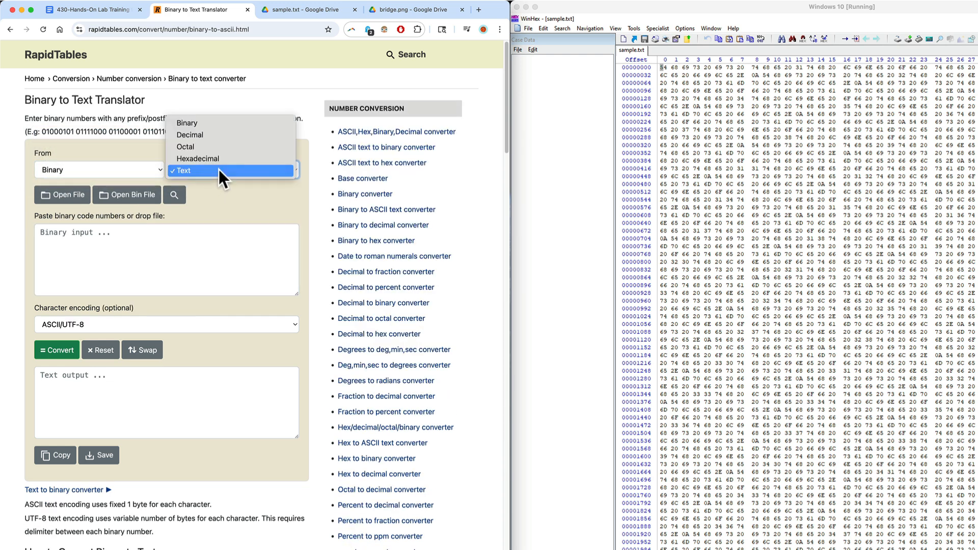
pyautogui.click(207, 135)
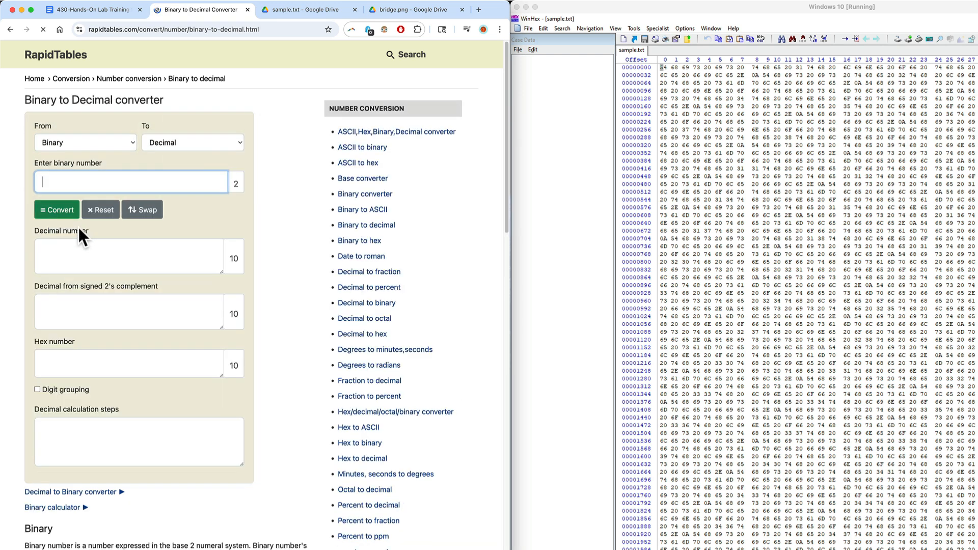
# Step: Switch the converter to Decimal to Binary, convert 1000000 and select the resulting hex number
pyautogui.click(67, 143)
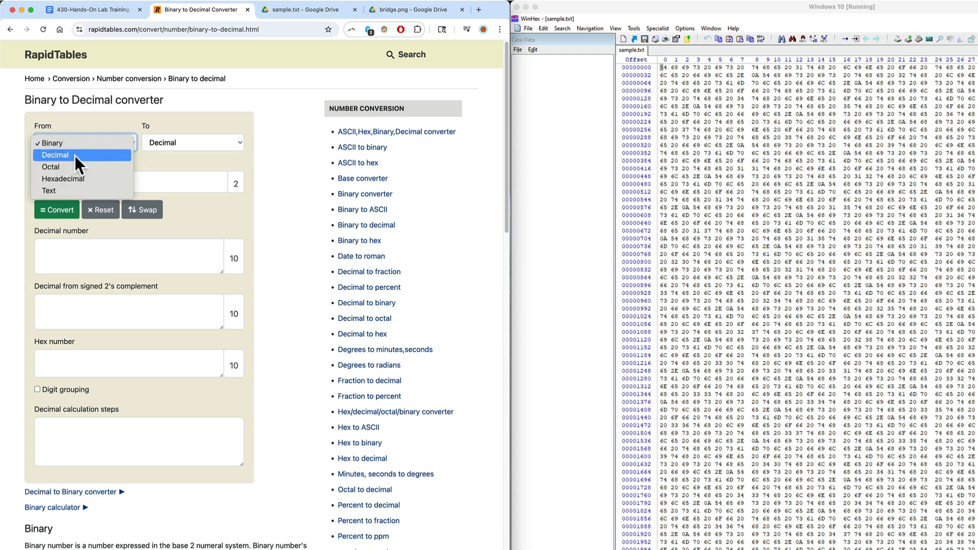
pyautogui.click(74, 155)
pyautogui.click(184, 142)
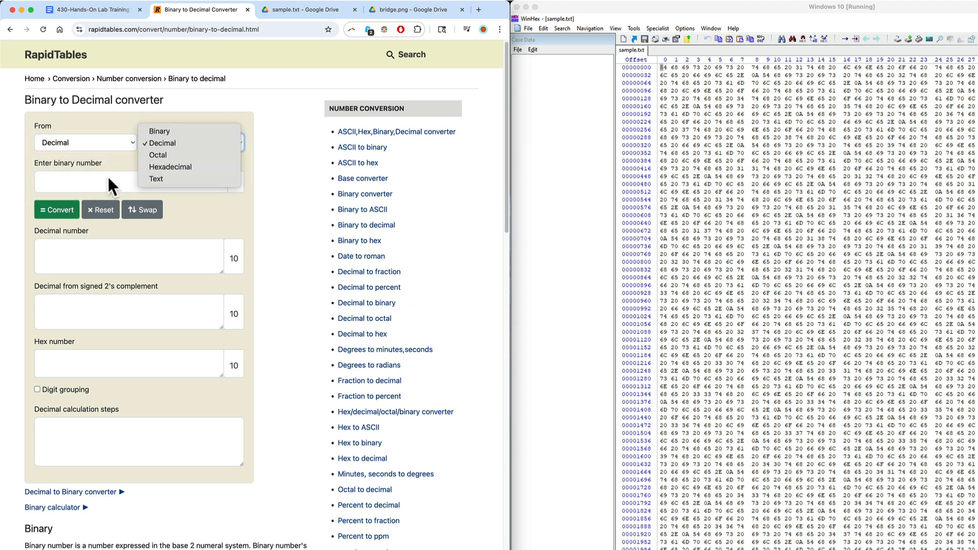
pyautogui.click(169, 133)
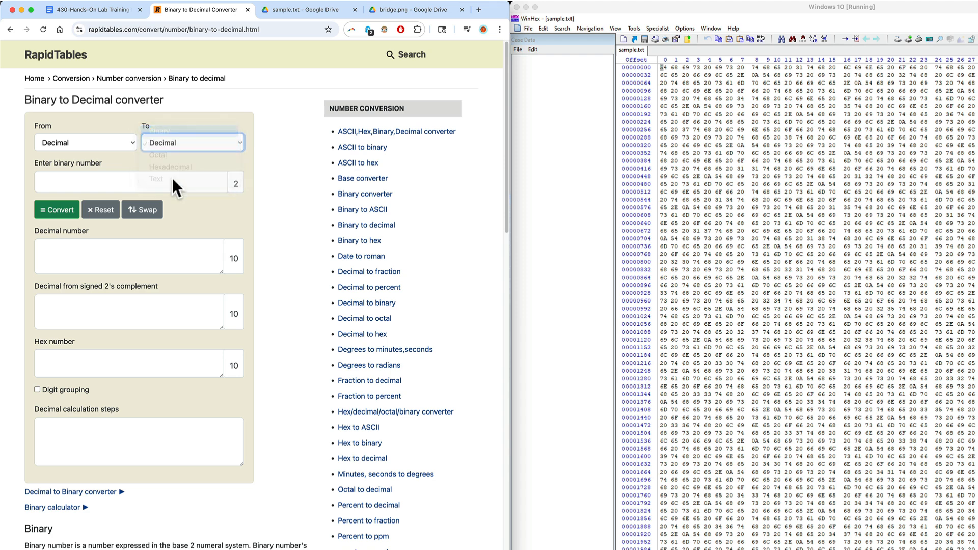
pyautogui.write('1')
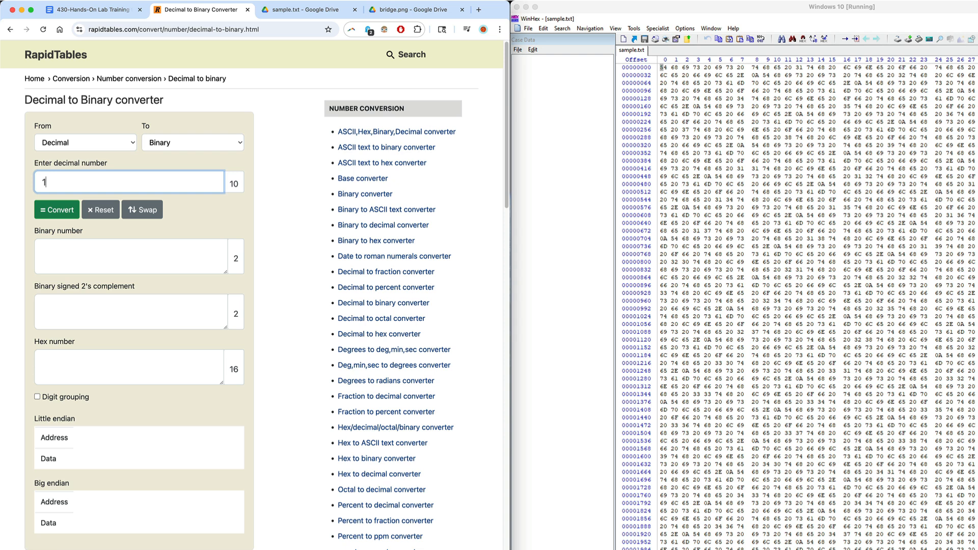
pyautogui.write('000000')
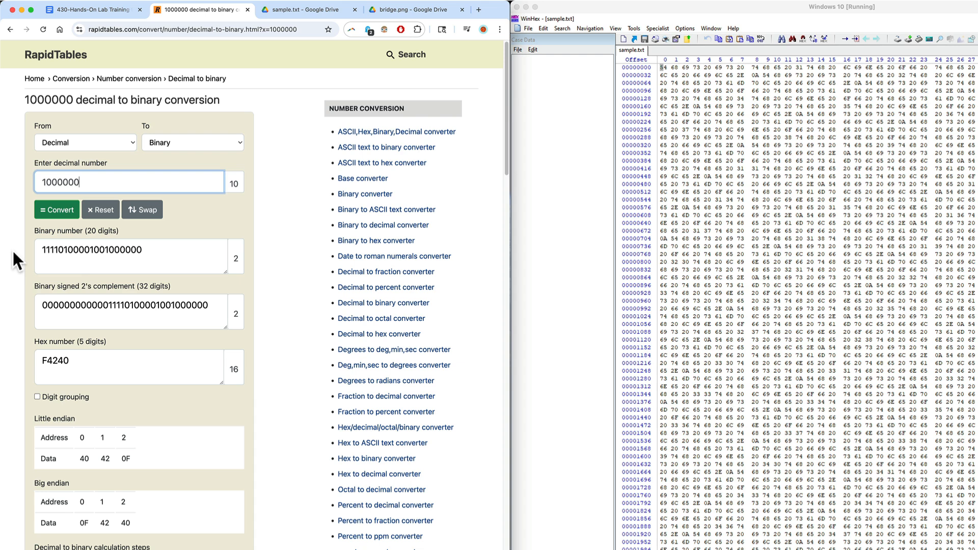
pyautogui.doubleClick(73, 363)
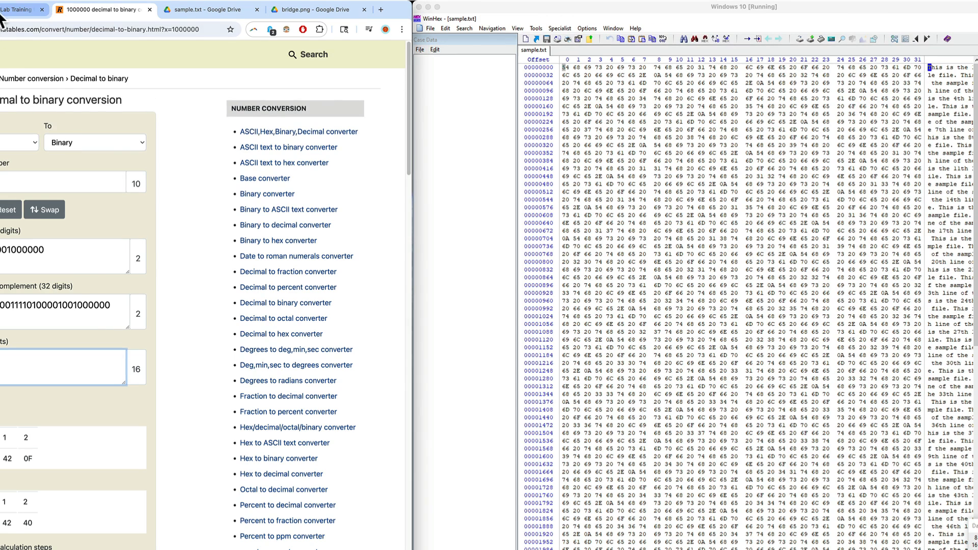
# Step: Bring the ASCII column of sample.txt into view in WinHex and tick off the Hex to String Converter link in the lab document
pyautogui.click(94, 9)
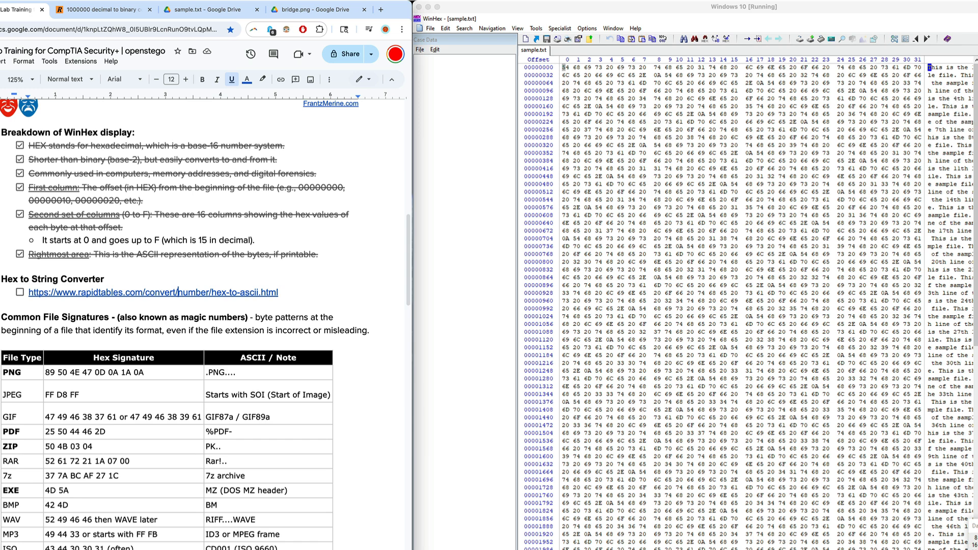
pyautogui.click(975, 285)
pyautogui.hscroll(3, 976, 285)
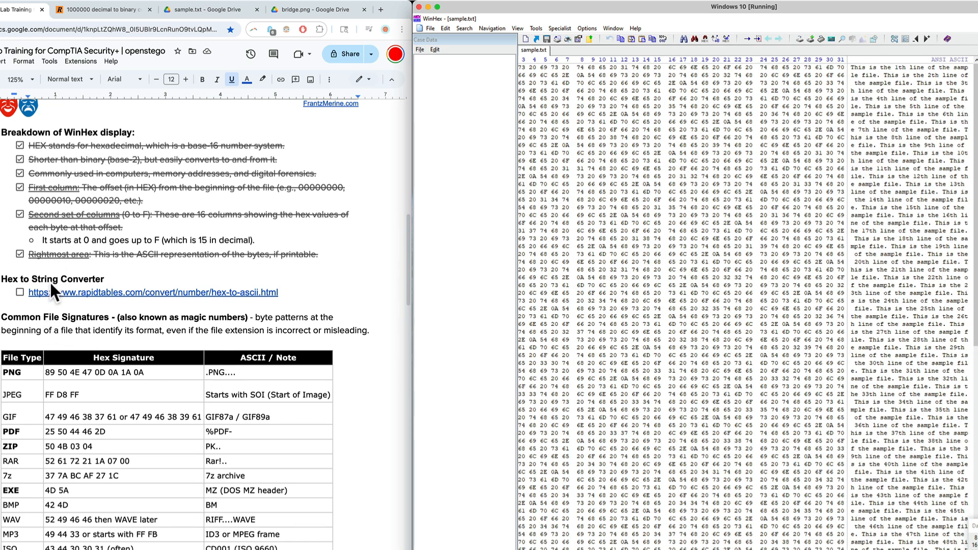
pyautogui.click(18, 292)
pyautogui.click(19, 292)
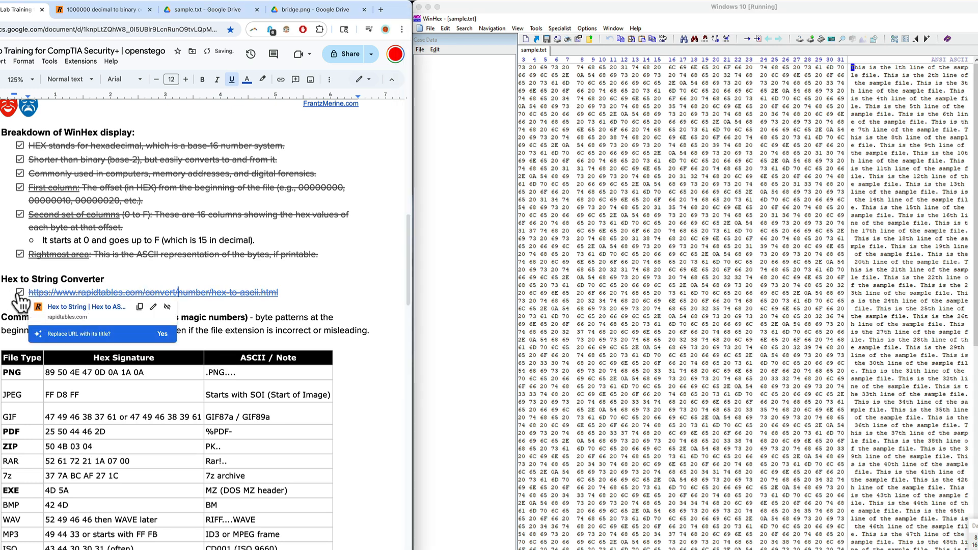
# Step: Highlight "extension is incorrect or misleading" in the Common File Signatures note, and open the bridge PNG file from the Z: drive in WinHex
pyautogui.click(331, 309)
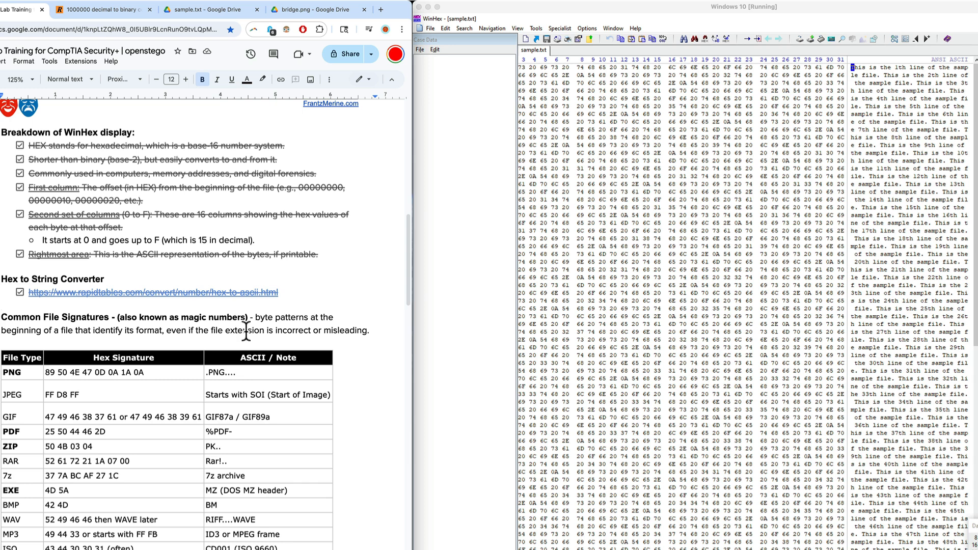
pyautogui.moveTo(223, 332); pyautogui.dragTo(369, 329)
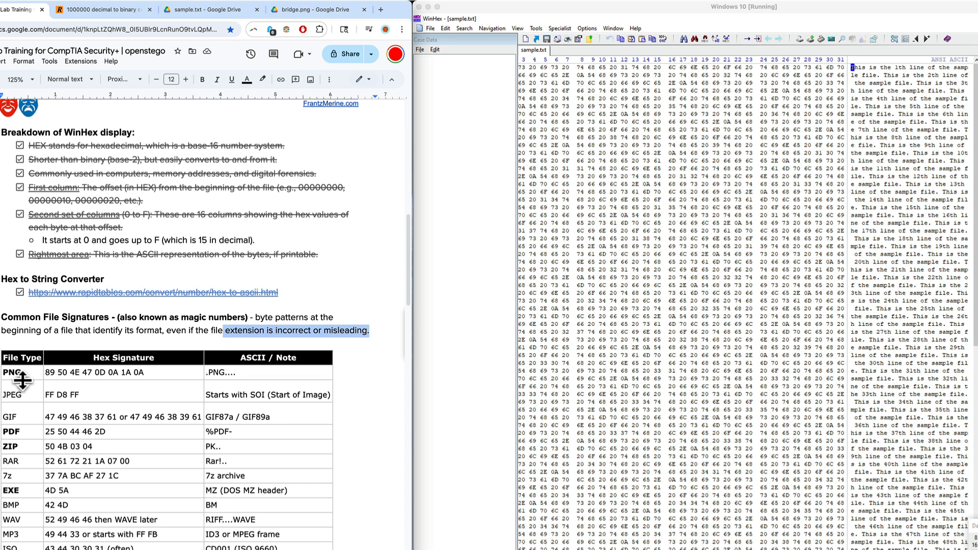
pyautogui.click(456, 281)
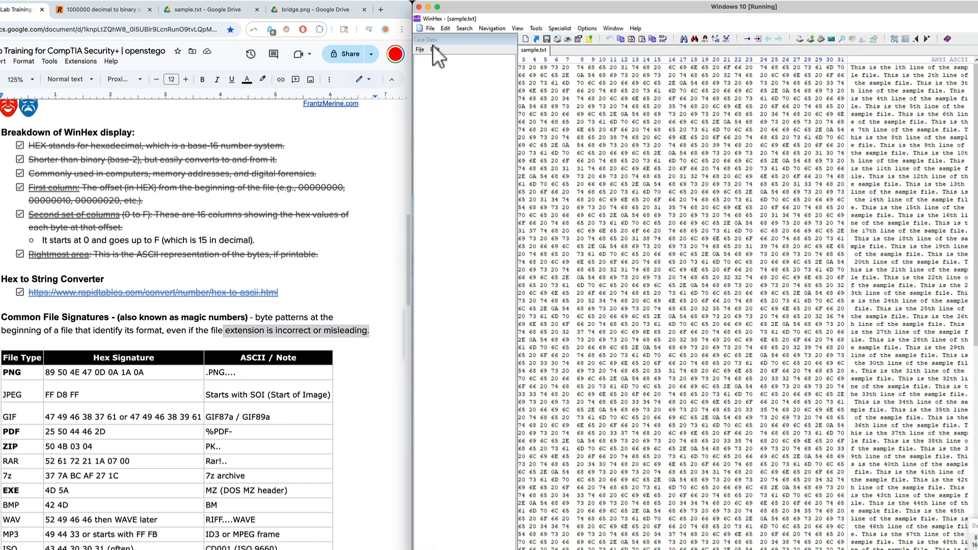
pyautogui.click(432, 28)
pyautogui.click(460, 51)
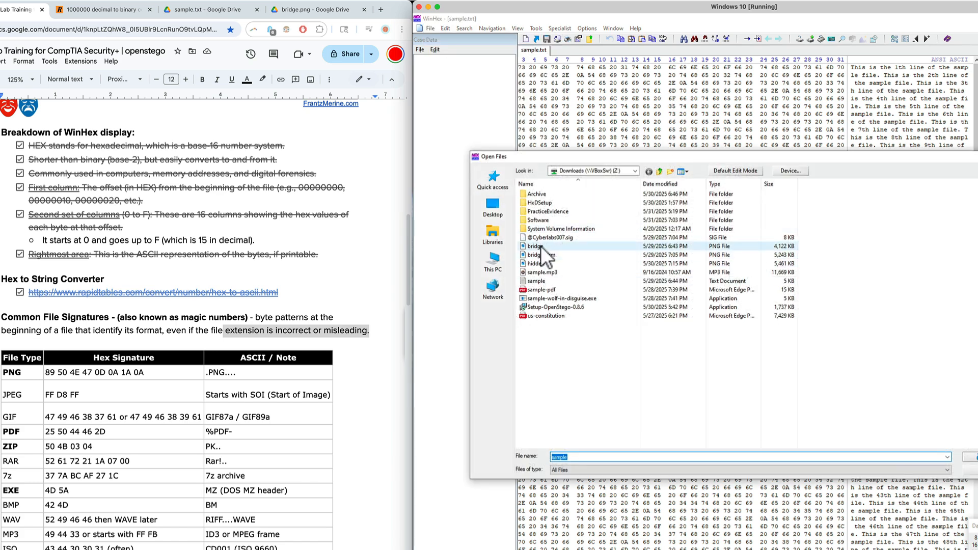
pyautogui.click(543, 246)
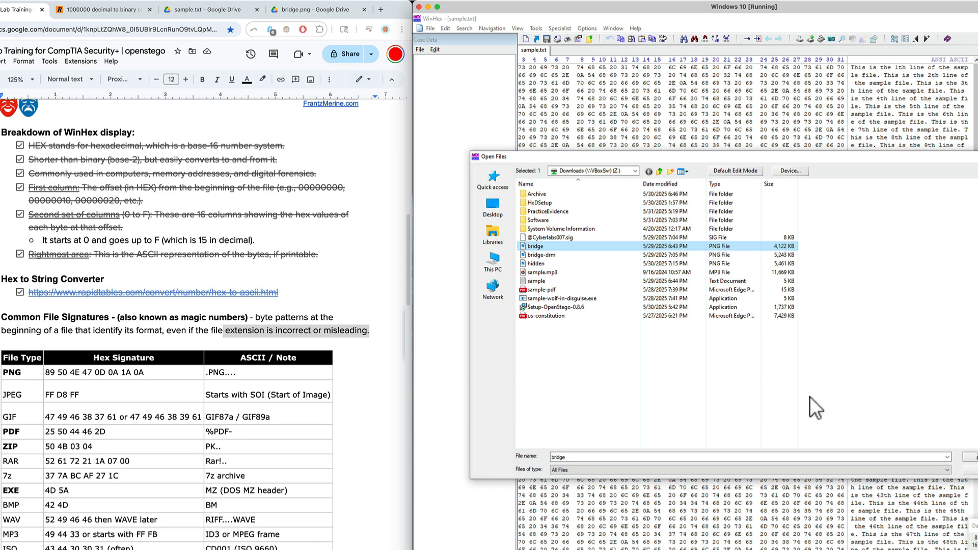
pyautogui.click(972, 457)
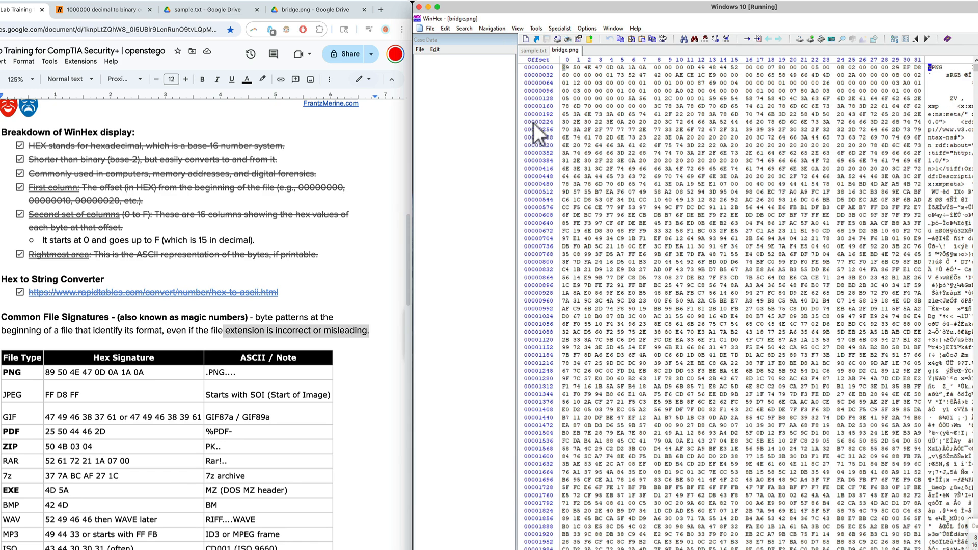
# Step: Mark the second byte of bridge.png in WinHex and copy the PNG signature 89 50 4E 47 0D 0A 1A 0A from the lab document's table
pyautogui.click(573, 69)
pyautogui.click(145, 376)
pyautogui.moveTo(145, 375); pyautogui.dragTo(46, 376)
pyautogui.press('super+c')
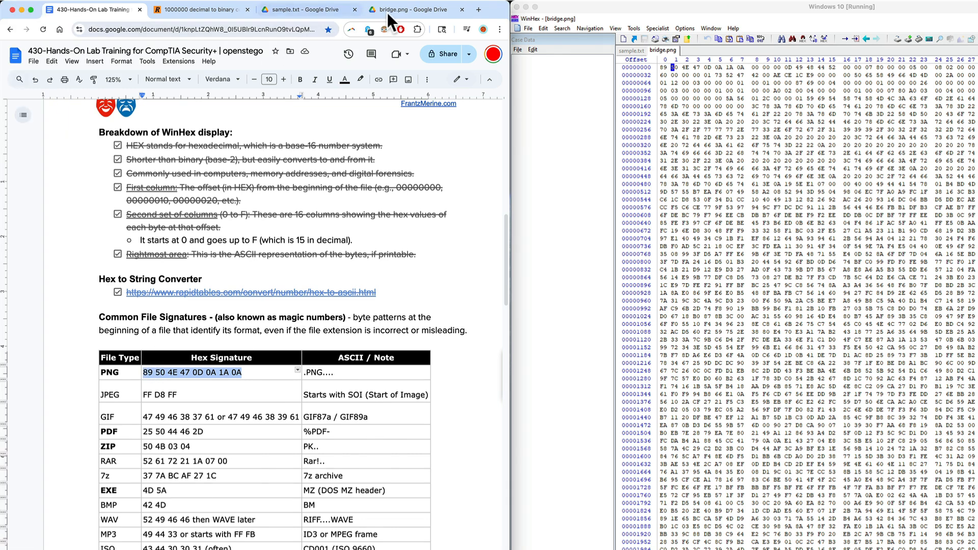
# Step: Set the RapidTables converter to Hexadecimal to Text, paste the copied PNG signature and convert it
pyautogui.click(206, 12)
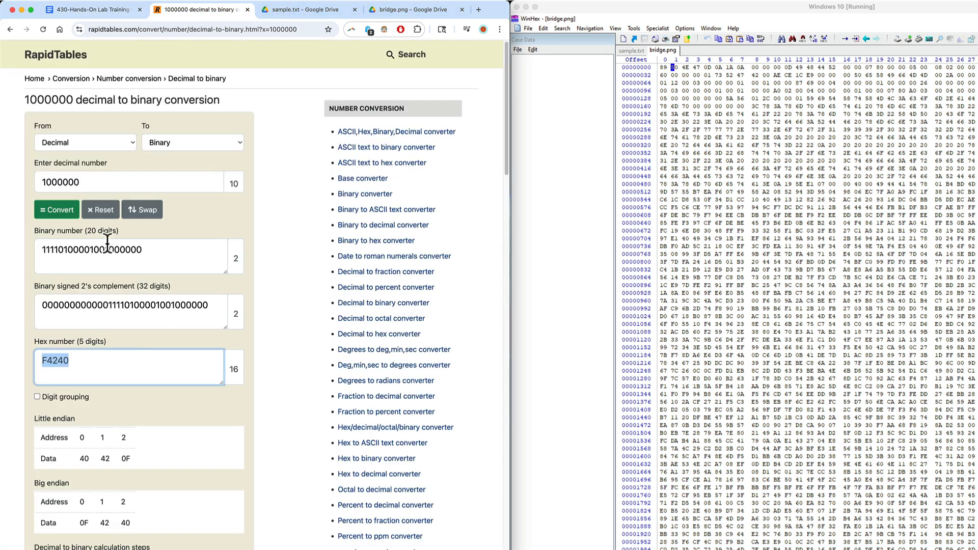
pyautogui.click(86, 142)
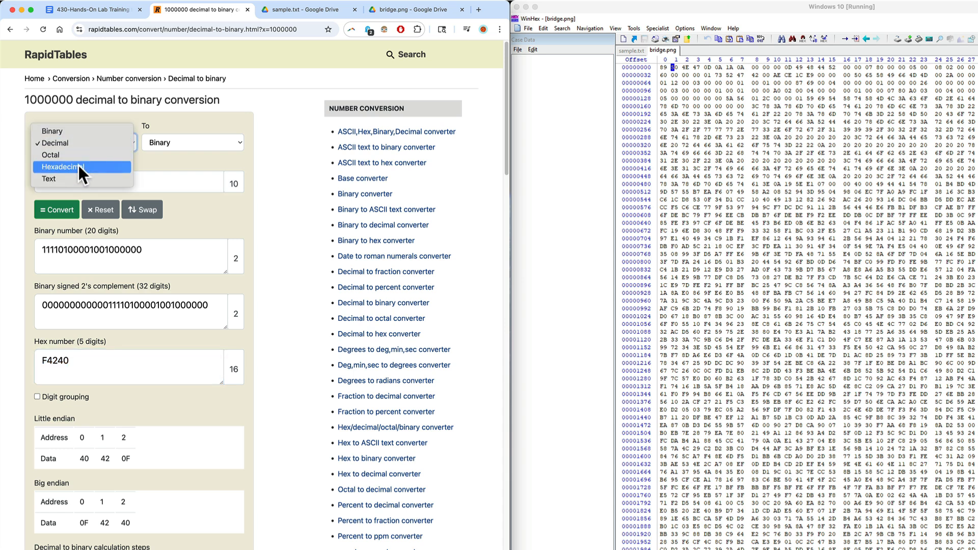
pyautogui.click(78, 166)
pyautogui.click(181, 146)
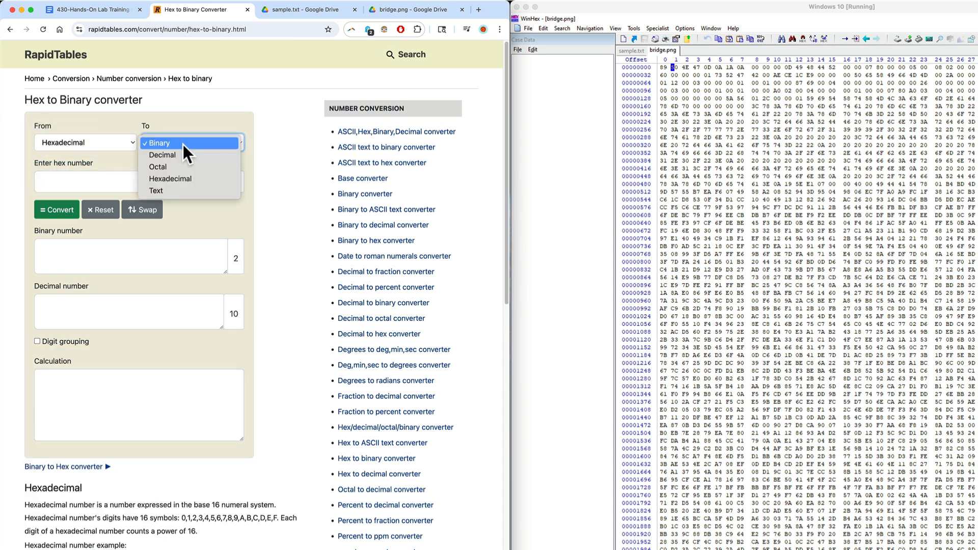
pyautogui.click(173, 191)
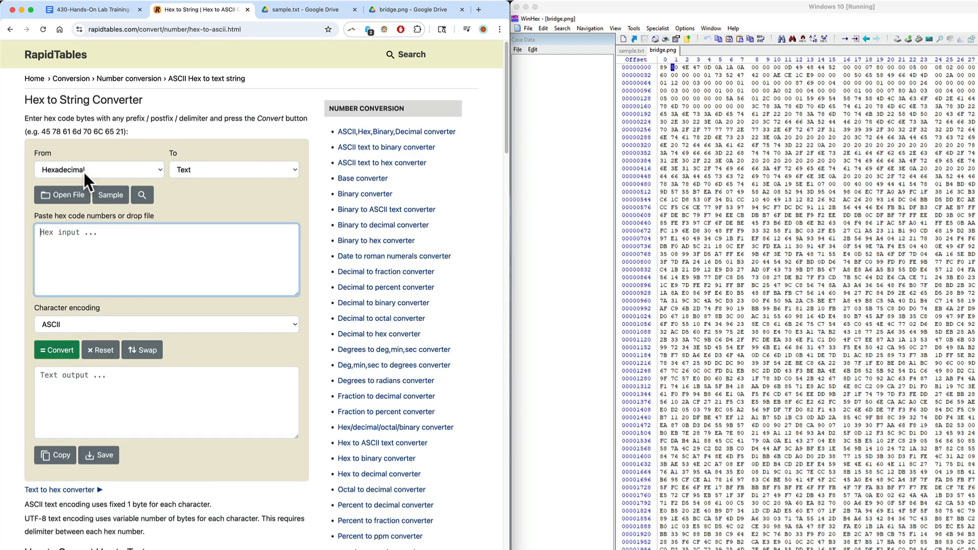
pyautogui.press('super+v')
pyautogui.click(62, 350)
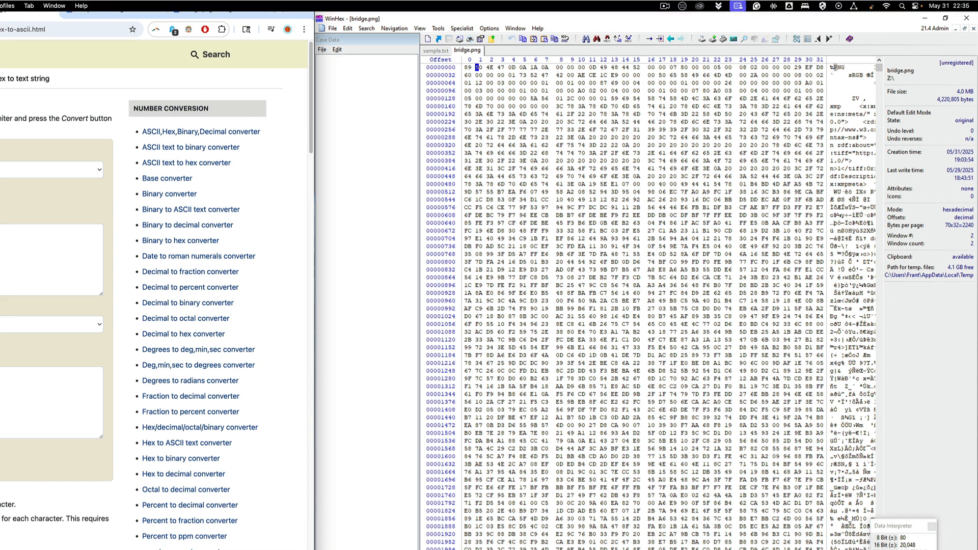
# Step: Return to the file signatures table in the lab document and open sample-pdf from the Z: drive in WinHex
pyautogui.hotkey('ctrl', 'shift', 'Tab')
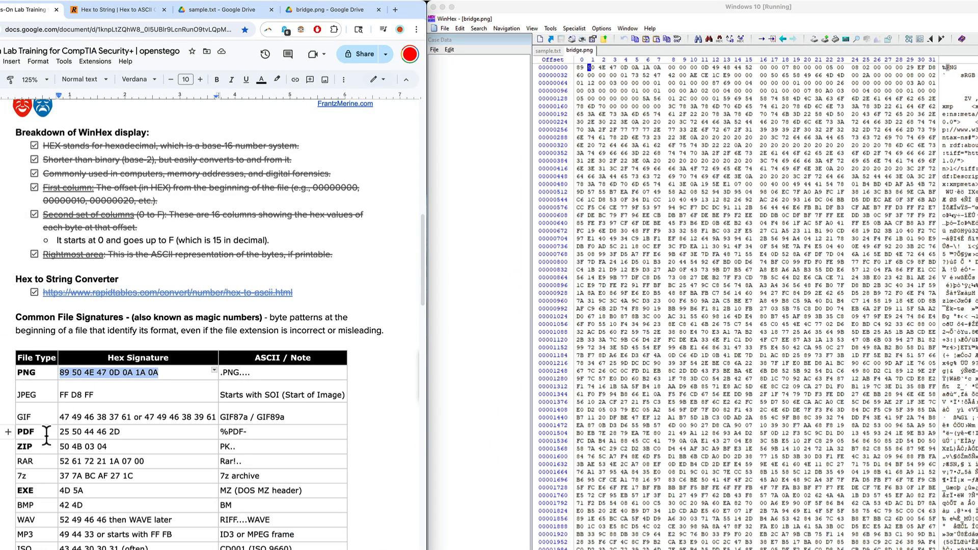
pyautogui.click(445, 29)
pyautogui.click(461, 49)
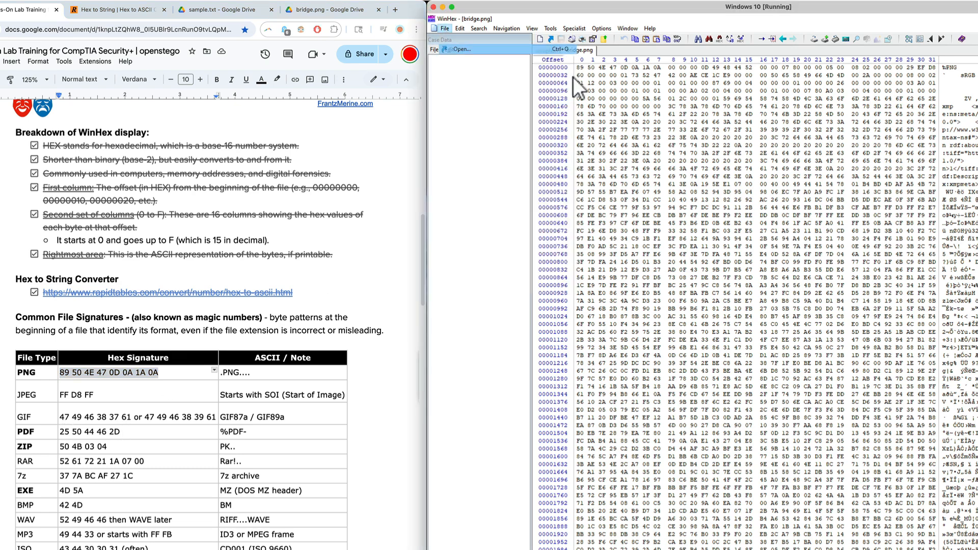
pyautogui.click(563, 291)
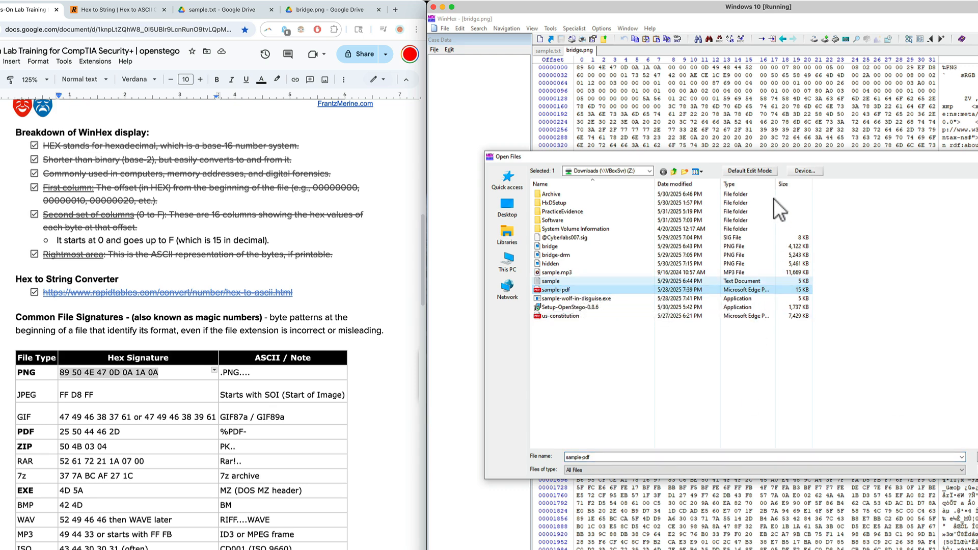
pyautogui.click(977, 457)
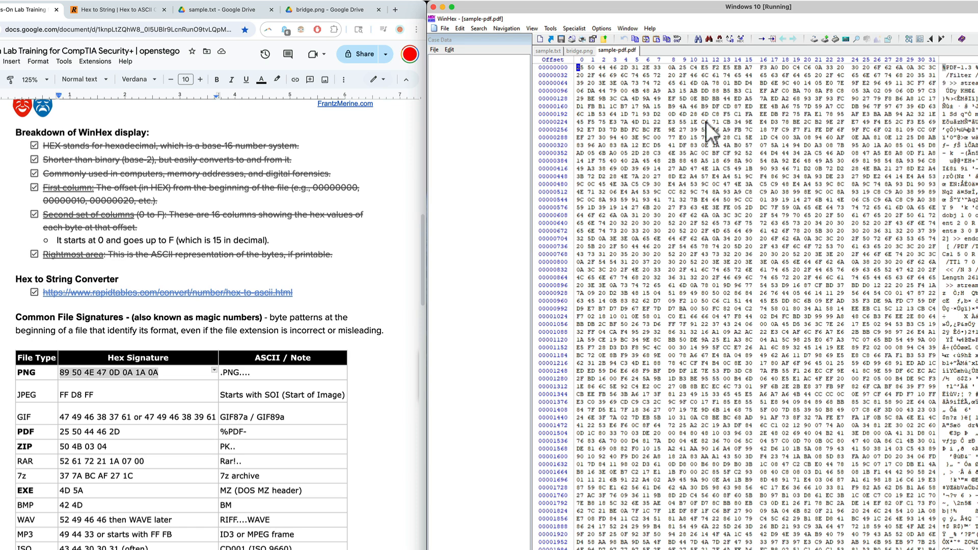
# Step: Open the wsusoffline120 ZIP archive from the Software folder in WinHex
pyautogui.click(449, 29)
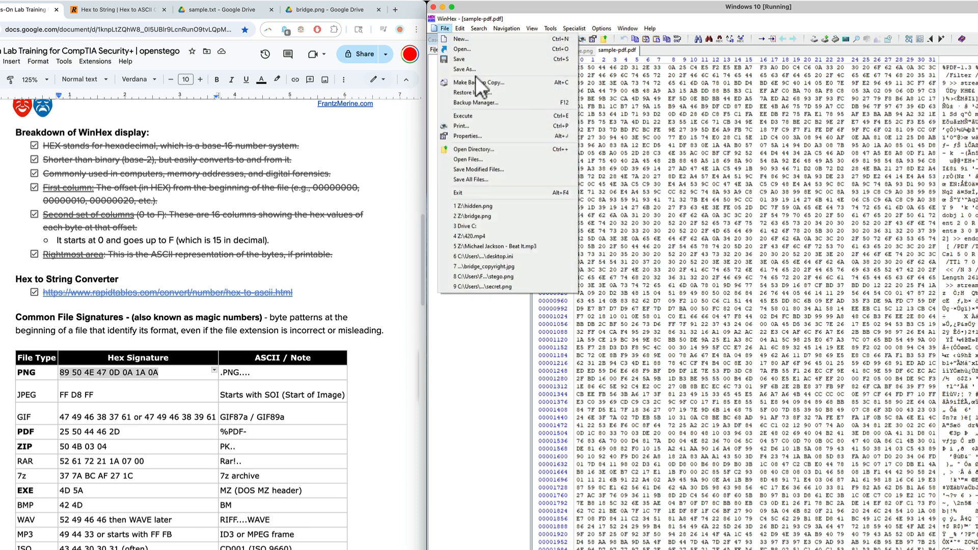
pyautogui.click(472, 51)
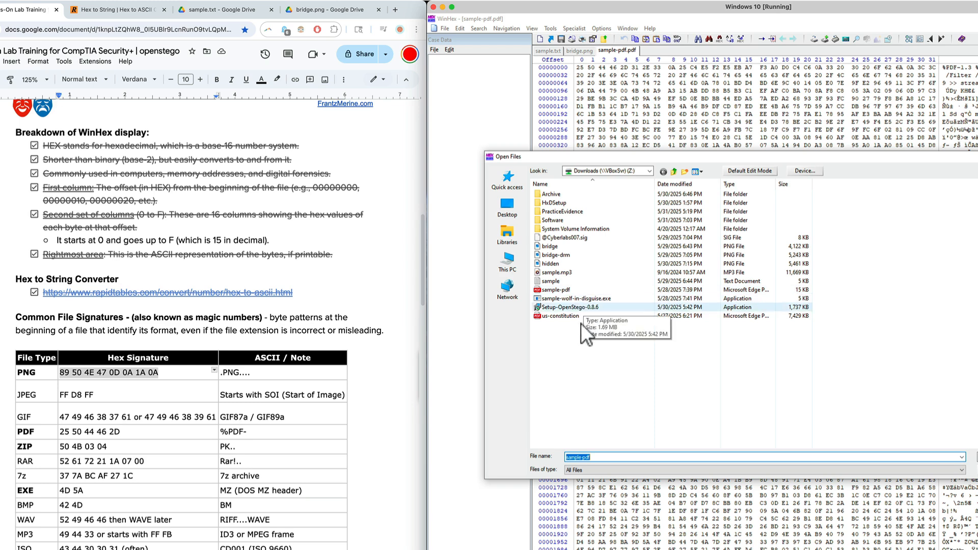
pyautogui.doubleClick(556, 222)
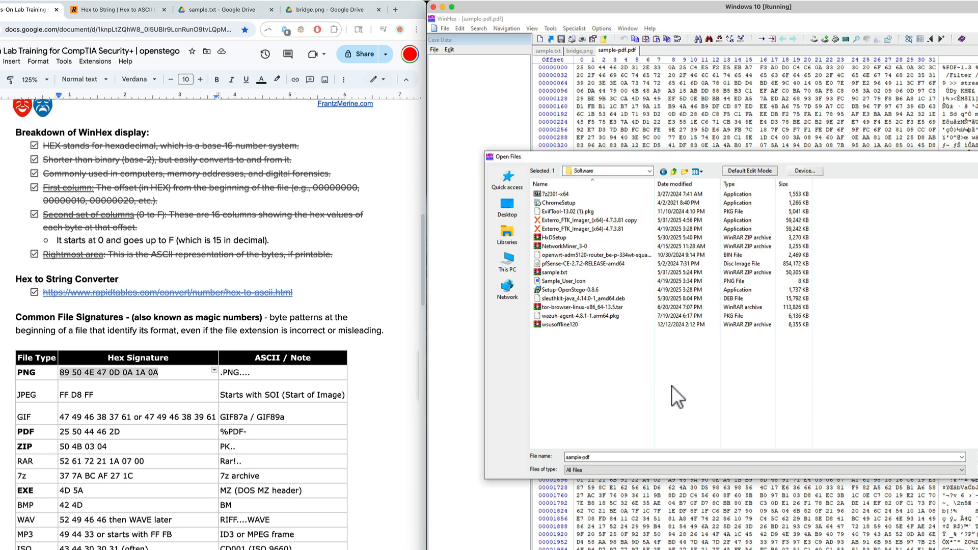
pyautogui.click(573, 322)
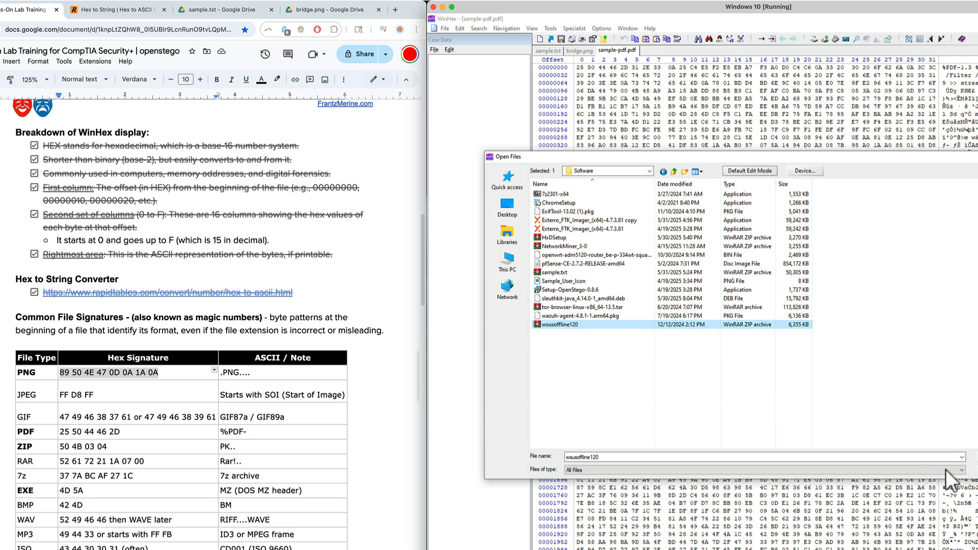
pyautogui.click(977, 458)
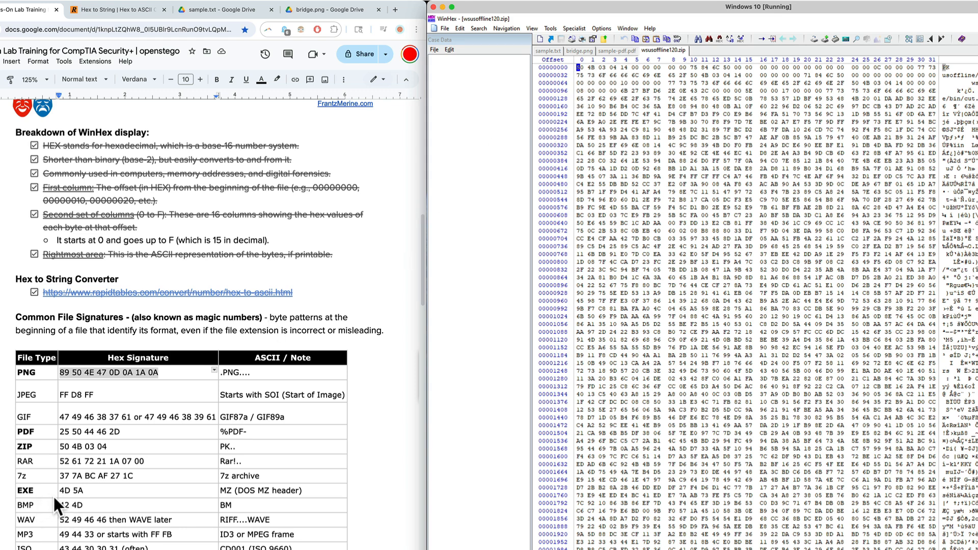
# Step: Open sample-wolf-in-disguise.exe from the Z: drive in WinHex
pyautogui.click(446, 29)
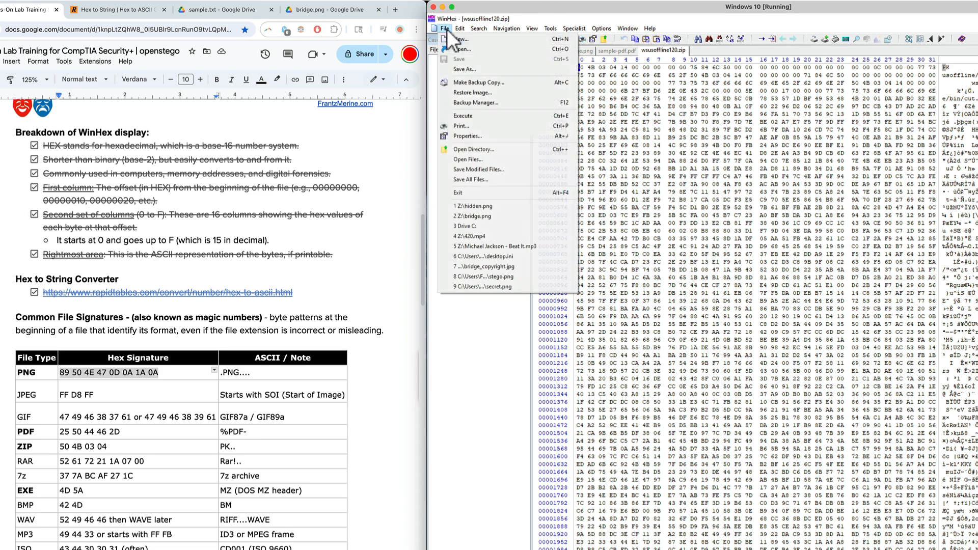
pyautogui.click(463, 49)
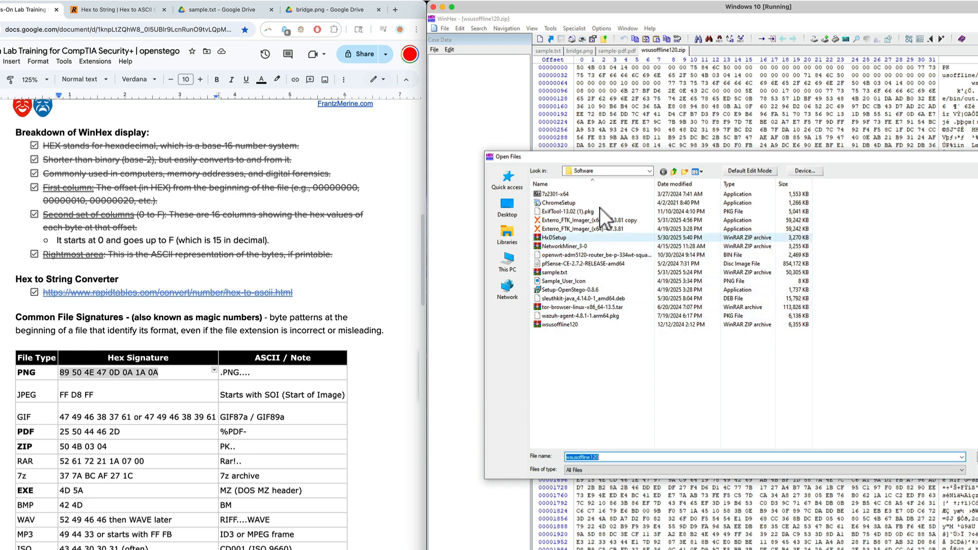
pyautogui.click(674, 172)
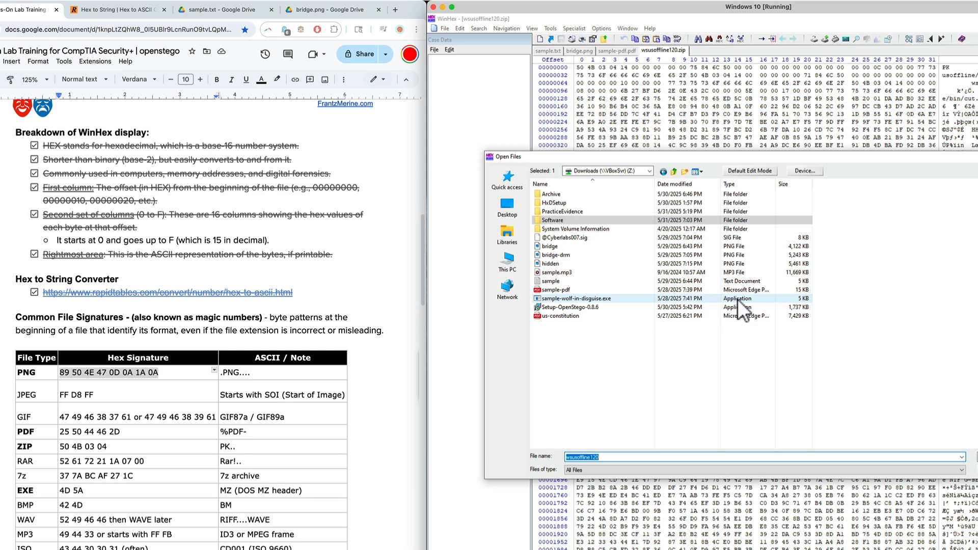
pyautogui.click(602, 299)
pyautogui.doubleClick(601, 300)
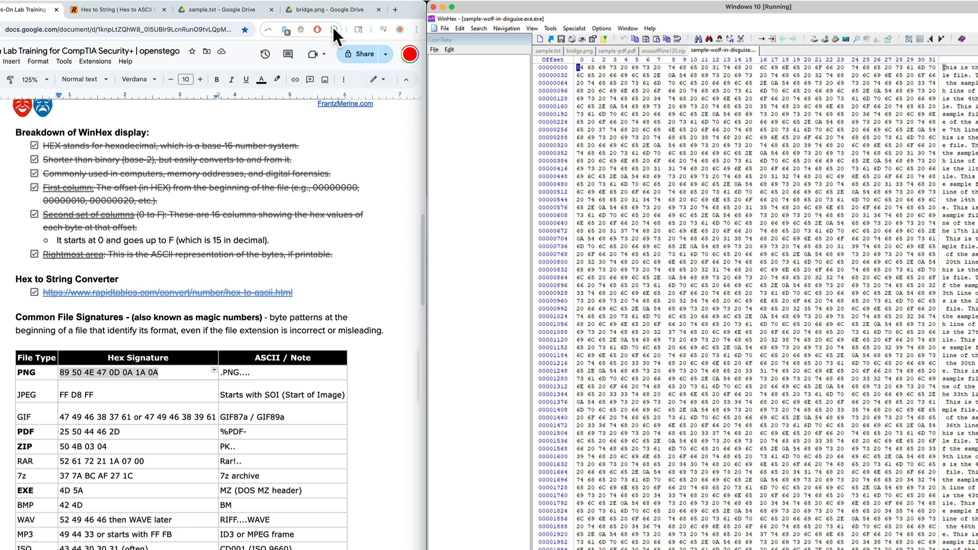
# Step: View the wolf illustration open in the browser, and return to the file signatures table in the lab document
pyautogui.click(329, 11)
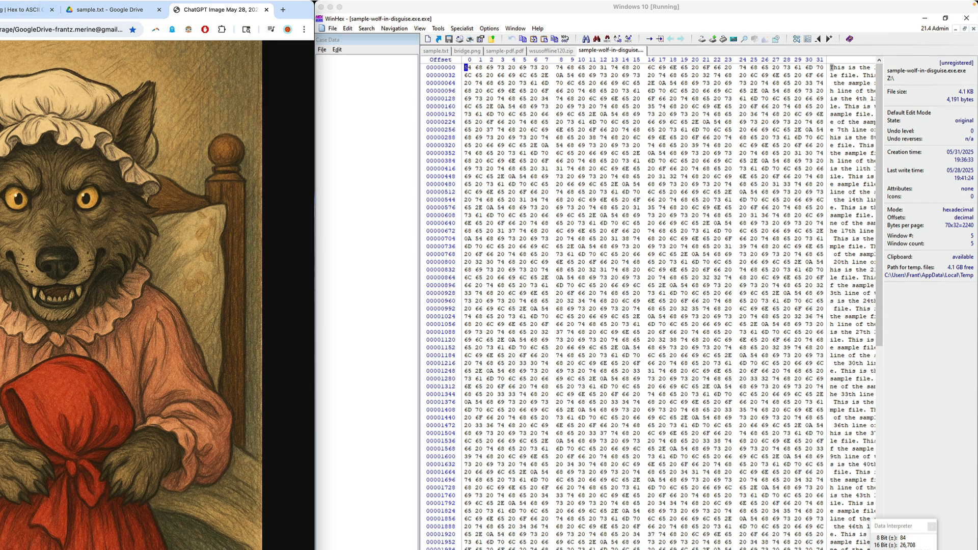
pyautogui.click(19, 10)
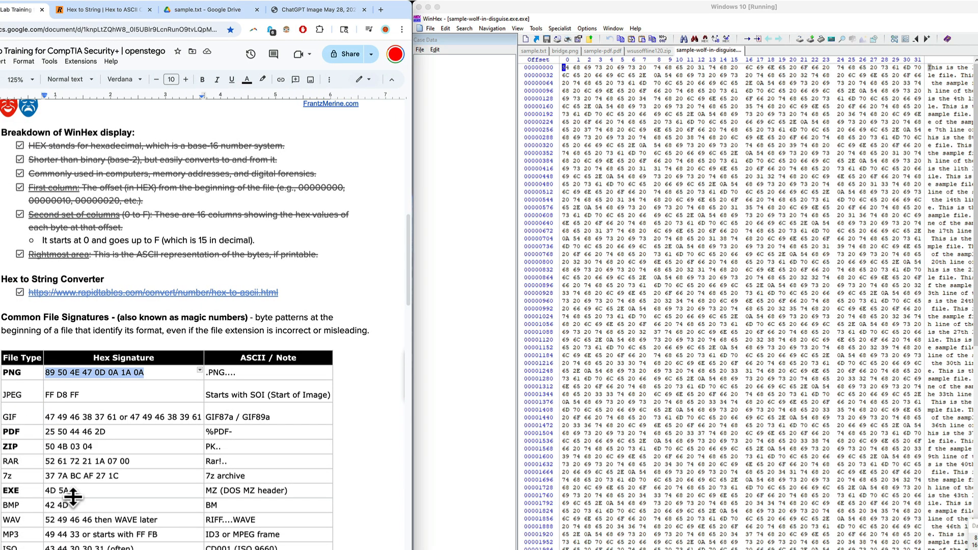
# Step: Open Setup-OpenStego-0.8.6 from the Z: drive in WinHex
pyautogui.click(467, 213)
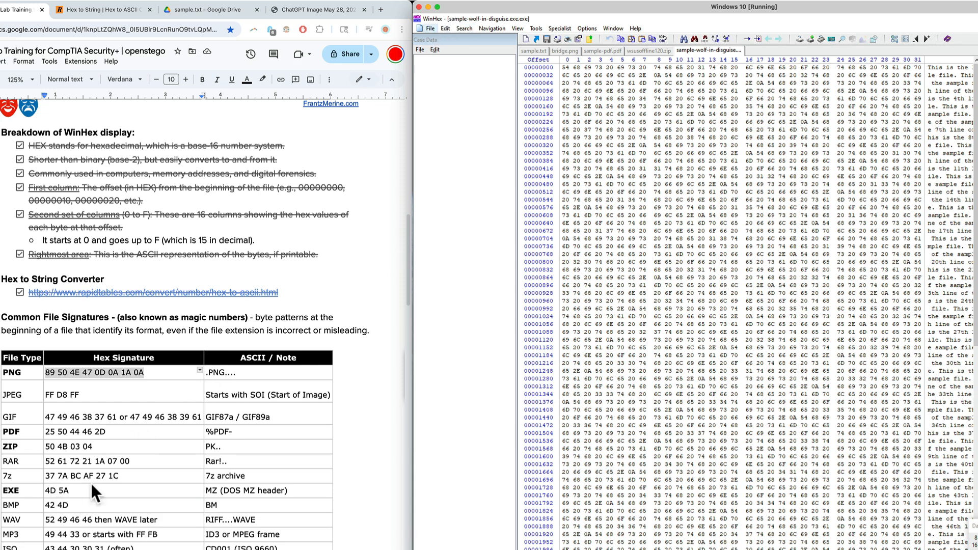
pyautogui.click(430, 29)
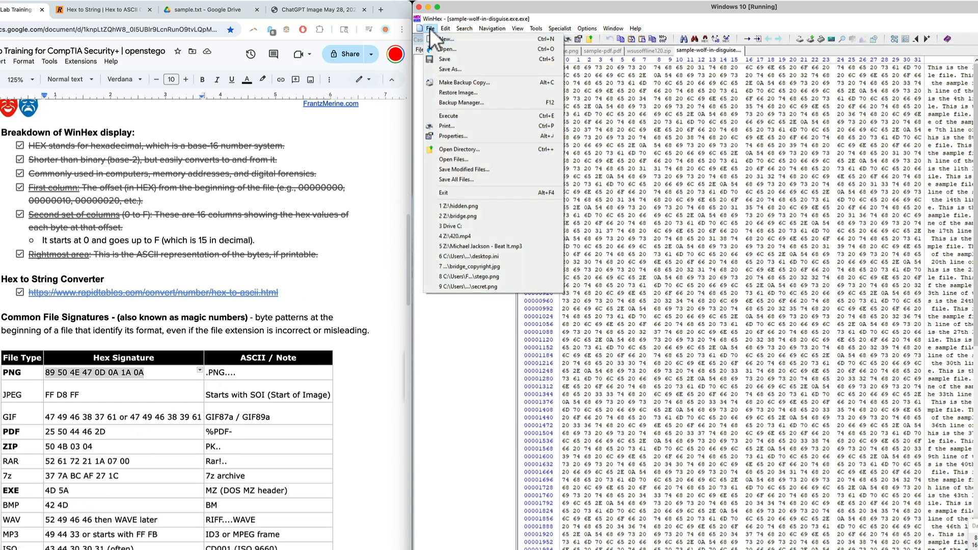
pyautogui.click(456, 50)
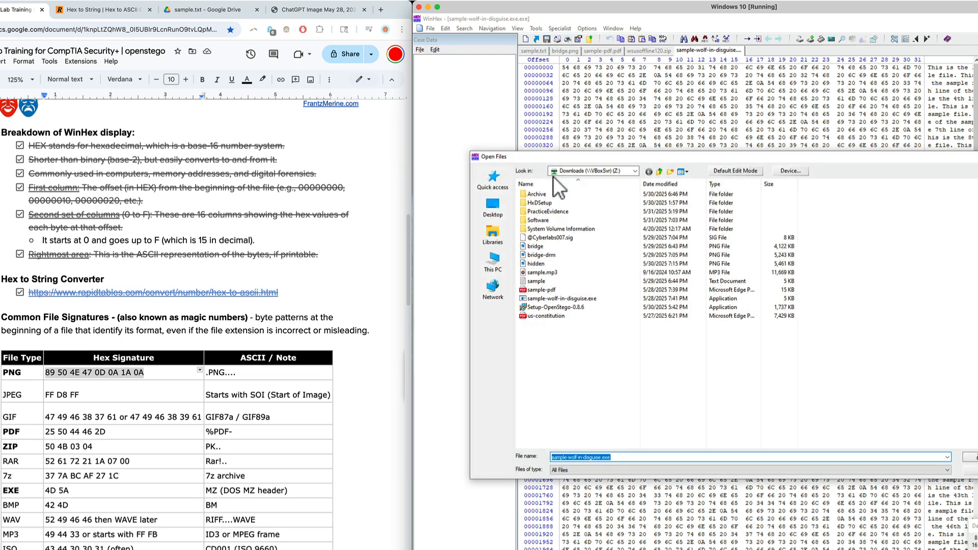
pyautogui.click(574, 308)
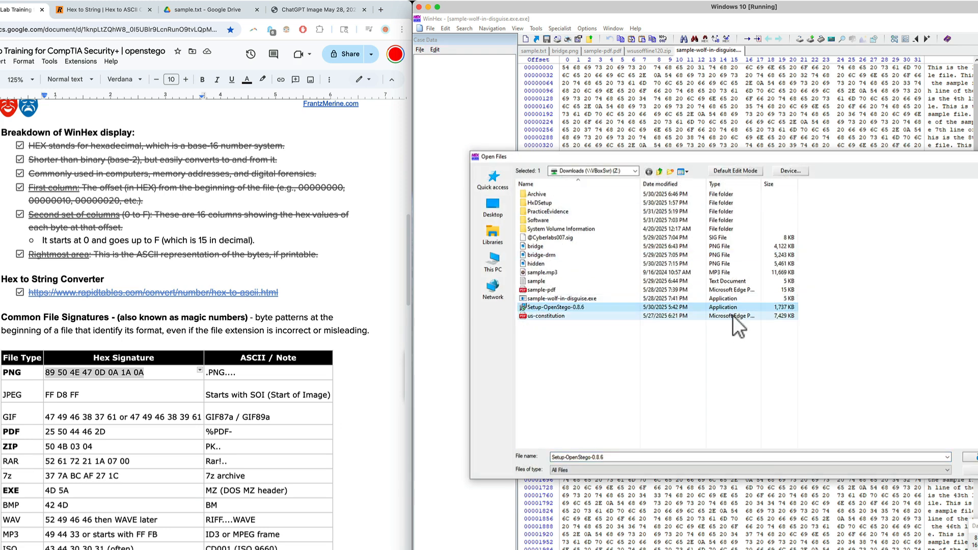
pyautogui.doubleClick(573, 307)
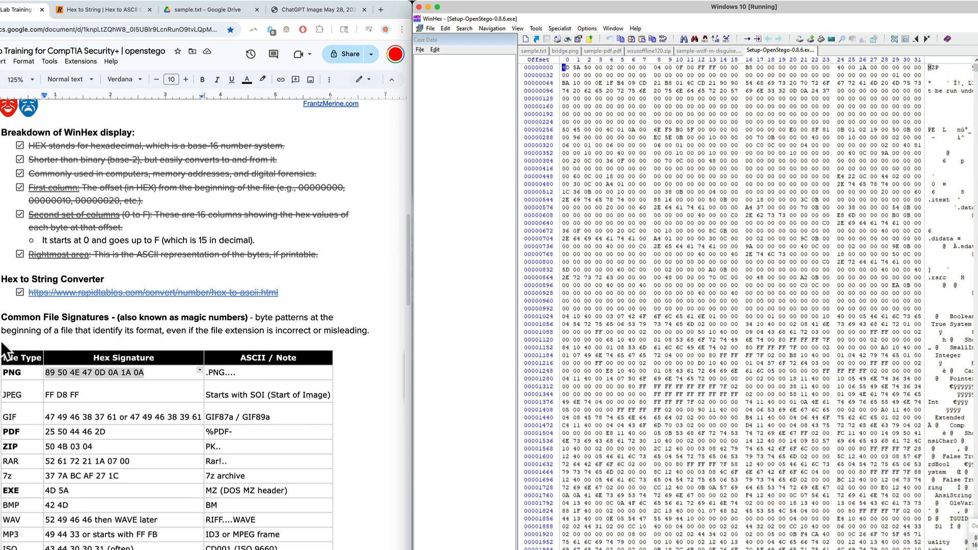
# Step: Review the lab document's remaining sections, from Examine File Properties to Clone or Compare Files
pyautogui.scroll(-3, 3, 347)
pyautogui.scroll(-4, 3, 349)
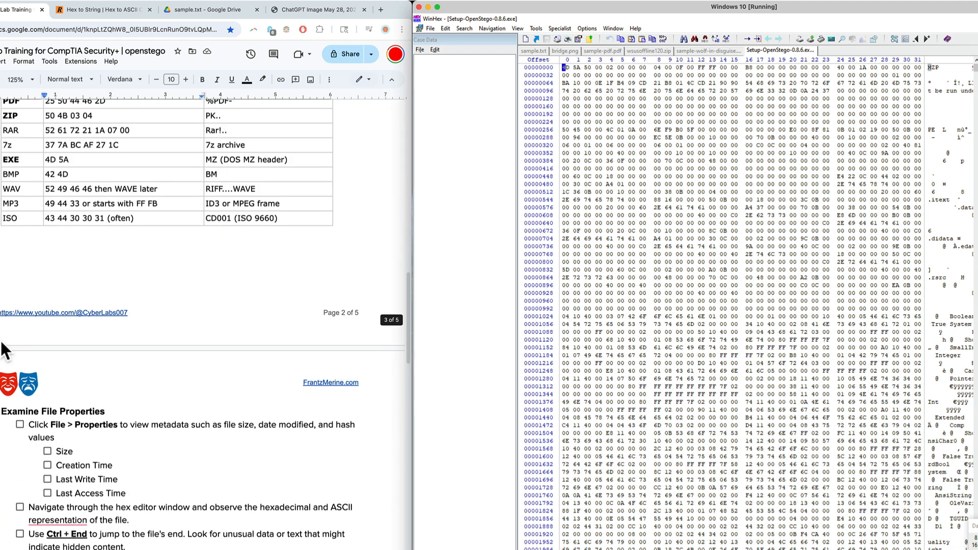
pyautogui.scroll(-1, 3, 349)
pyautogui.scroll(-2, 3, 351)
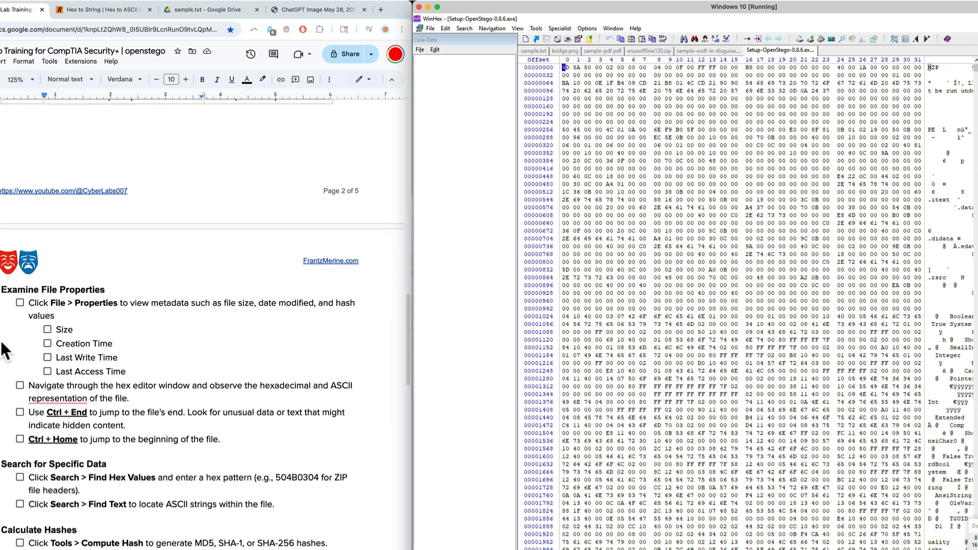
pyautogui.scroll(-1, 3, 351)
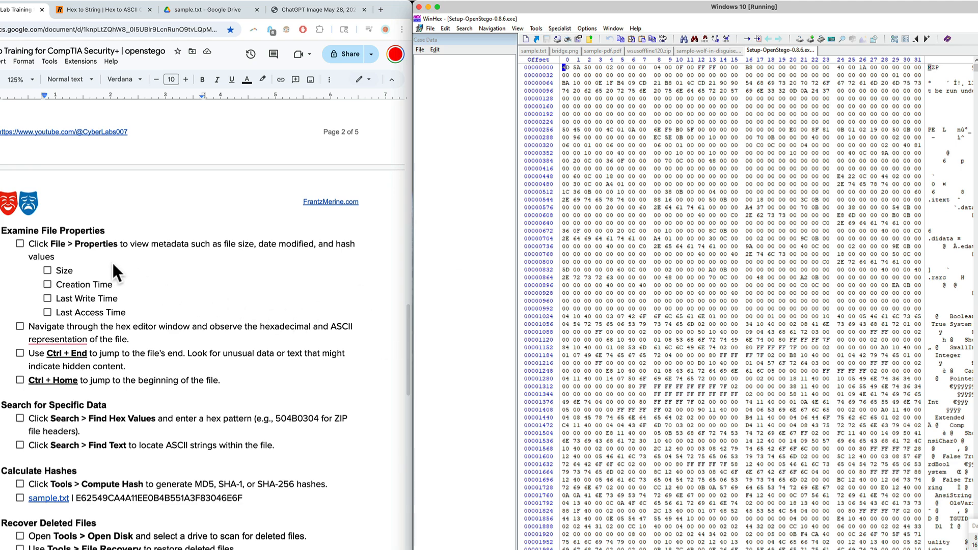
pyautogui.scroll(12, 115, 262)
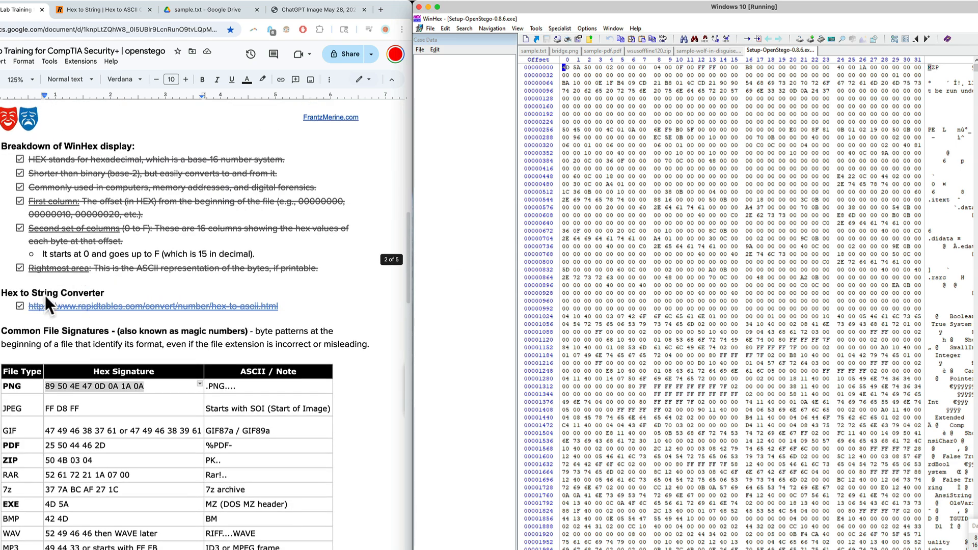
pyautogui.scroll(-12, 45, 295)
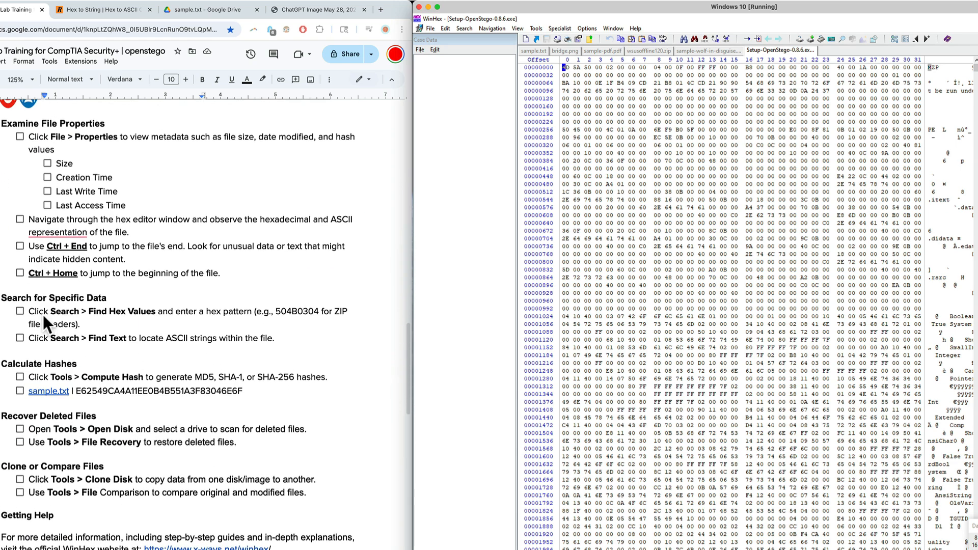
pyautogui.scroll(1, 43, 313)
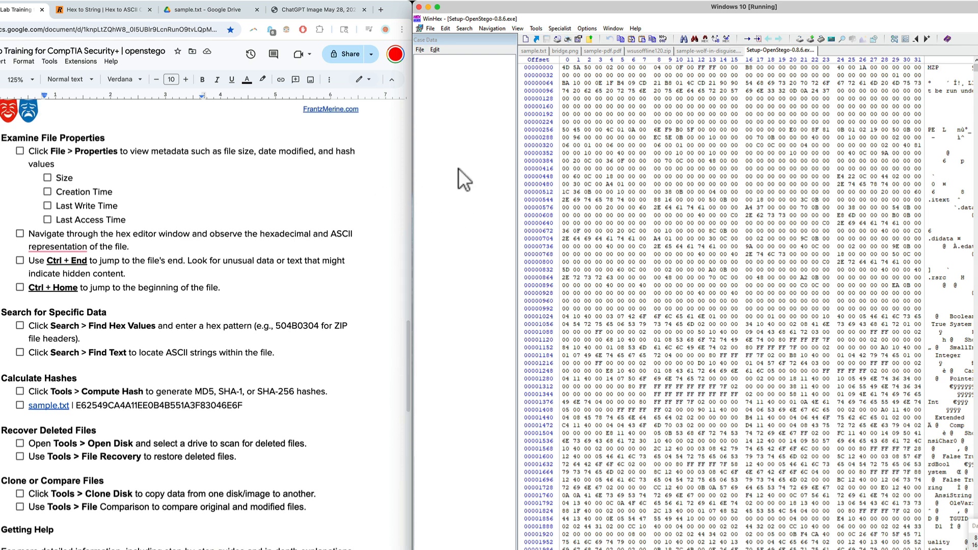
# Step: Show the file properties of Setup-OpenStego-0.8.6.exe and check off the checklist's File > Properties item with Size, Creation Time, Last Write Time and Last Access Time
pyautogui.click(431, 28)
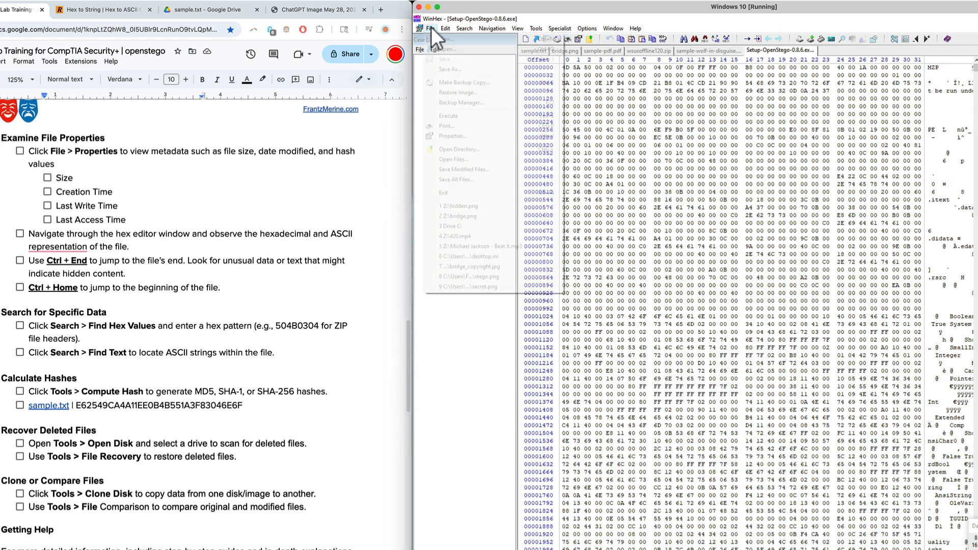
pyautogui.click(466, 137)
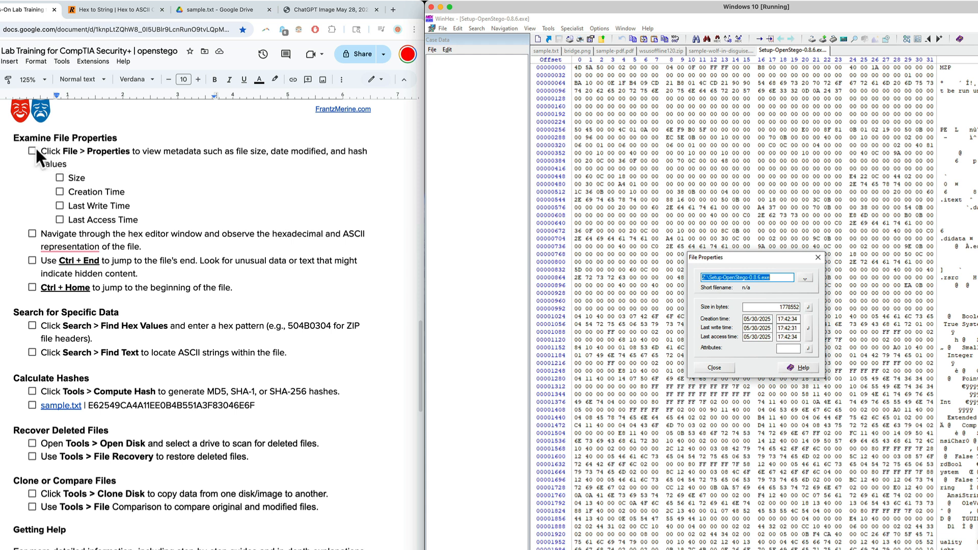
pyautogui.click(33, 148)
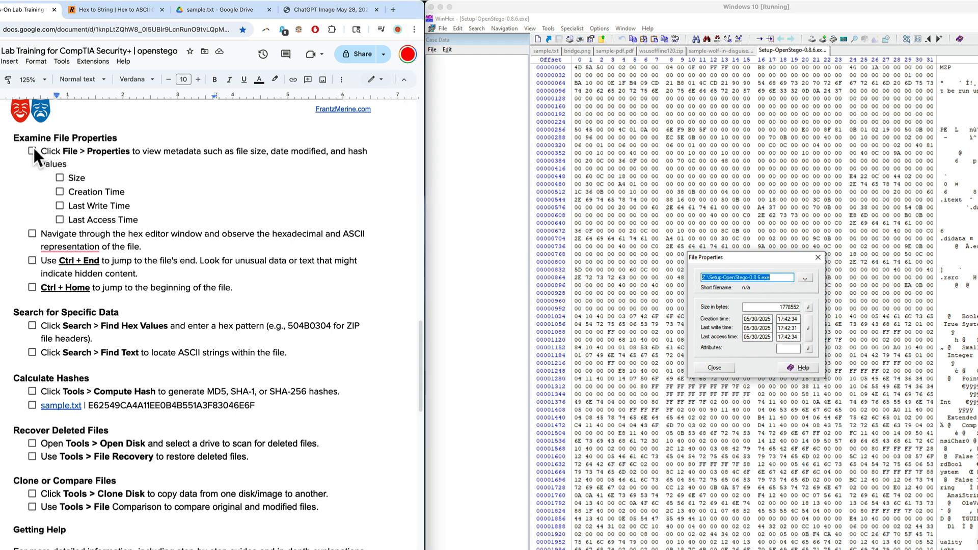
pyautogui.click(60, 178)
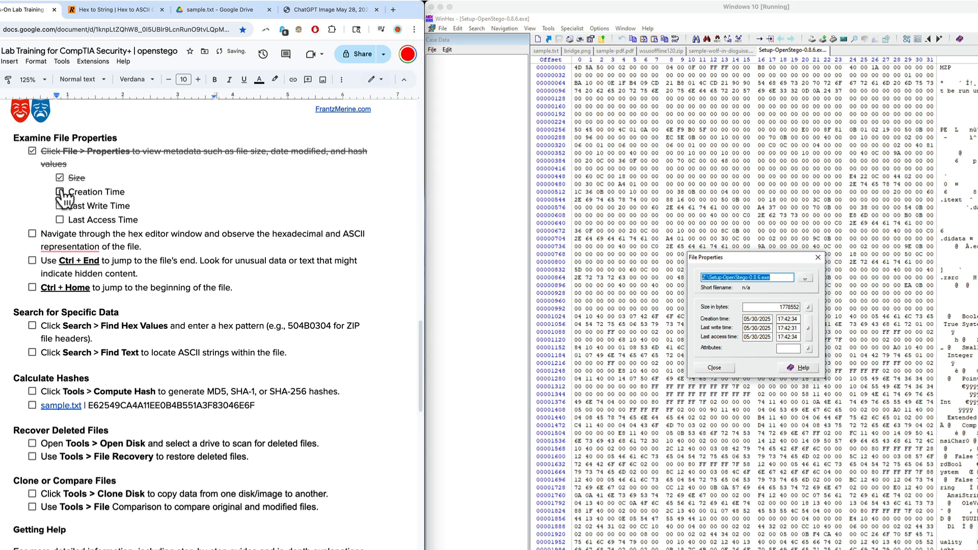
pyautogui.click(60, 192)
pyautogui.click(59, 206)
pyautogui.click(59, 220)
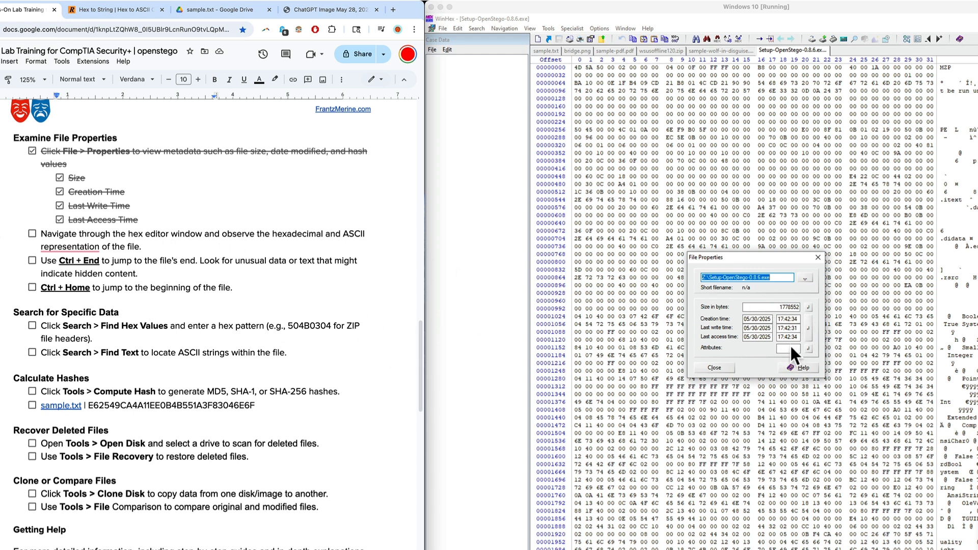
pyautogui.click(723, 369)
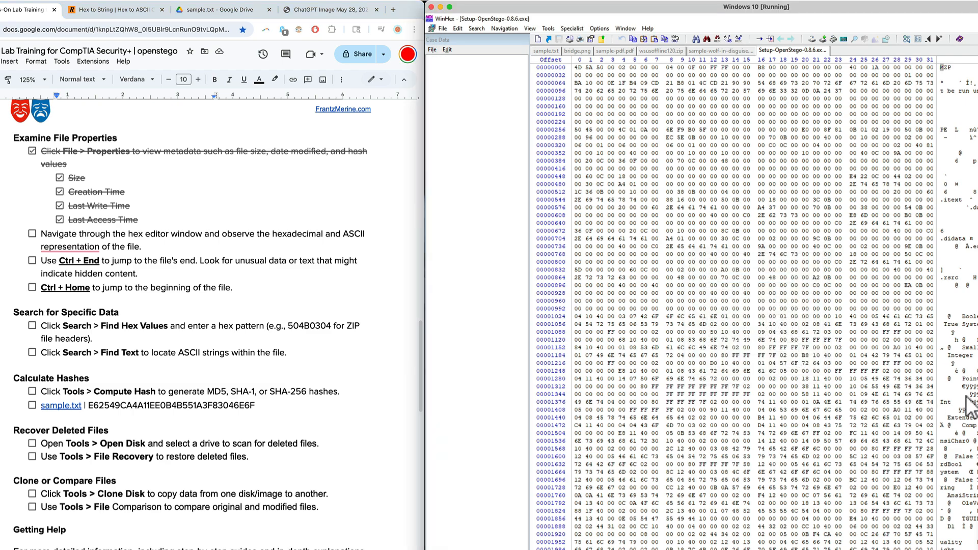
# Step: Browse the hex data of Setup-OpenStego-0.8.6.exe and jump to the end of the file
pyautogui.scroll(-3, 786, 322)
pyautogui.scroll(-20, 730, 206)
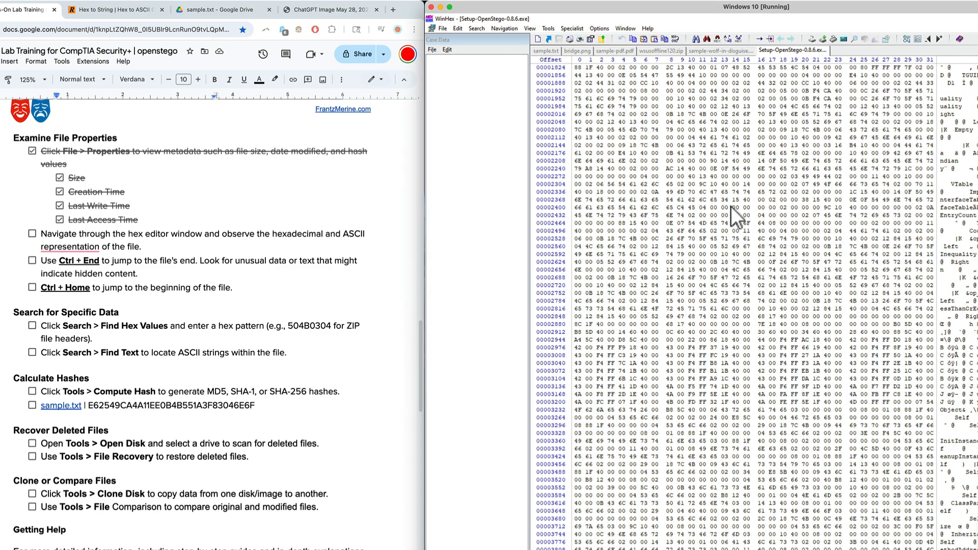
pyautogui.scroll(-20, 731, 205)
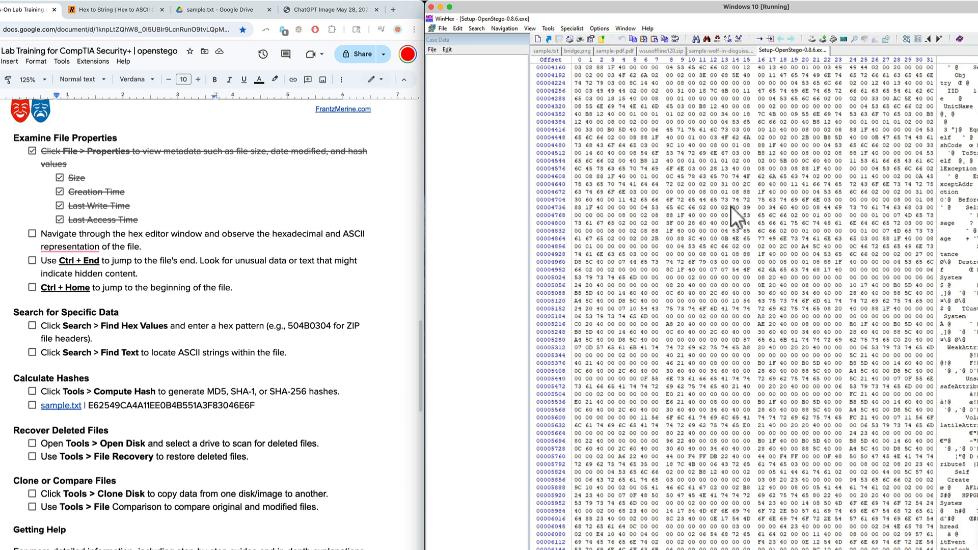
pyautogui.scroll(-15, 730, 206)
pyautogui.hotkey('ctrl', 'End')
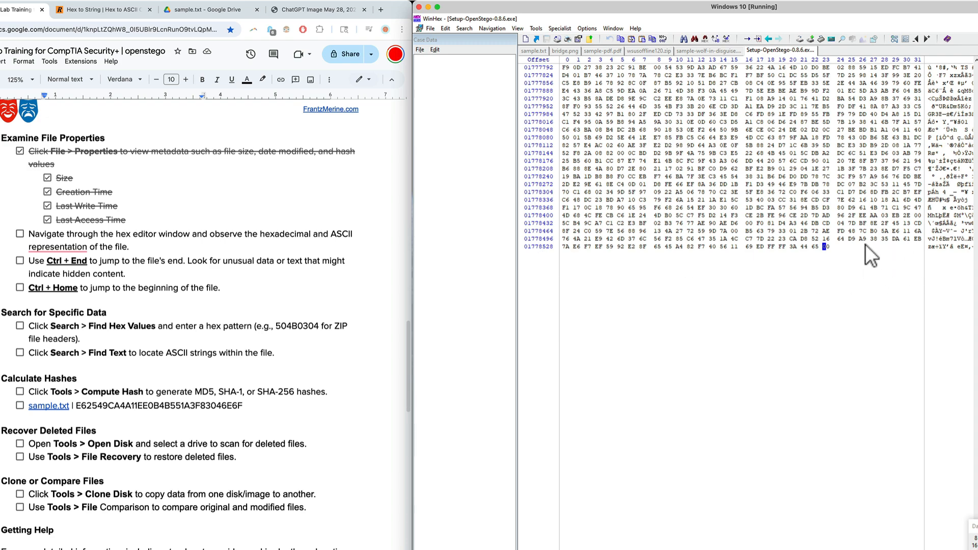
# Step: Examine the hex and ASCII data toward the end of Setup-OpenStego-0.8.6.exe for hidden content, and switch to the open sample.txt file
pyautogui.scroll(10, 915, 251)
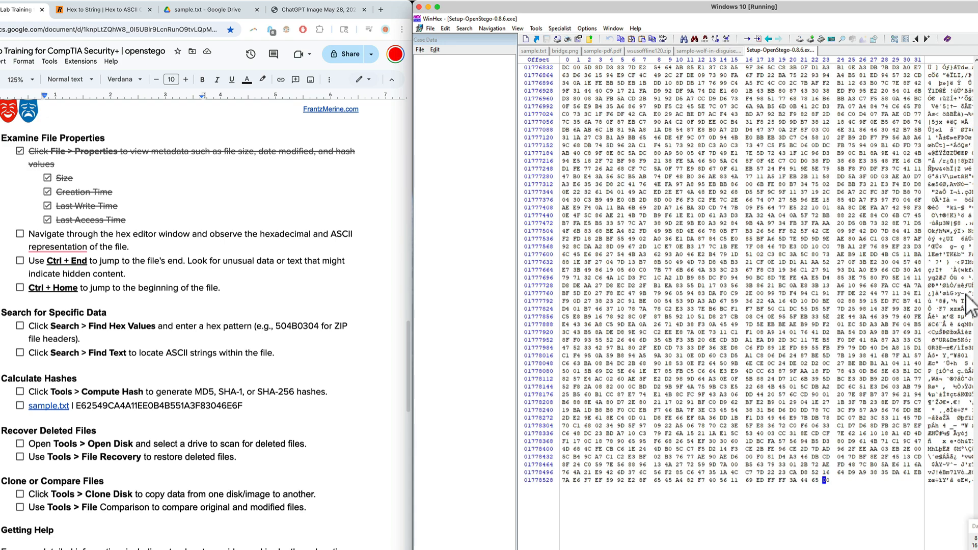
pyautogui.scroll(17, 964, 304)
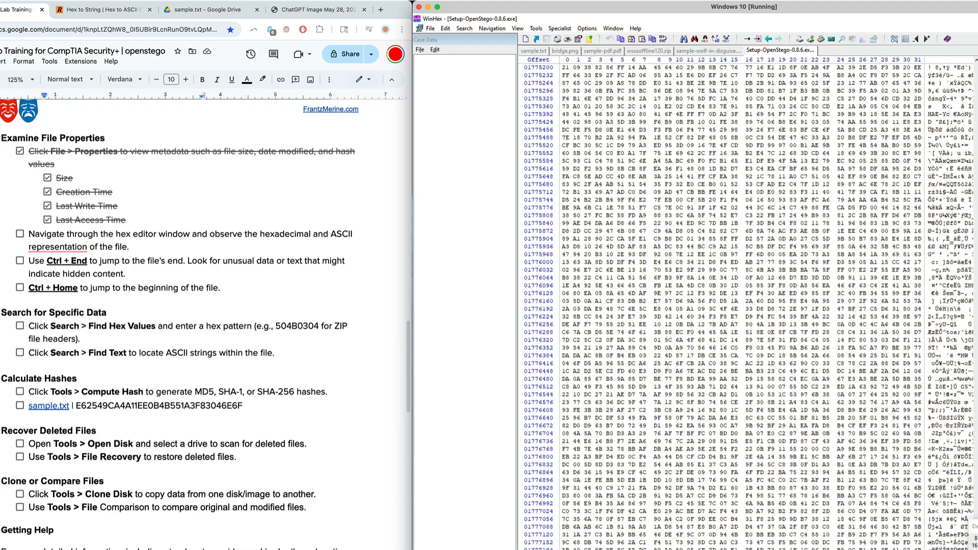
pyautogui.hscroll(3, 919, 492)
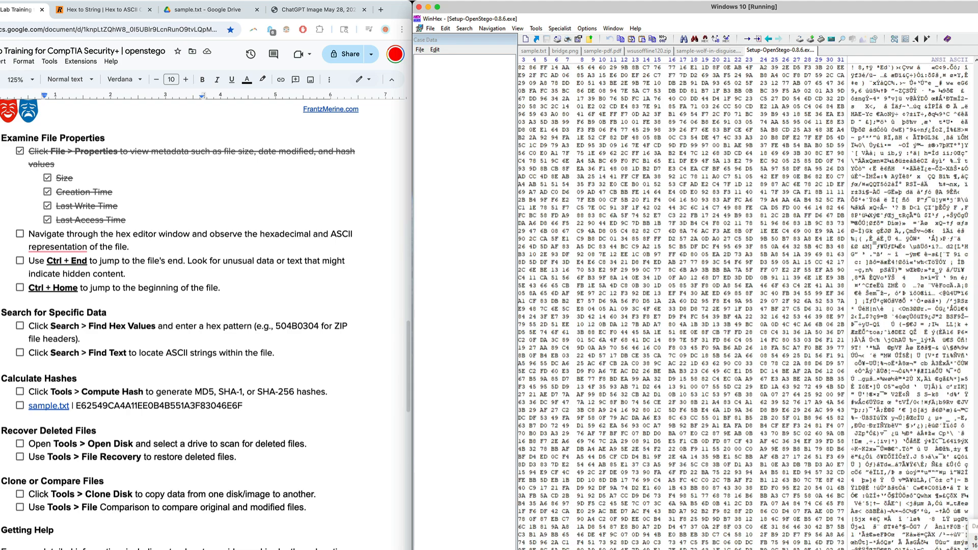
pyautogui.scroll(4, 912, 359)
pyautogui.scroll(-20, 907, 258)
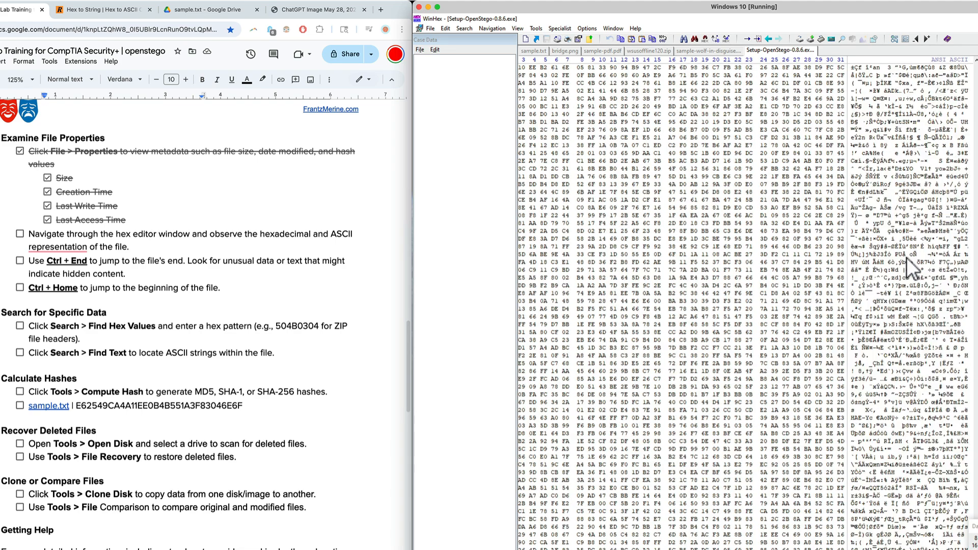
pyautogui.scroll(-20, 906, 258)
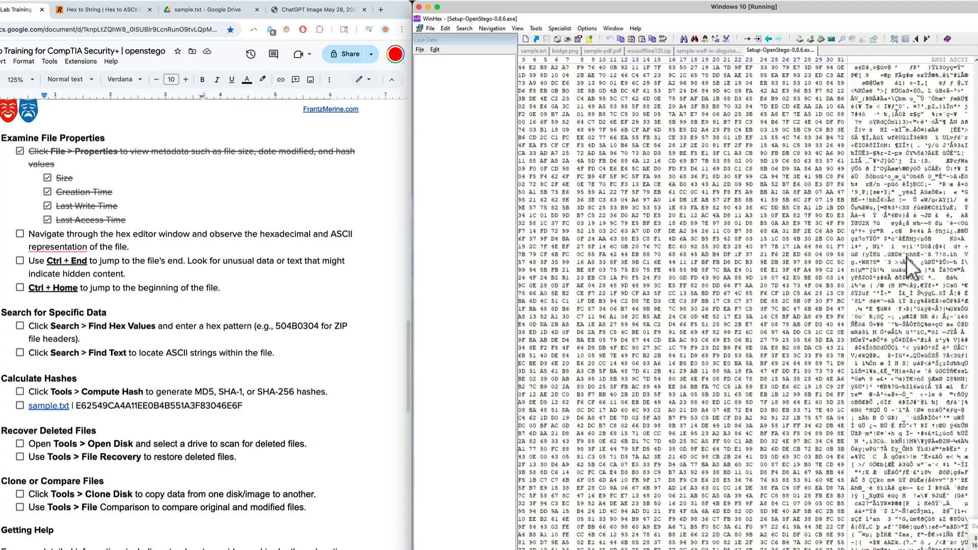
pyautogui.scroll(11, 907, 258)
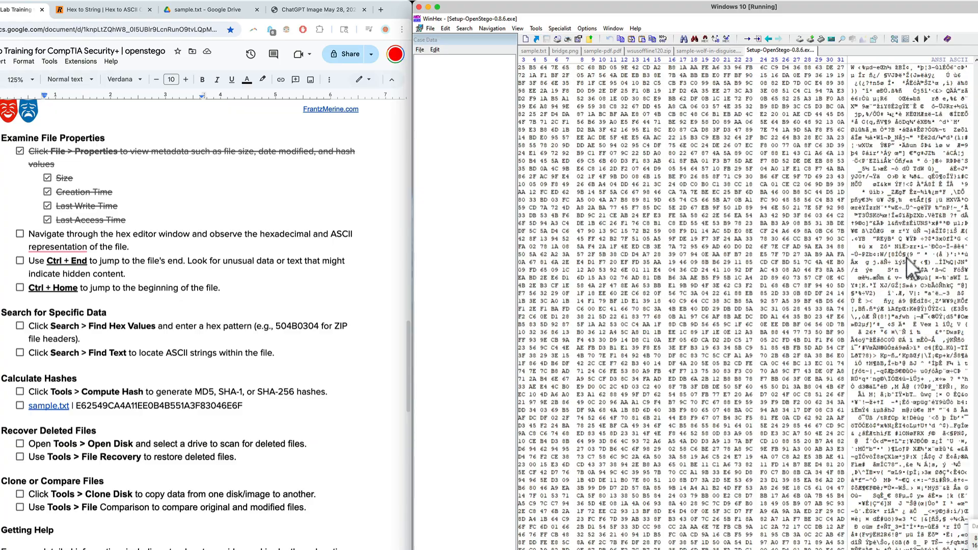
pyautogui.scroll(10, 907, 258)
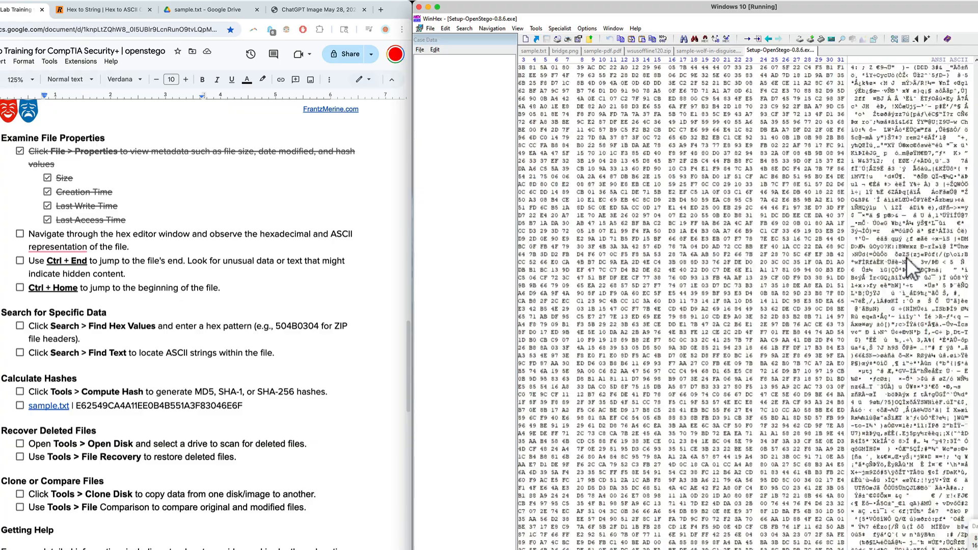
pyautogui.scroll(10, 904, 260)
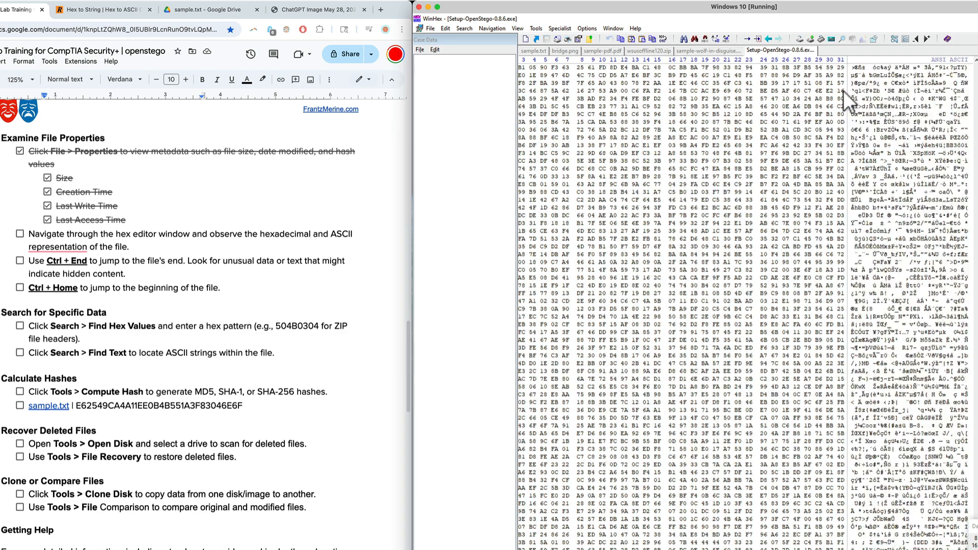
pyautogui.click(543, 51)
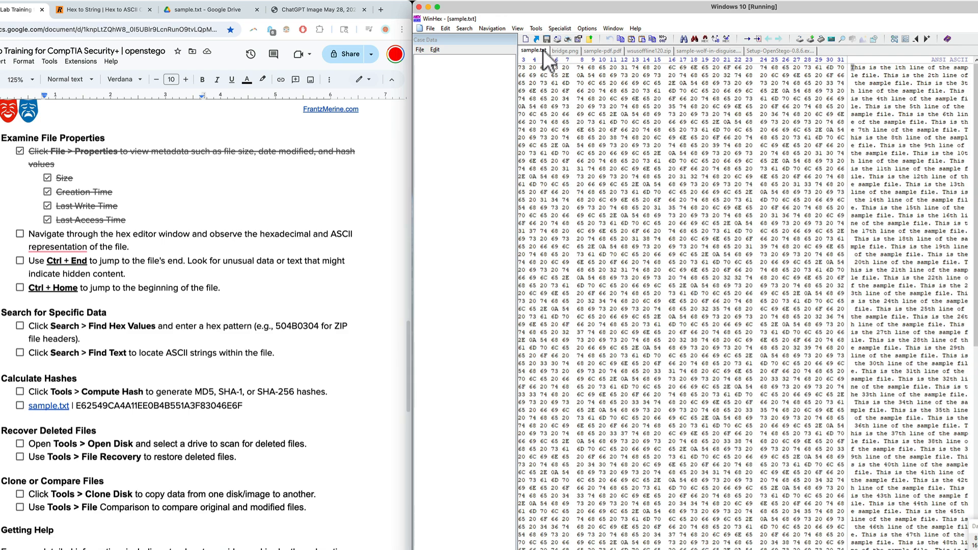
# Step: Examine the hex and ASCII data of sample.txt through to the end of the file, and jump back to its beginning
pyautogui.scroll(-1, 915, 309)
pyautogui.scroll(-20, 915, 309)
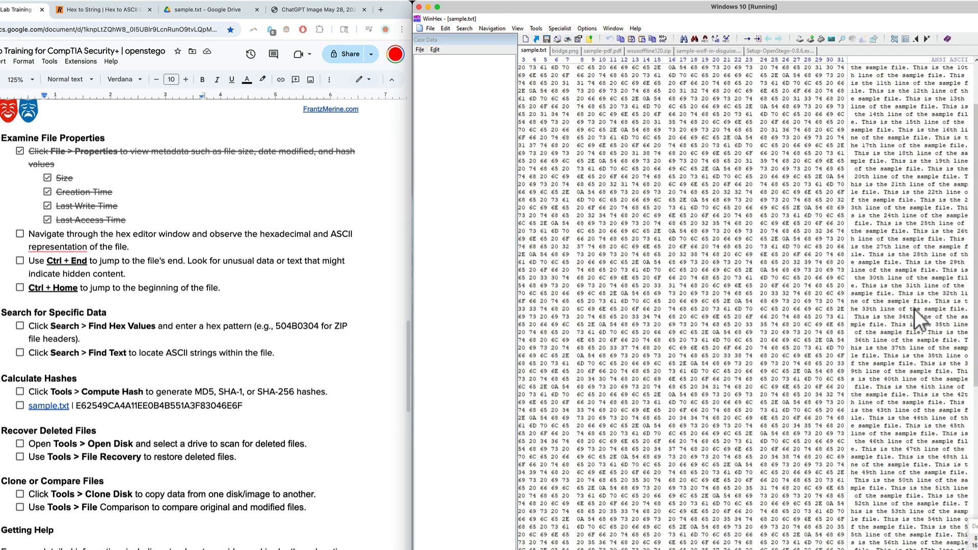
pyautogui.scroll(-2, 915, 309)
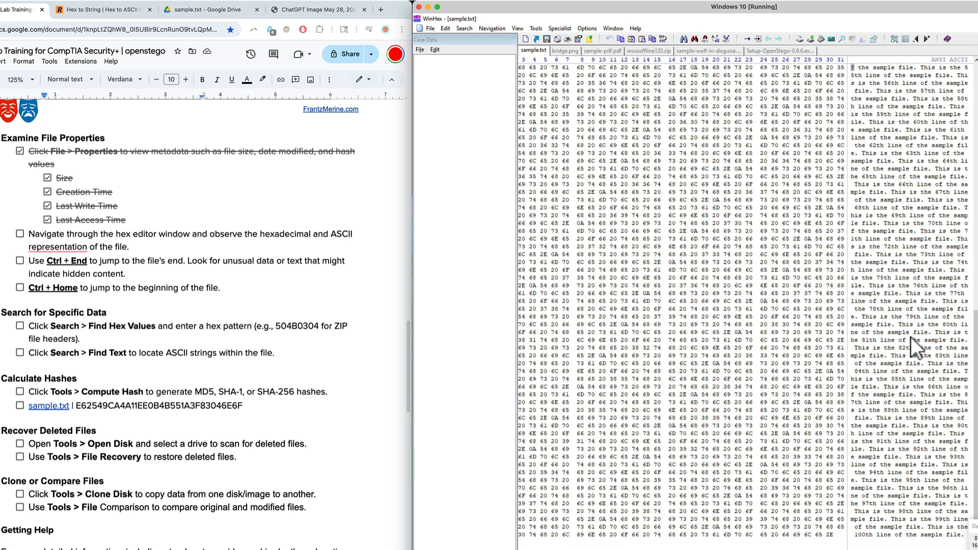
pyautogui.hotkey('ctrl', 'End')
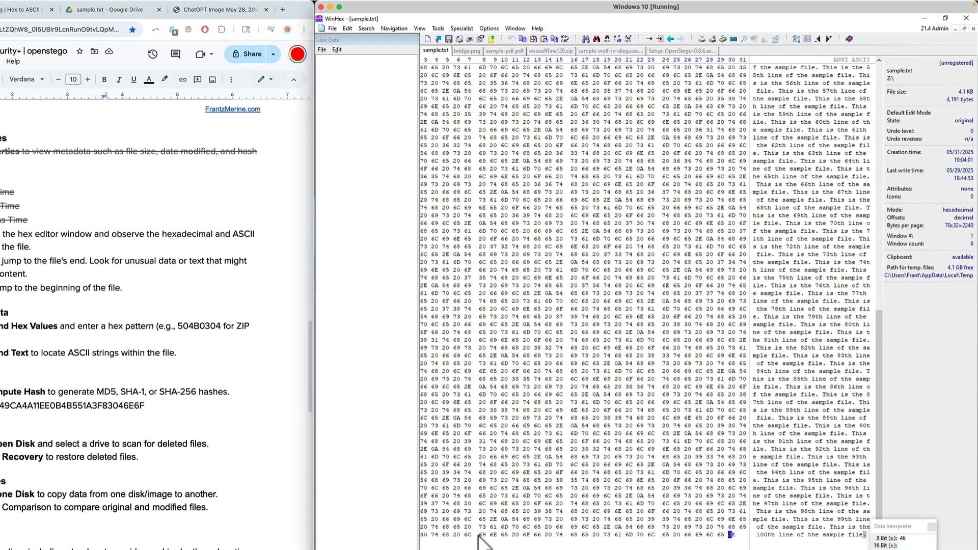
pyautogui.moveTo(477, 549); pyautogui.dragTo(412, 549)
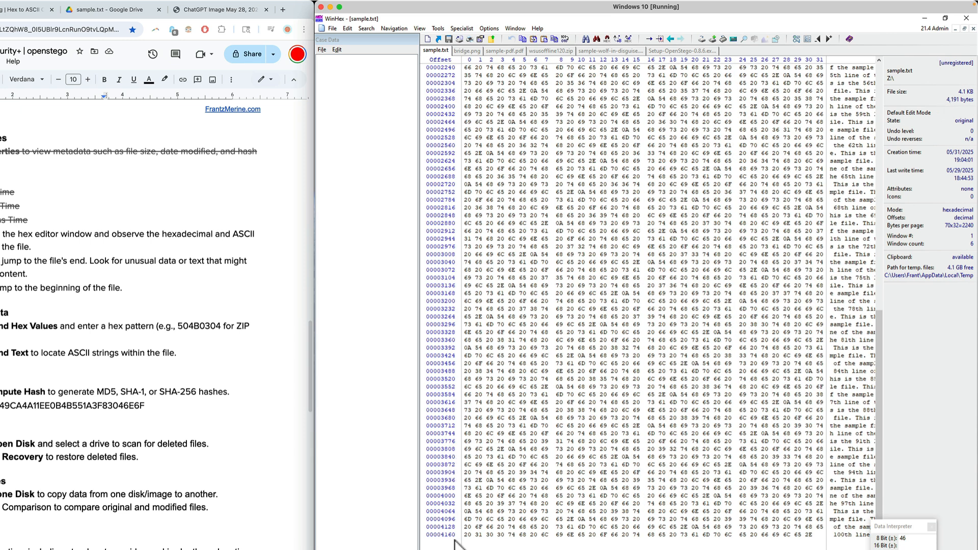
pyautogui.hotkey('ctrl', 'Home')
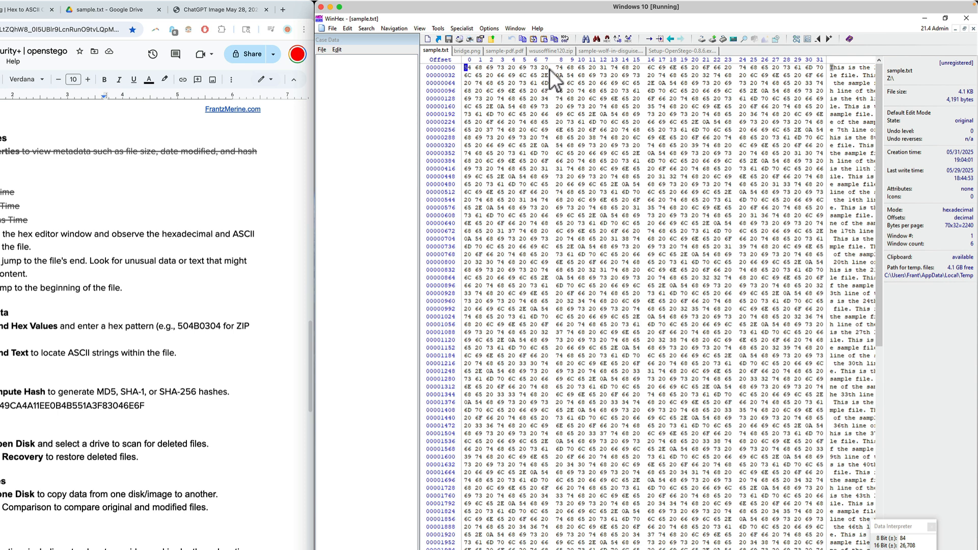
# Step: Select the first eight bytes of sample.txt and copy the block as hex values
pyautogui.moveTo(550, 69); pyautogui.dragTo(467, 69)
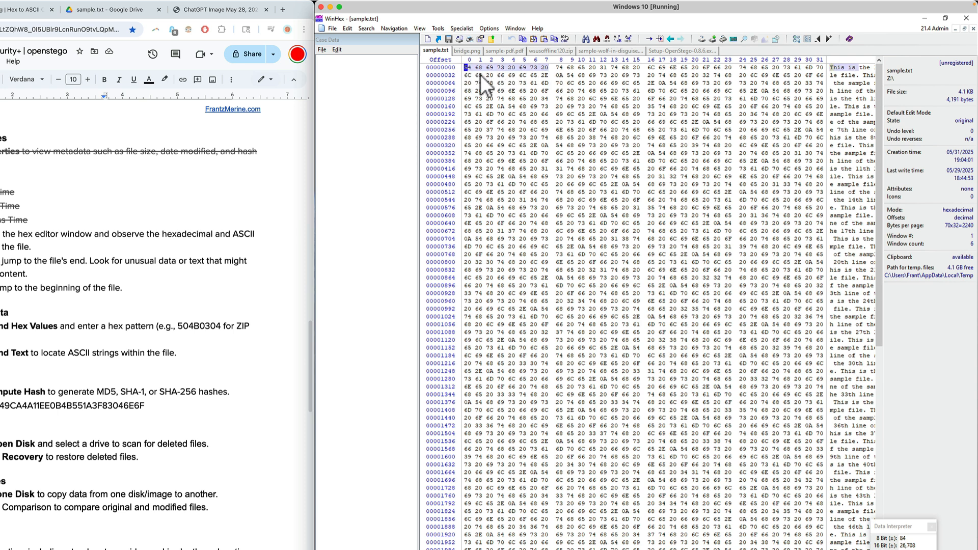
pyautogui.rightClick(524, 70)
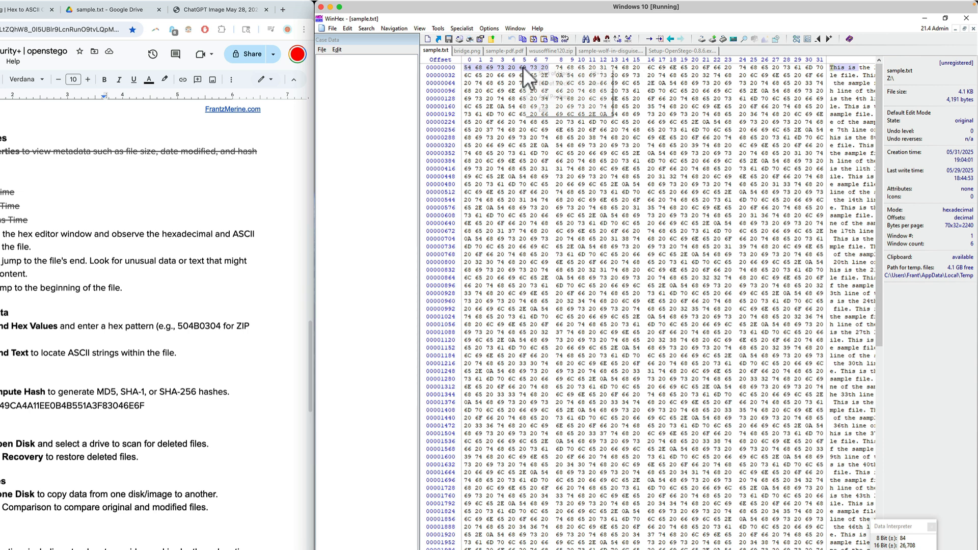
pyautogui.click(346, 29)
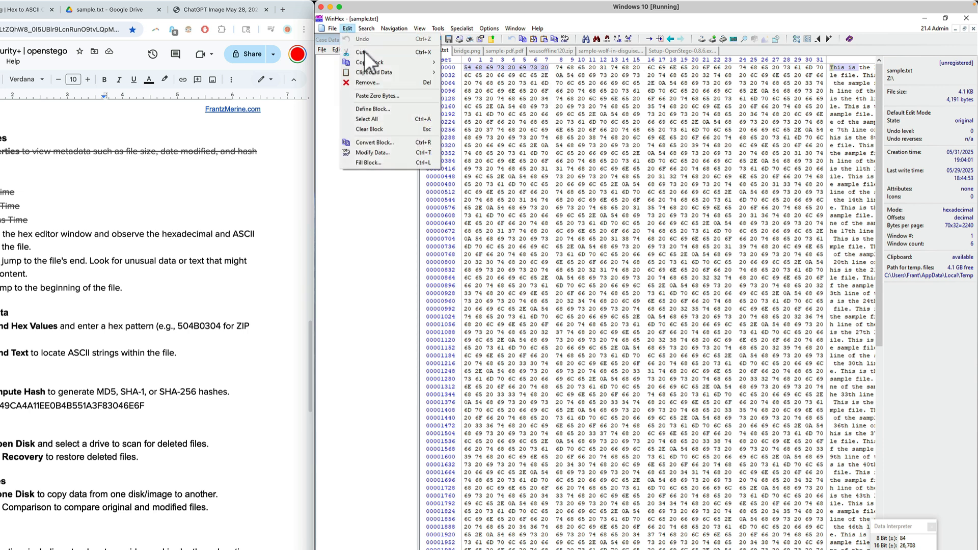
pyautogui.moveTo(371, 62)
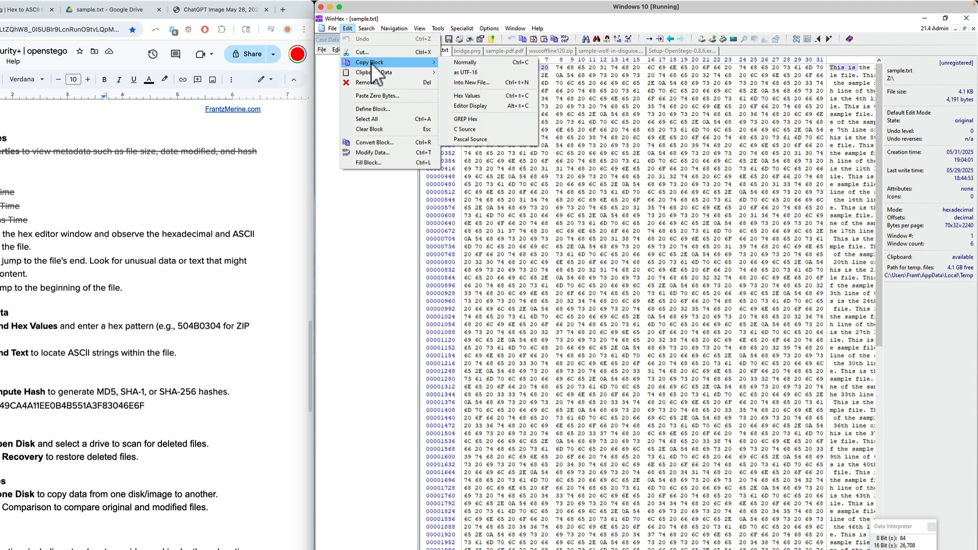
pyautogui.click(480, 96)
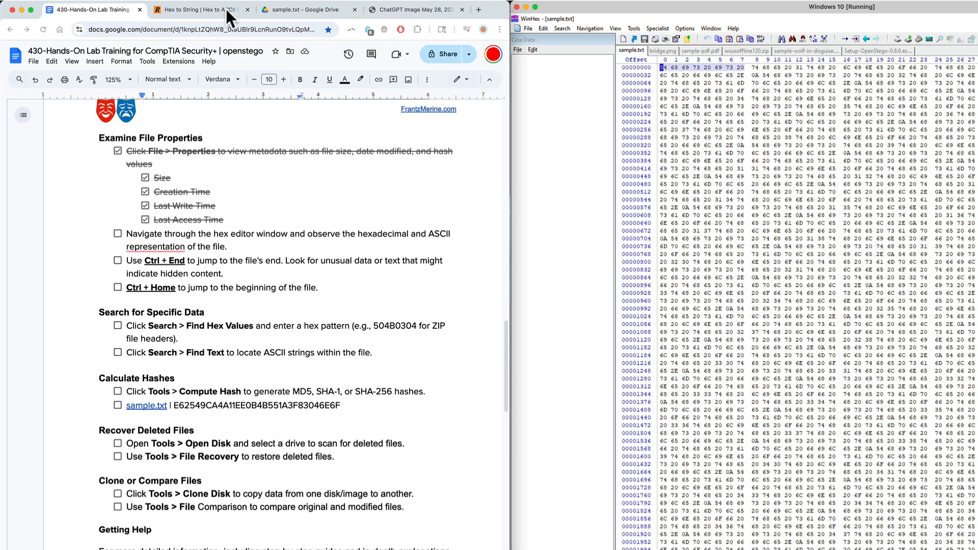
# Step: Switch to the RapidTables Hex to String converter, replace its input with the copied hex values and convert them to ASCII text
pyautogui.click(30, 8)
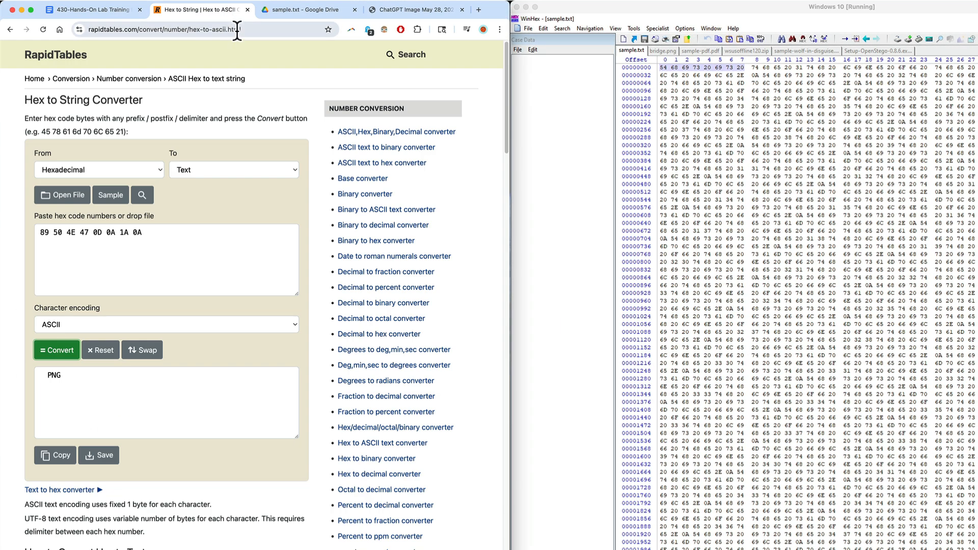
pyautogui.tripleClick(89, 240)
pyautogui.press('super+v')
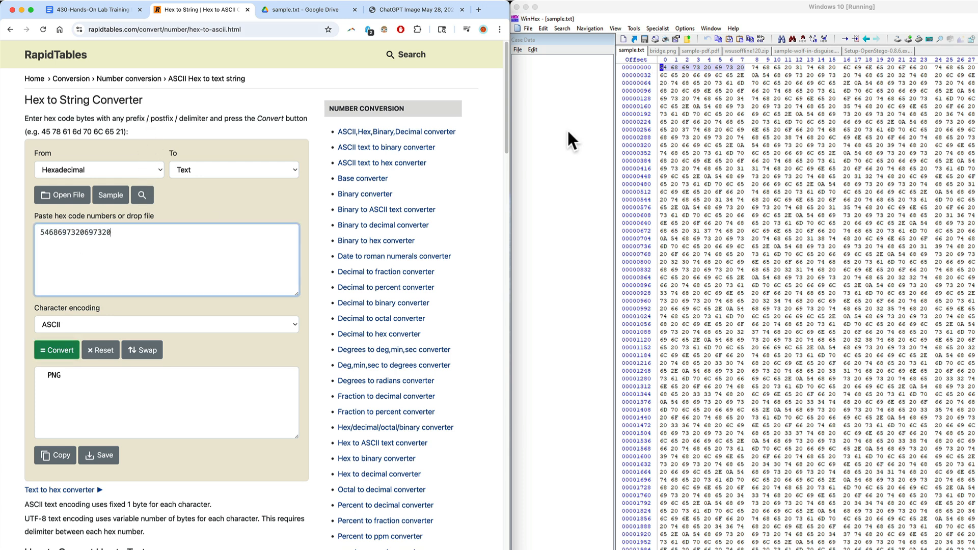
pyautogui.click(60, 347)
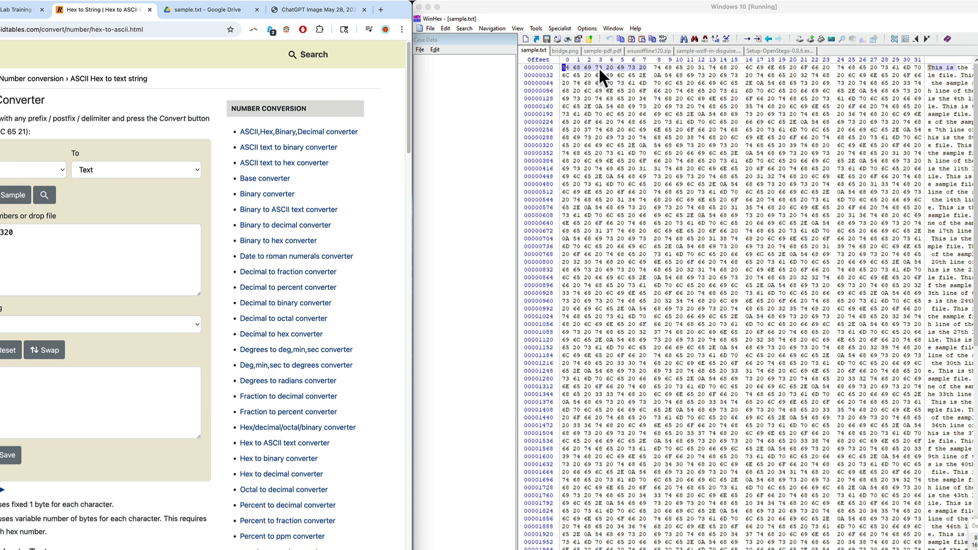
# Step: Return to the lab document and check off the hex editor navigation, Ctrl + End and Ctrl + Home items
pyautogui.click(14, 15)
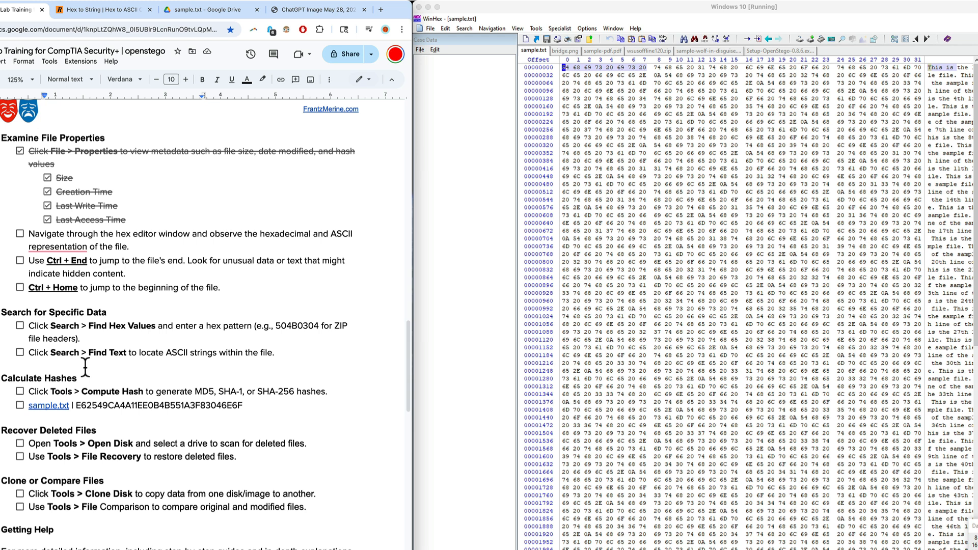
pyautogui.click(20, 235)
pyautogui.click(20, 261)
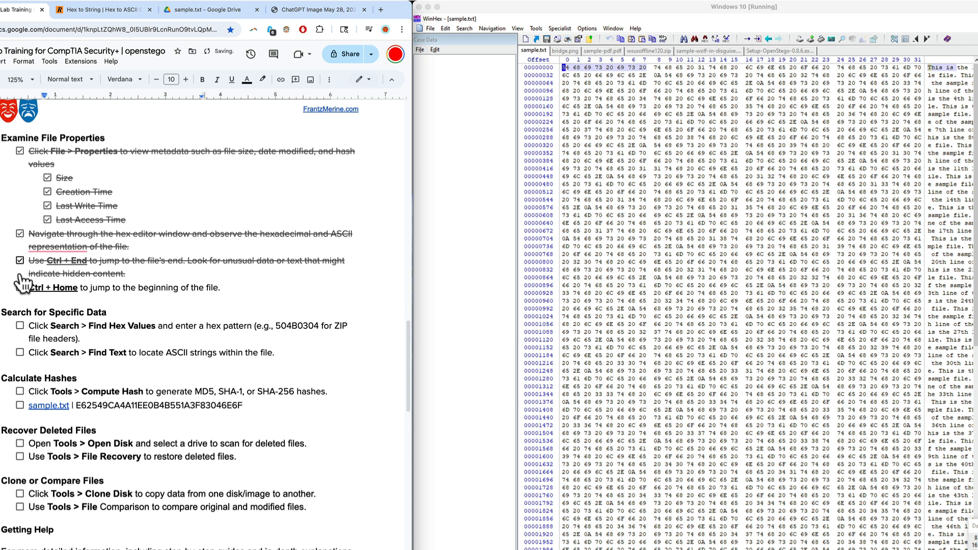
pyautogui.click(20, 288)
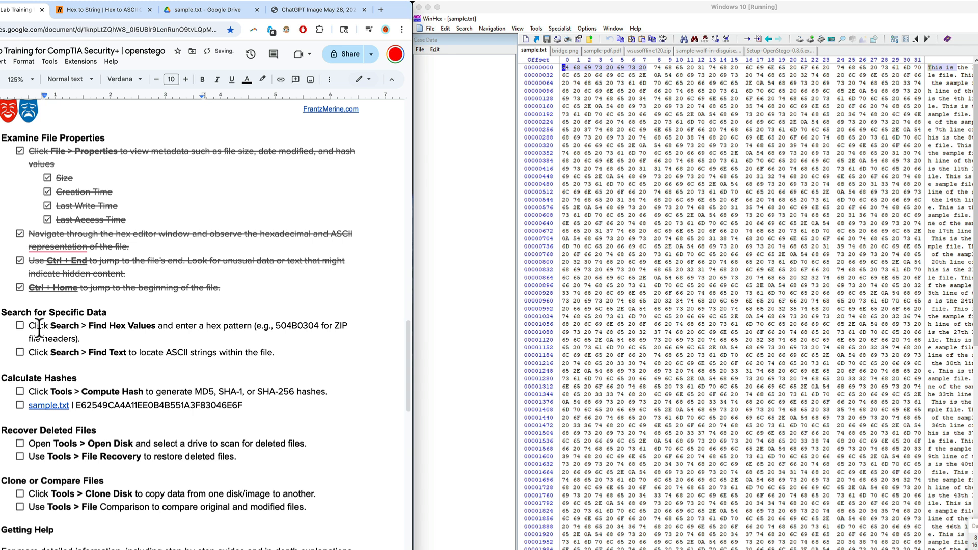
# Step: Highlight the ZIP header pattern 504B0304 in the lab's Search for Specific Data section, and browse the open wsusoffline120.zip file
pyautogui.scroll(-3, 46, 334)
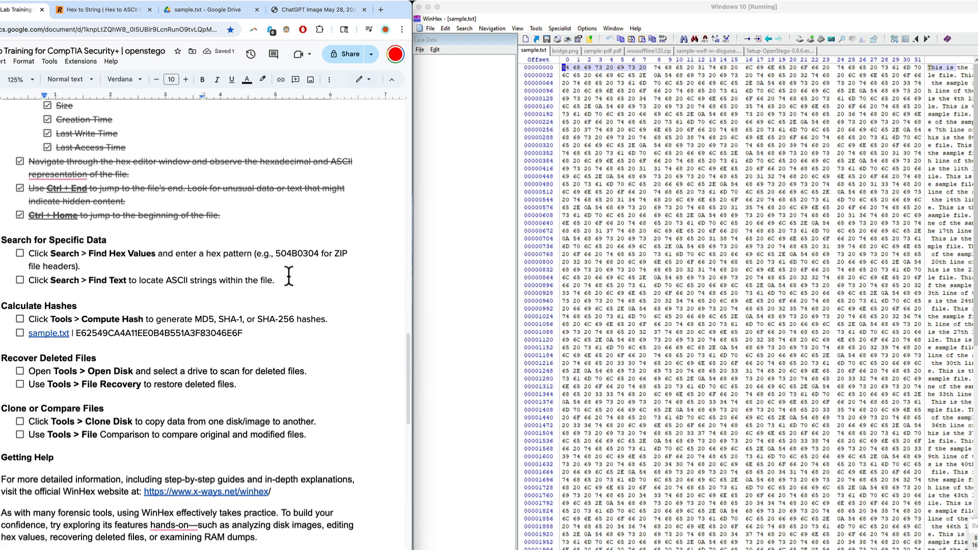
pyautogui.moveTo(318, 253); pyautogui.dragTo(277, 256)
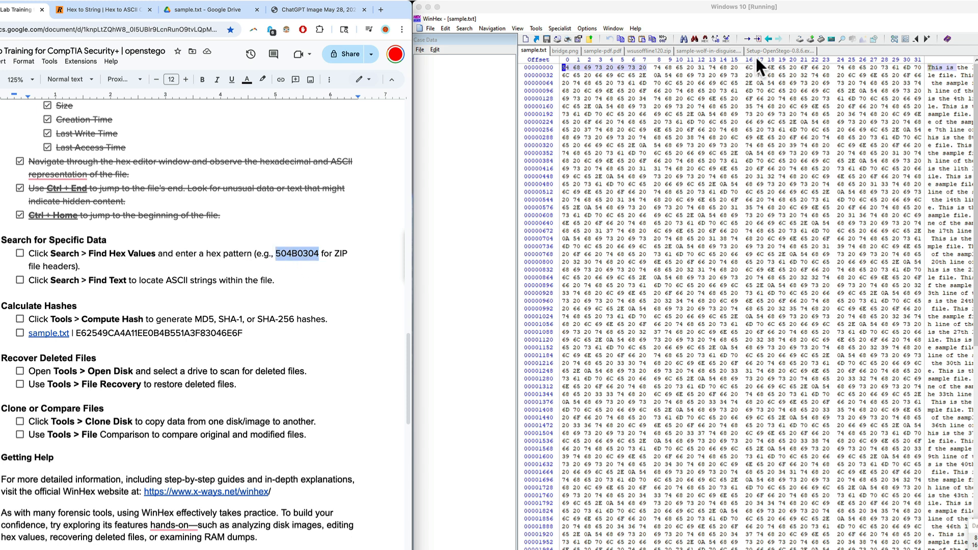
pyautogui.click(656, 49)
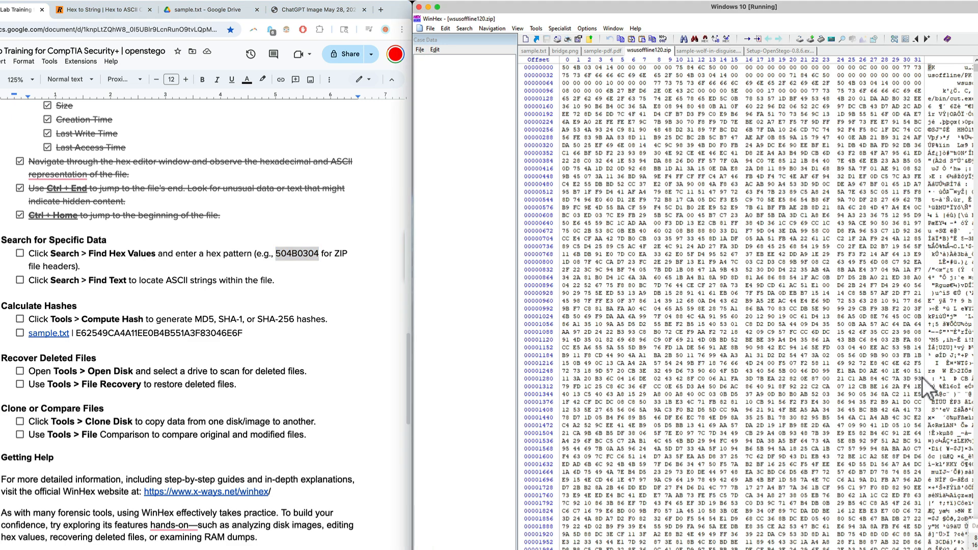
pyautogui.scroll(-3, 907, 374)
pyautogui.scroll(-1, 913, 376)
pyautogui.click(951, 379)
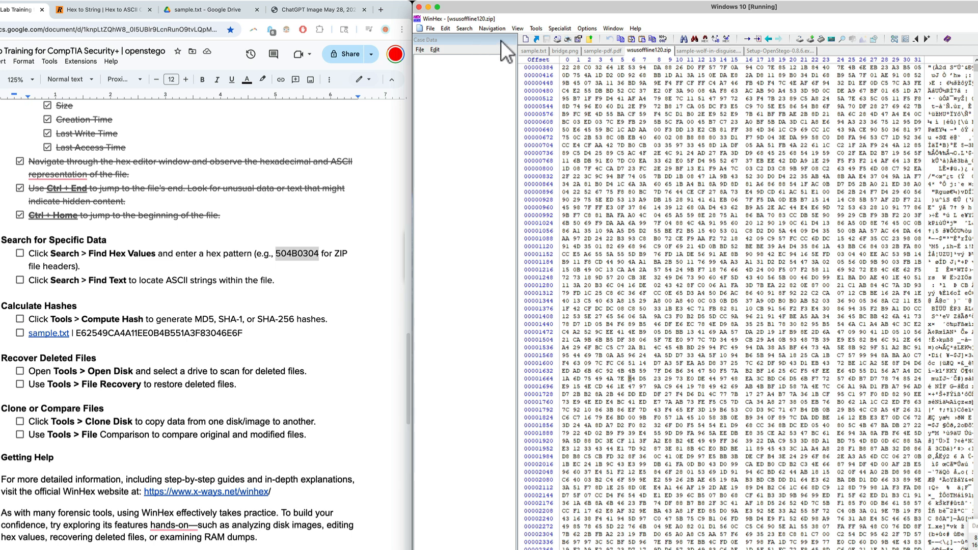
# Step: Search wsusoffline120.zip for the hex values 504B0304 and check off the Find Hex Values item in the lab document
pyautogui.click(469, 28)
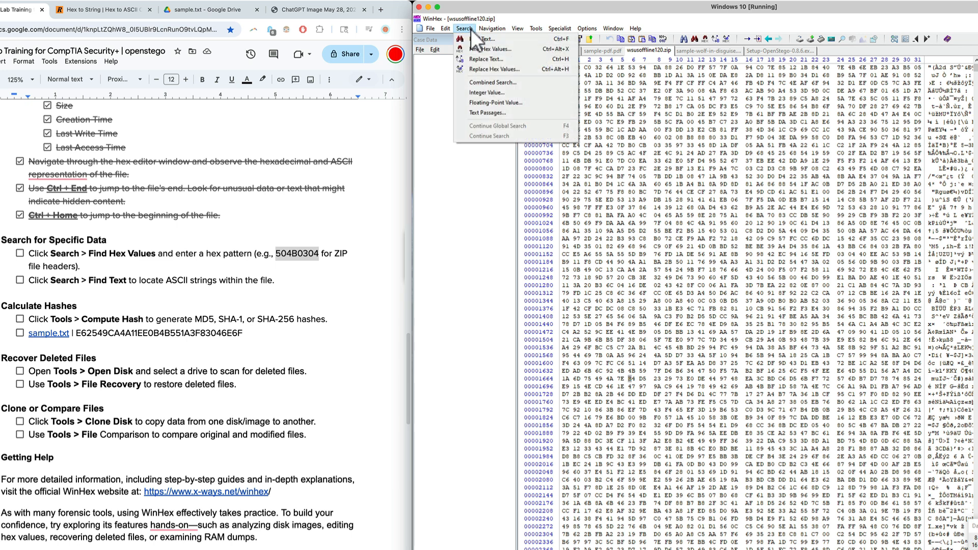
pyautogui.click(489, 48)
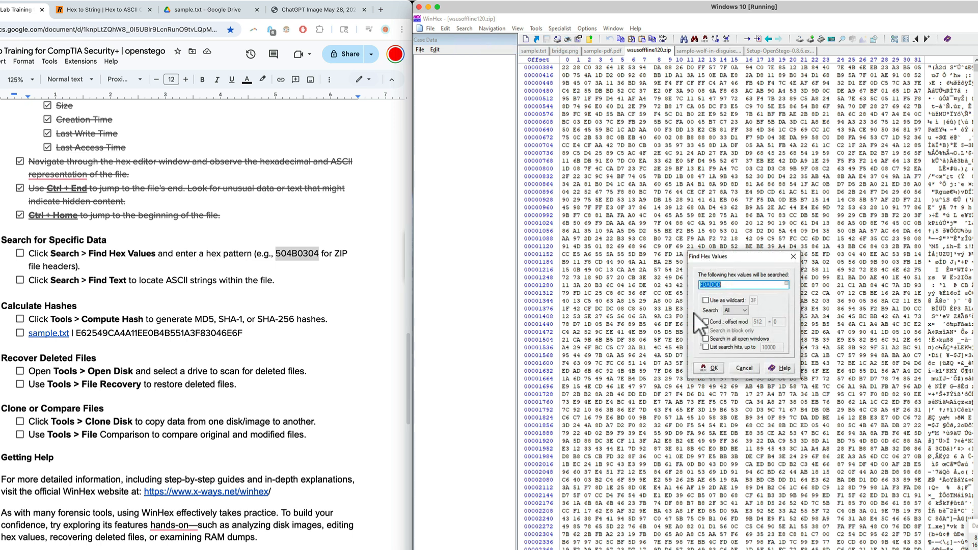
pyautogui.click(707, 286)
pyautogui.hotkey('ctrl', 'v')
pyautogui.moveTo(753, 284); pyautogui.dragTo(677, 283)
pyautogui.press('BackSpace')
pyautogui.write('504B0304')
pyautogui.click(713, 369)
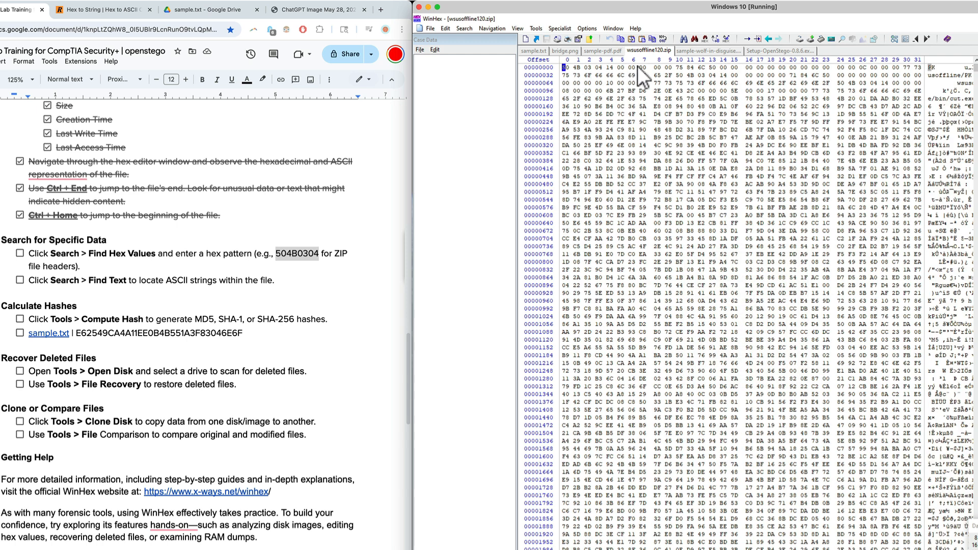
pyautogui.click(19, 252)
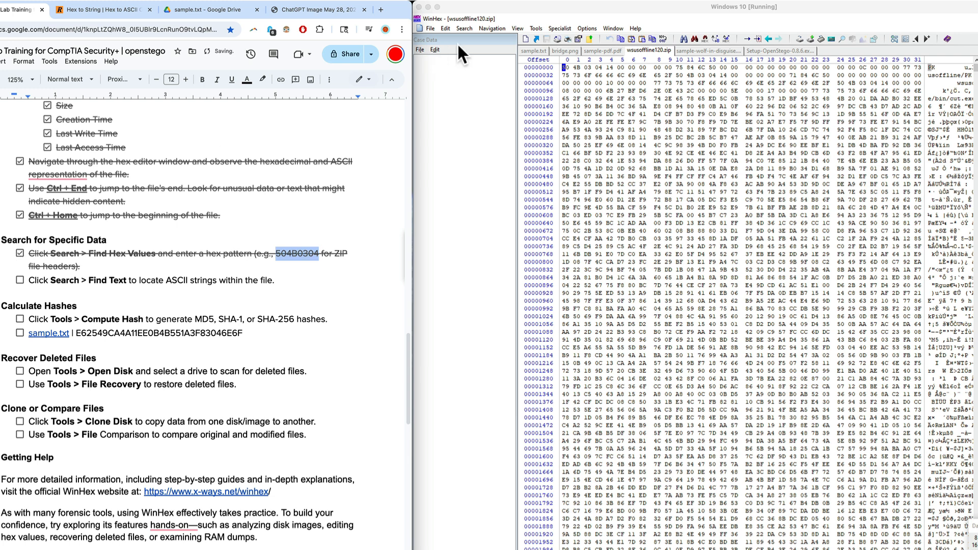
# Step: Search sample.txt for the text string 37 and check off the Find Text item in the lab document
pyautogui.click(527, 51)
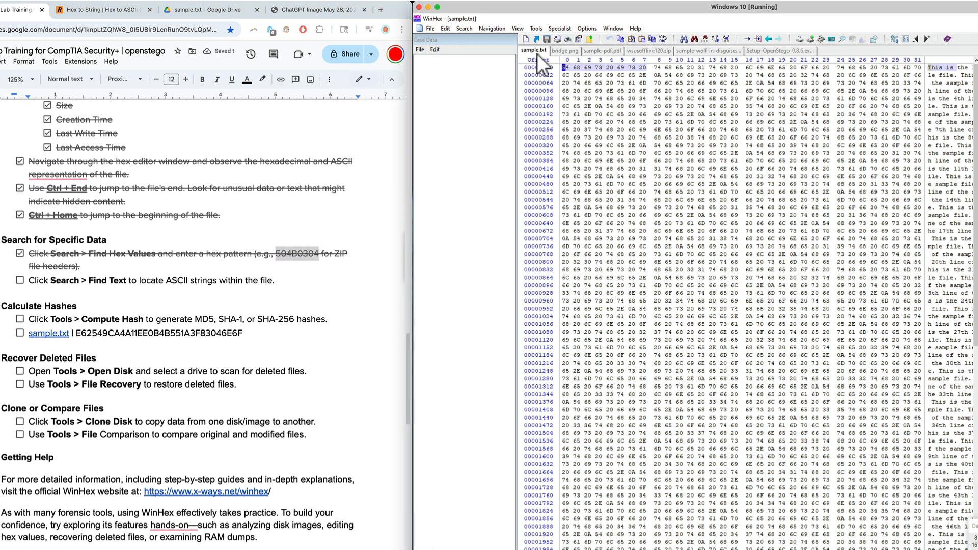
pyautogui.click(467, 30)
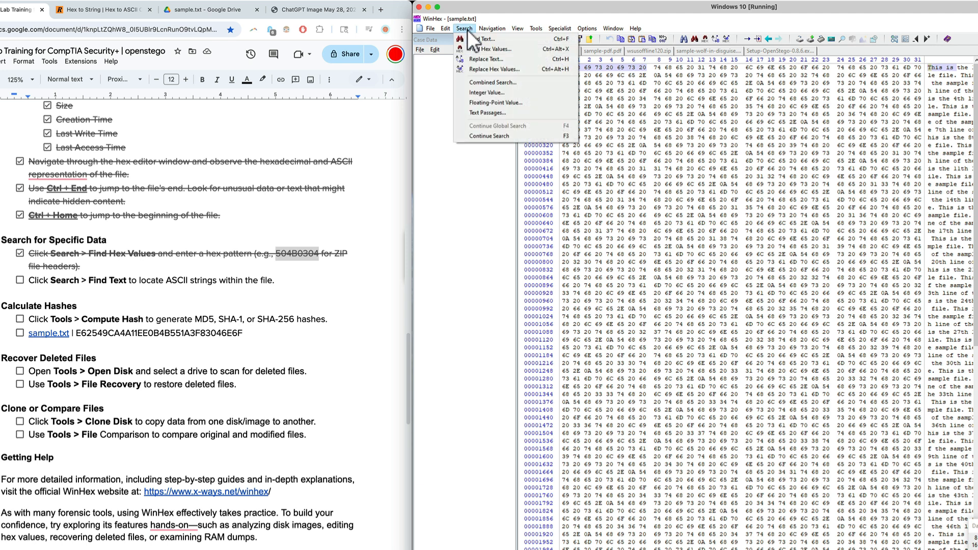
pyautogui.click(482, 42)
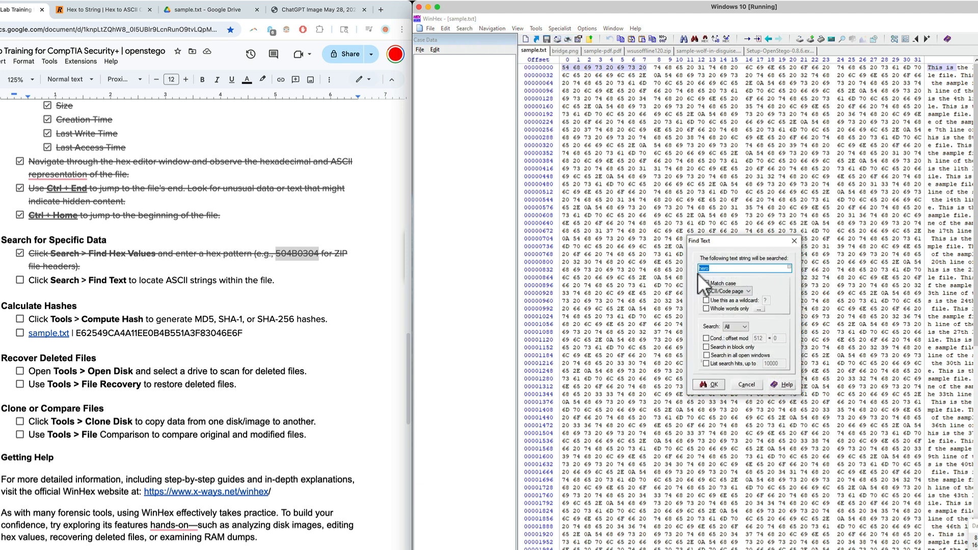
pyautogui.click(728, 268)
pyautogui.moveTo(728, 268); pyautogui.dragTo(668, 269)
pyautogui.write('hero')
pyautogui.press('Home')
pyautogui.write('T')
pyautogui.press('BackSpace')
pyautogui.hotkey('shift', 'End')
pyautogui.press('BackSpace')
pyautogui.write('37')
pyautogui.press('Return')
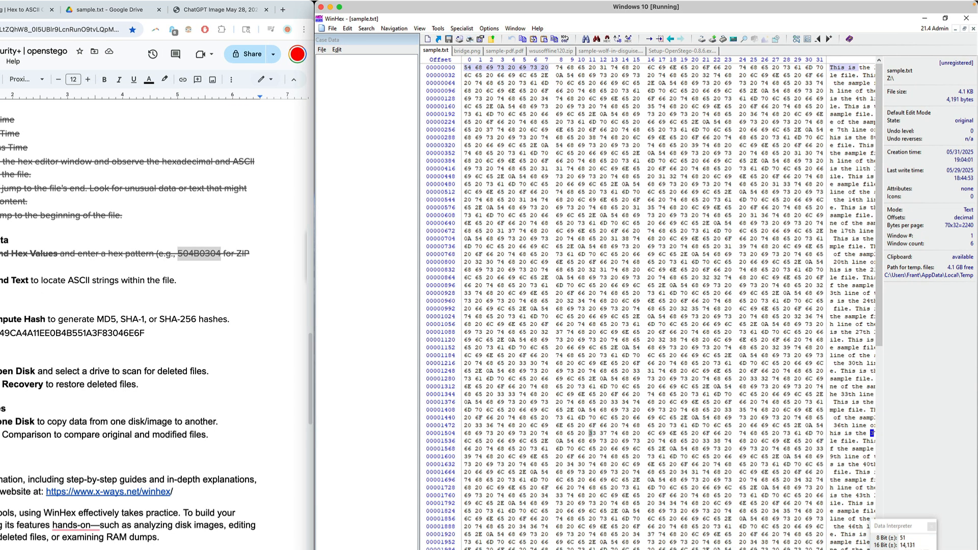
pyautogui.hscroll(5, 647, 306)
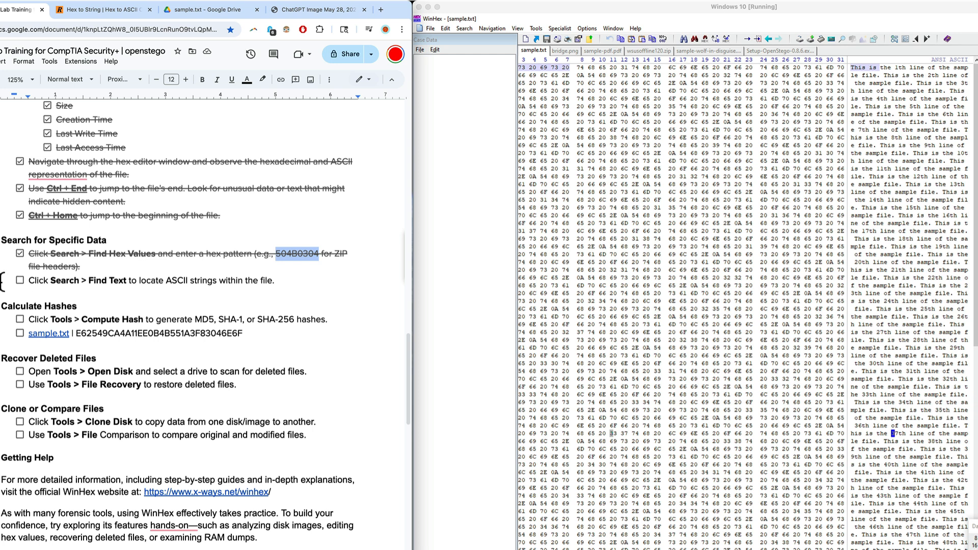
pyautogui.click(19, 281)
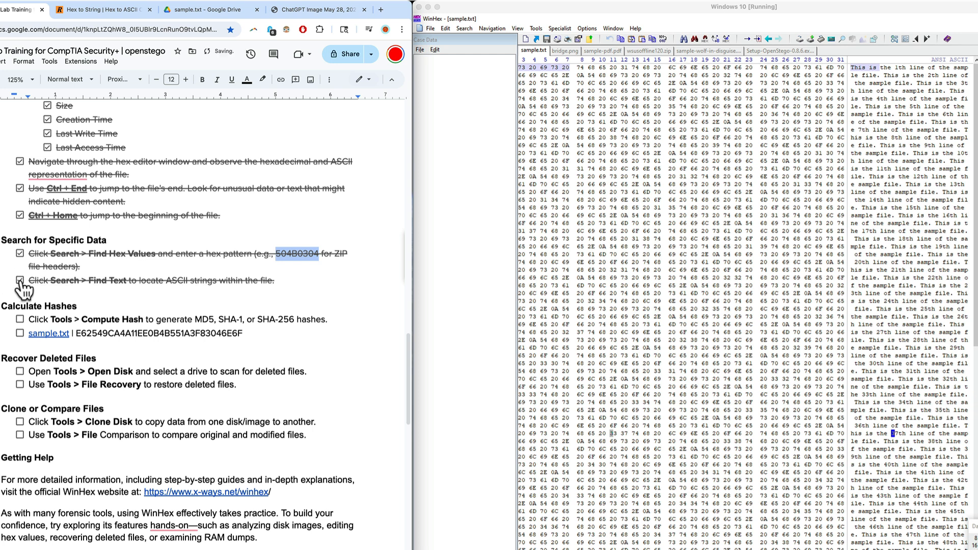
# Step: Compute the MD5 (128 bit) hash of the block selected in sample.txt, review it beside the lab document, and close the result
pyautogui.click(685, 317)
pyautogui.click(570, 50)
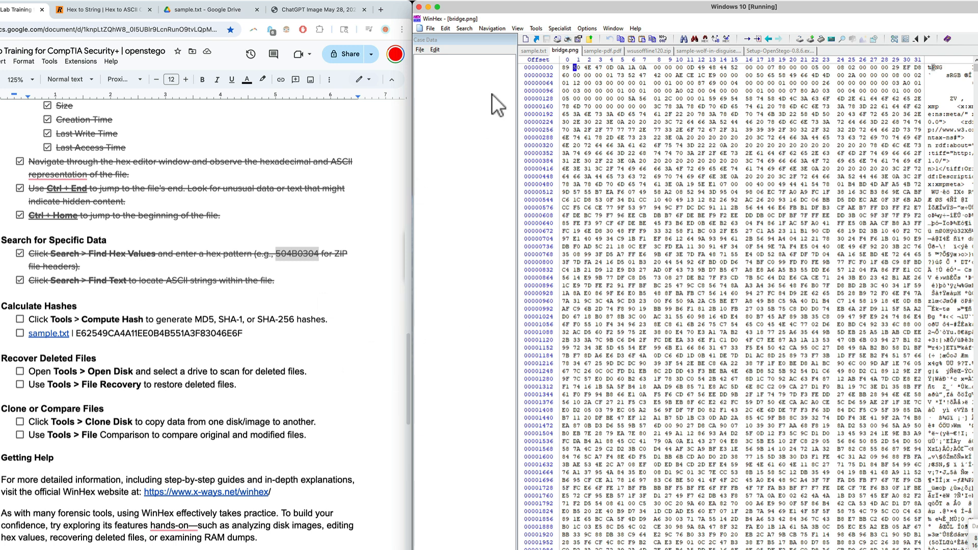
pyautogui.click(534, 51)
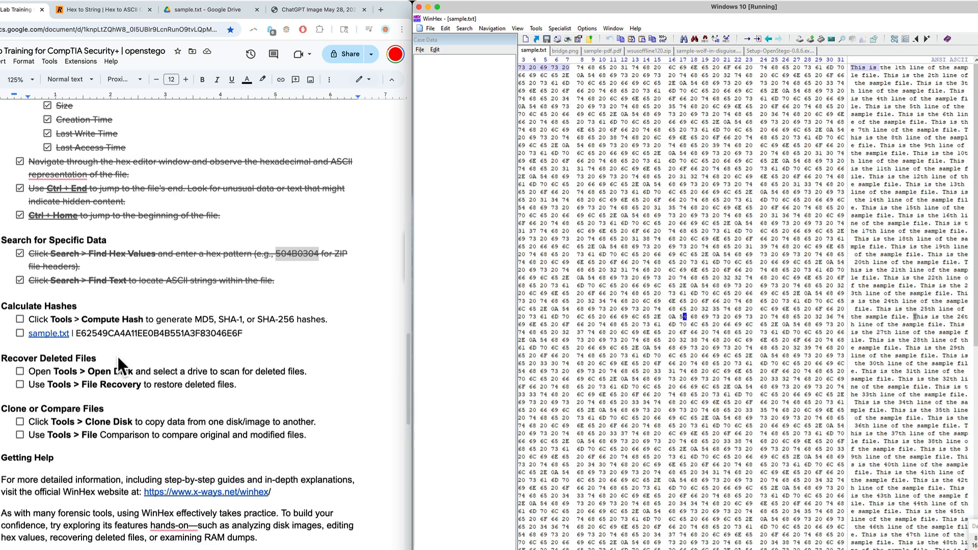
pyautogui.scroll(-2, 132, 359)
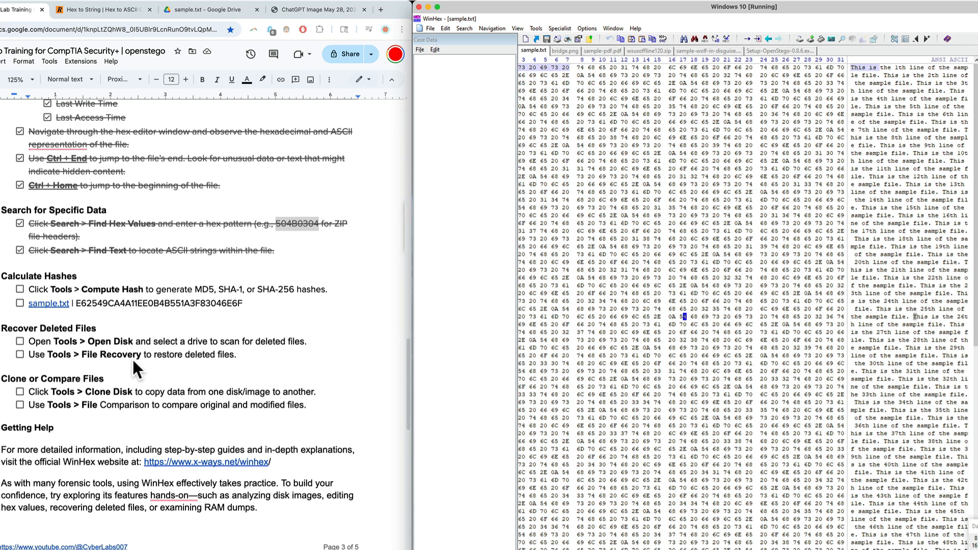
pyautogui.scroll(-5, 132, 359)
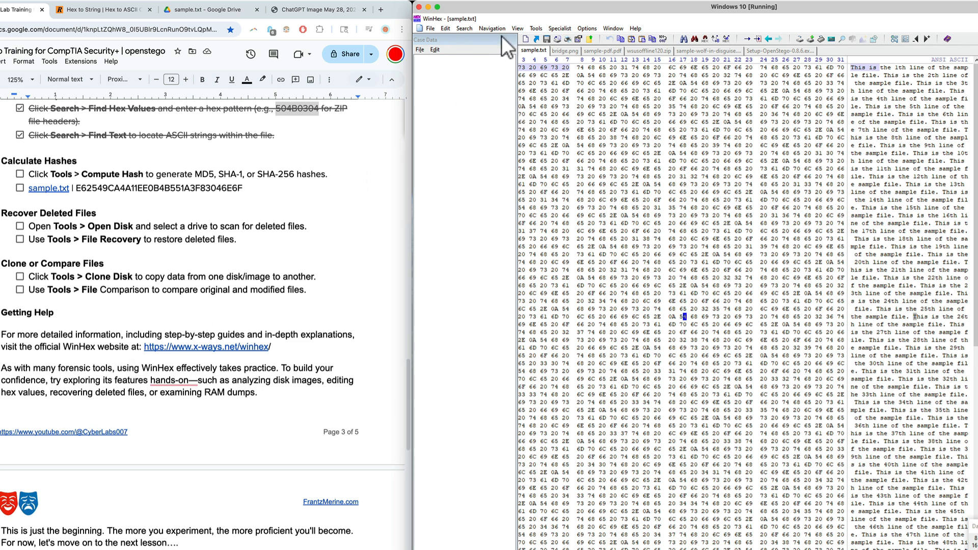
pyautogui.click(538, 28)
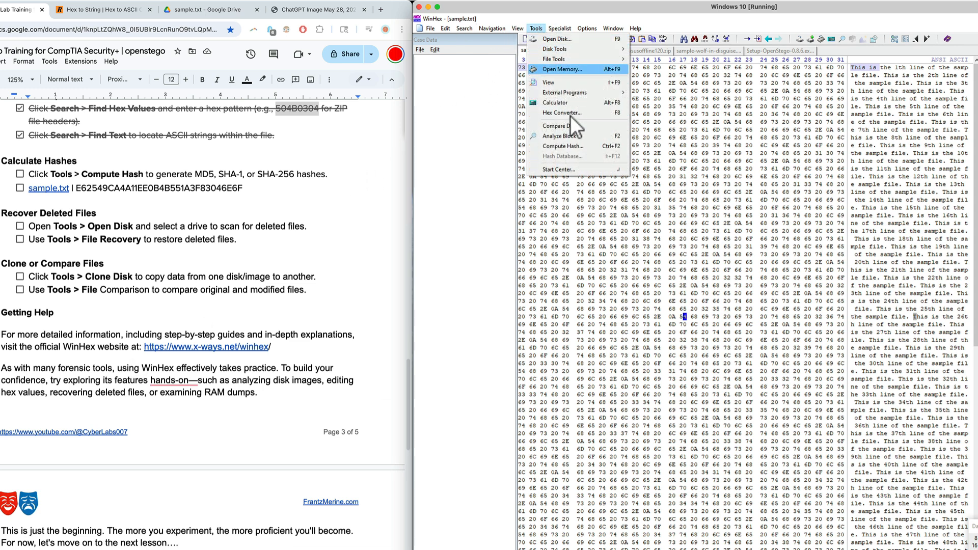
pyautogui.click(579, 146)
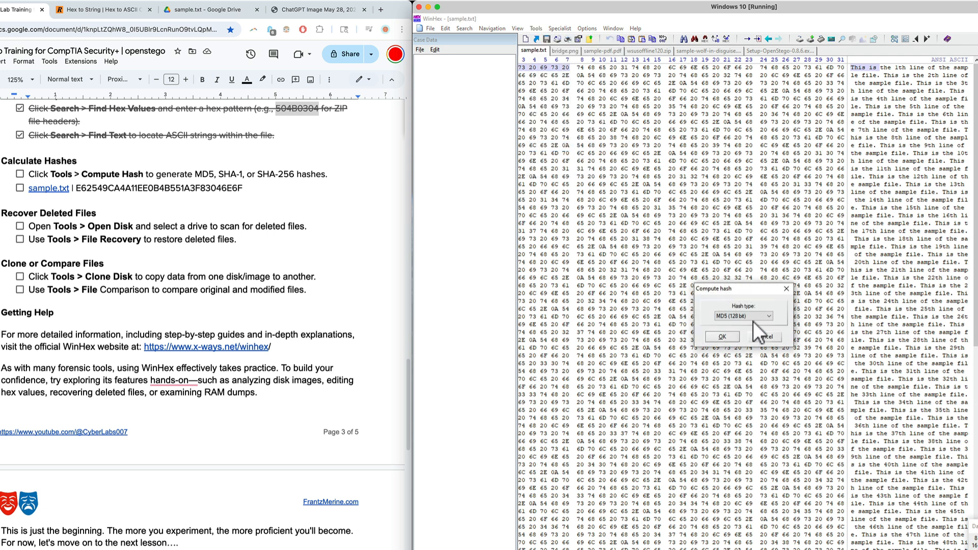
pyautogui.click(732, 338)
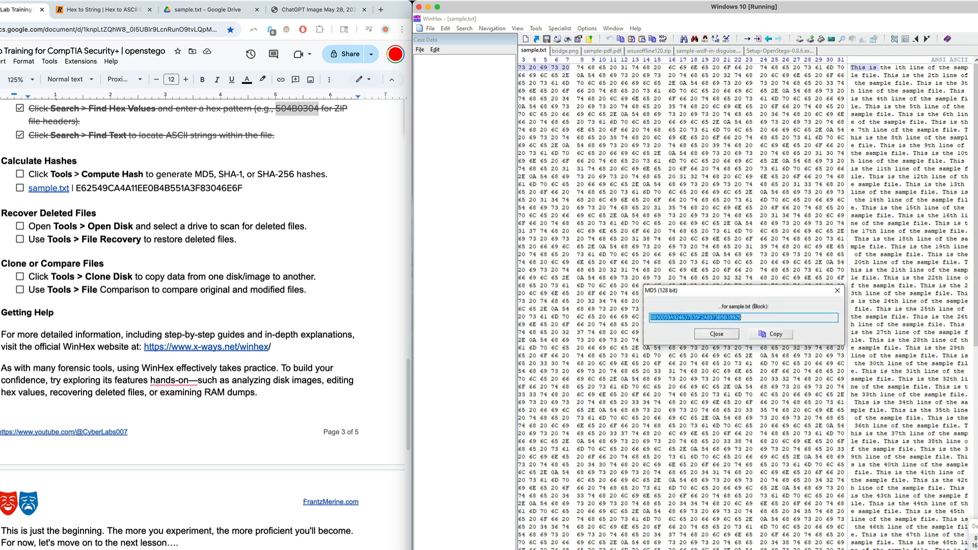
pyautogui.moveTo(760, 291); pyautogui.dragTo(548, 188)
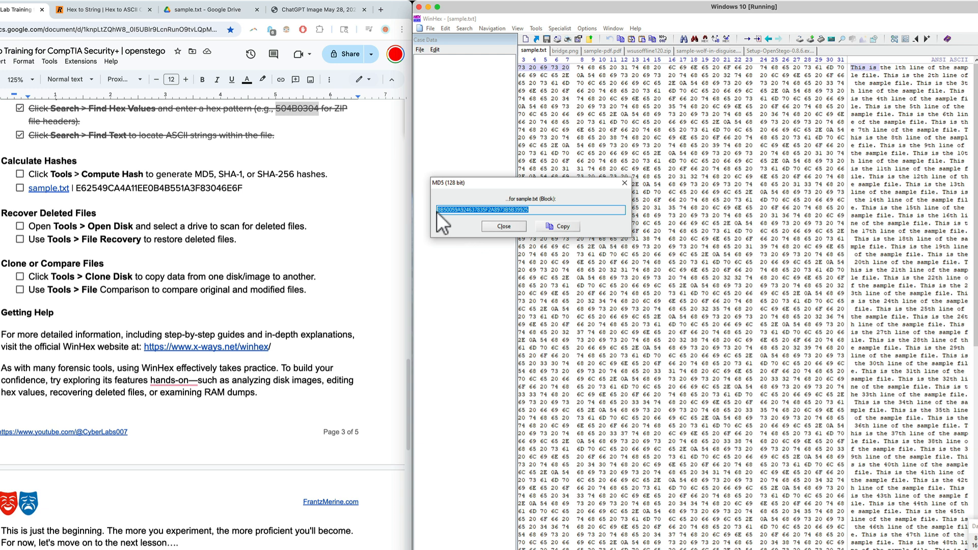
pyautogui.click(510, 230)
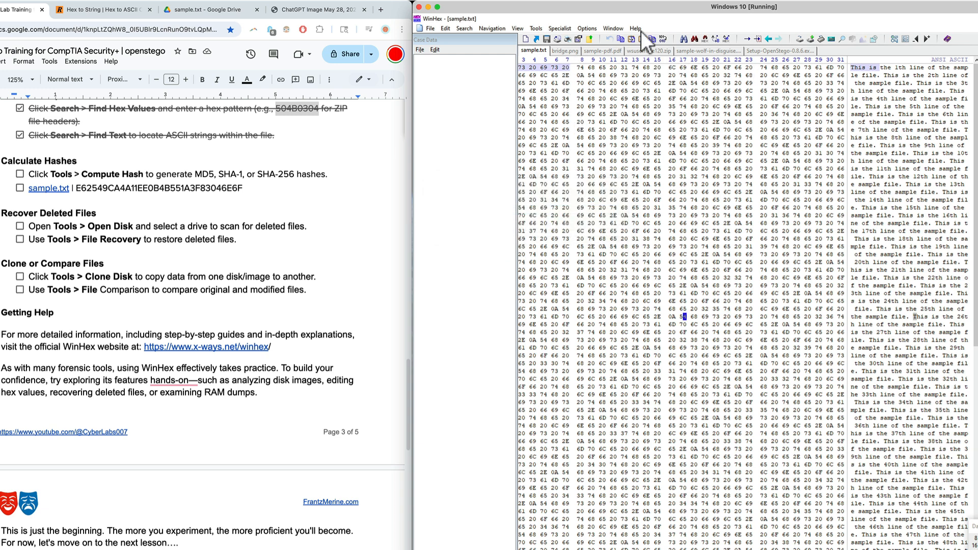
# Step: Switch to bridge.png and compute its MD5 (128 bit) hash
pyautogui.click(606, 50)
pyautogui.click(530, 50)
pyautogui.hscroll(-3, 746, 304)
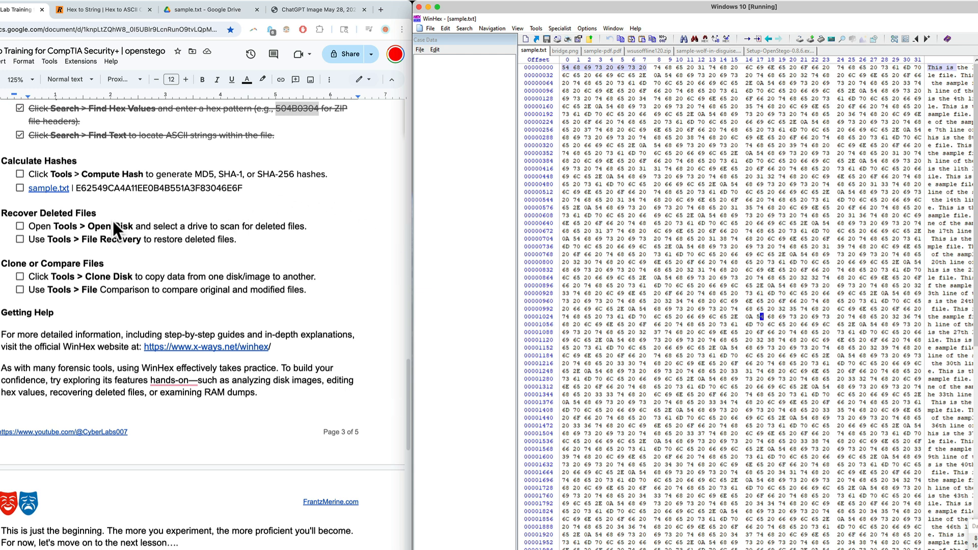
pyautogui.click(564, 52)
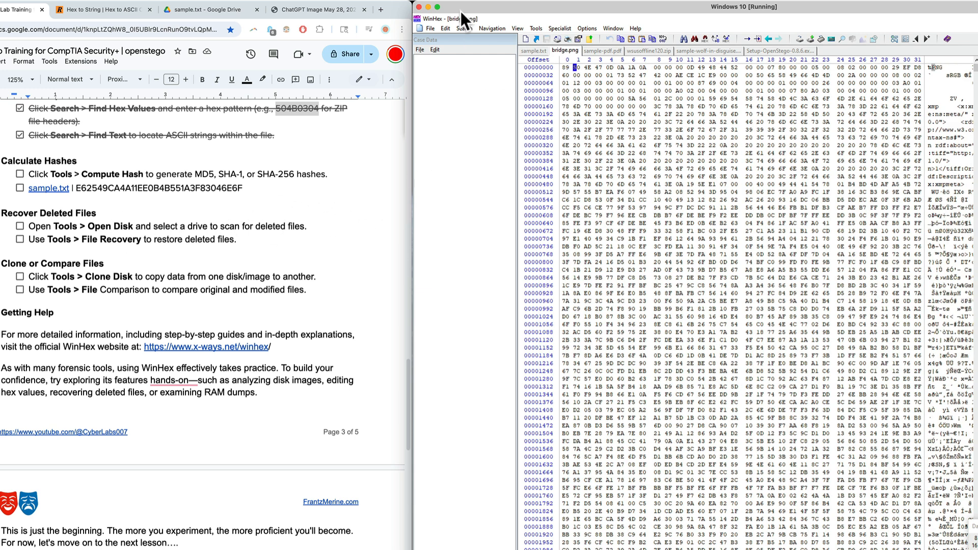
pyautogui.click(431, 29)
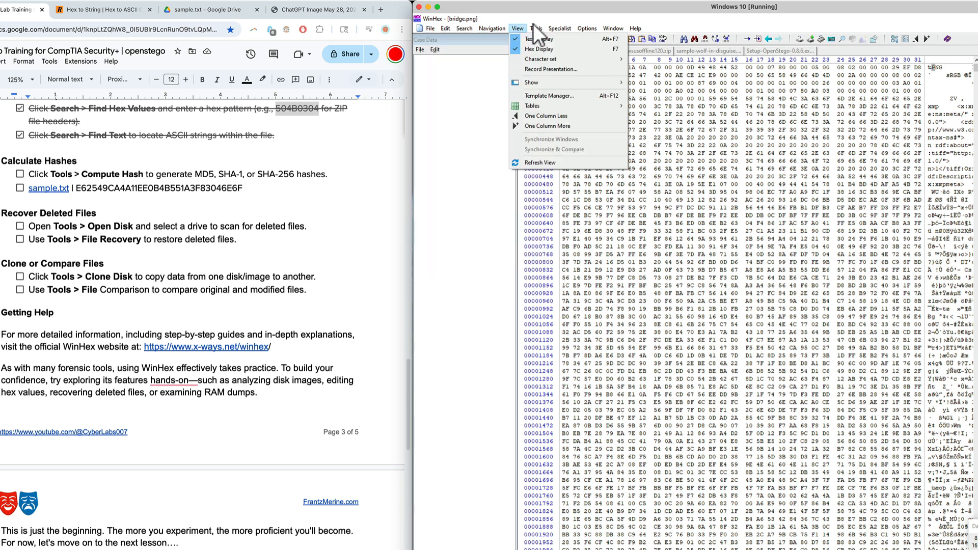
pyautogui.moveTo(535, 27)
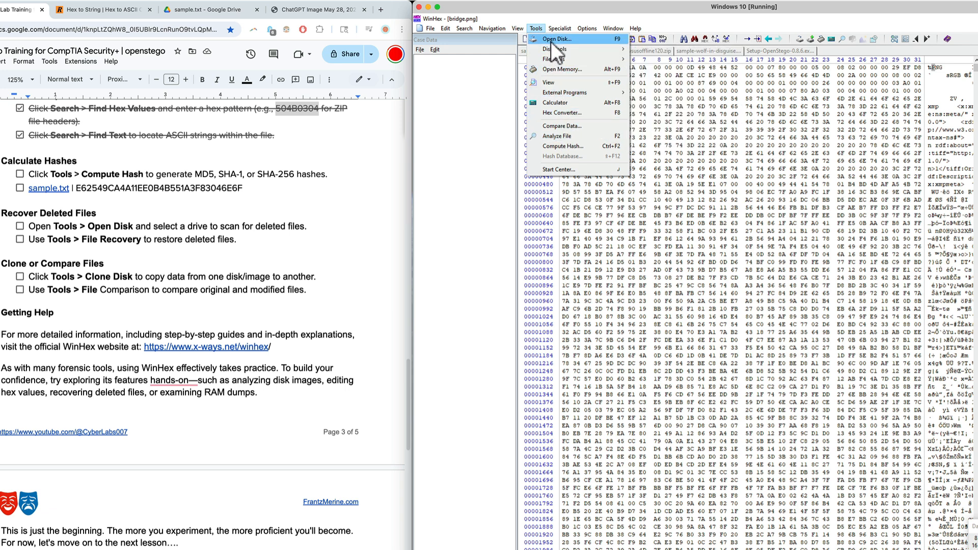
pyautogui.click(558, 146)
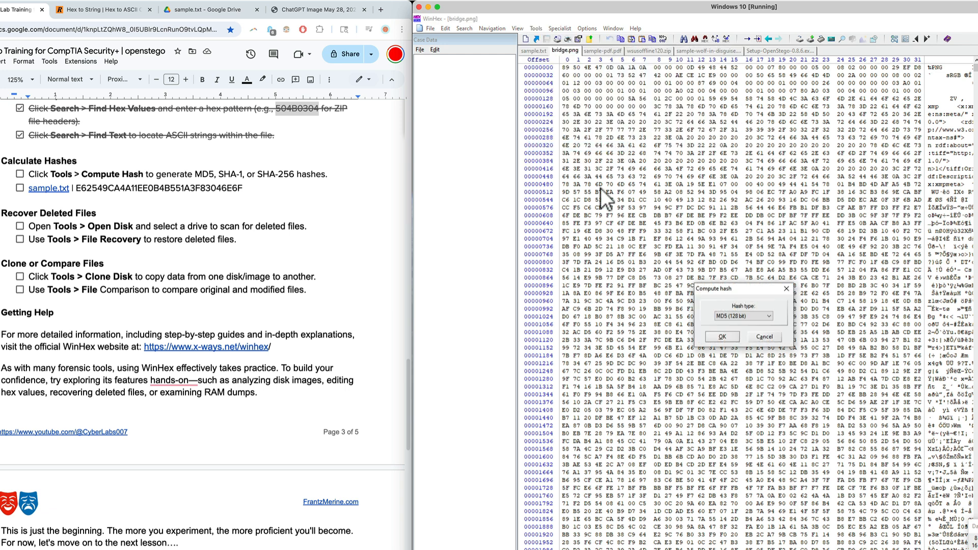
pyautogui.click(722, 338)
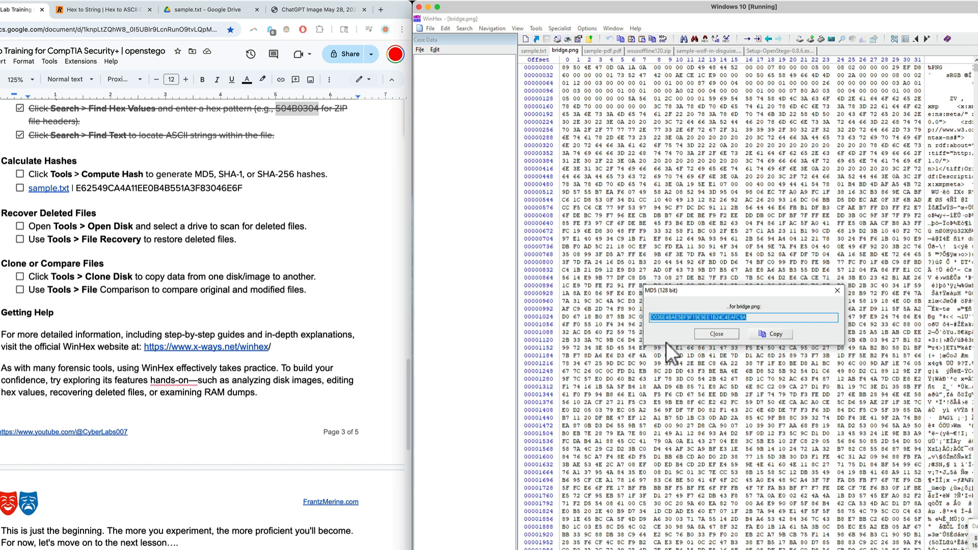
# Step: Uncheck the md5 item for bridge.png in the lab's Check Hashes of Files section and close the computed hash result
pyautogui.scroll(20, 323, 317)
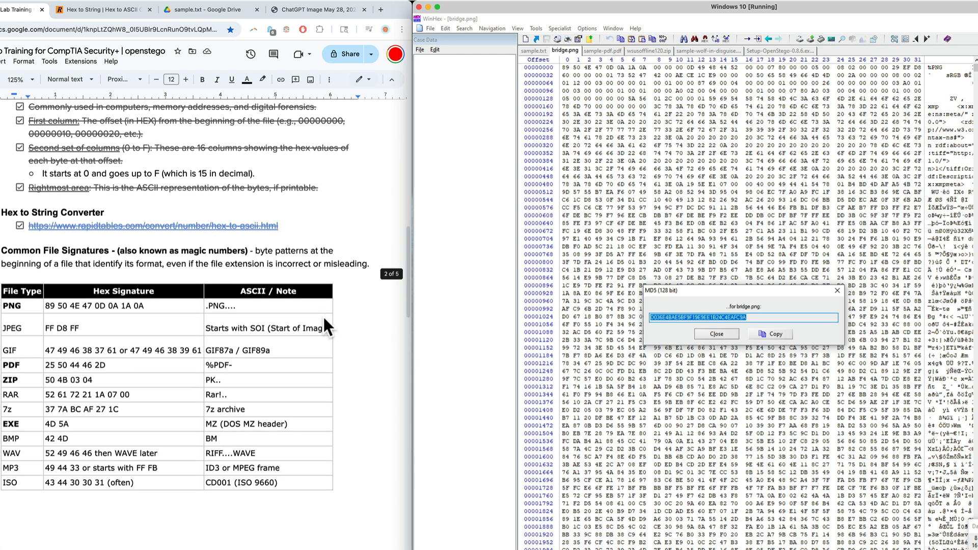
pyautogui.scroll(5, 323, 317)
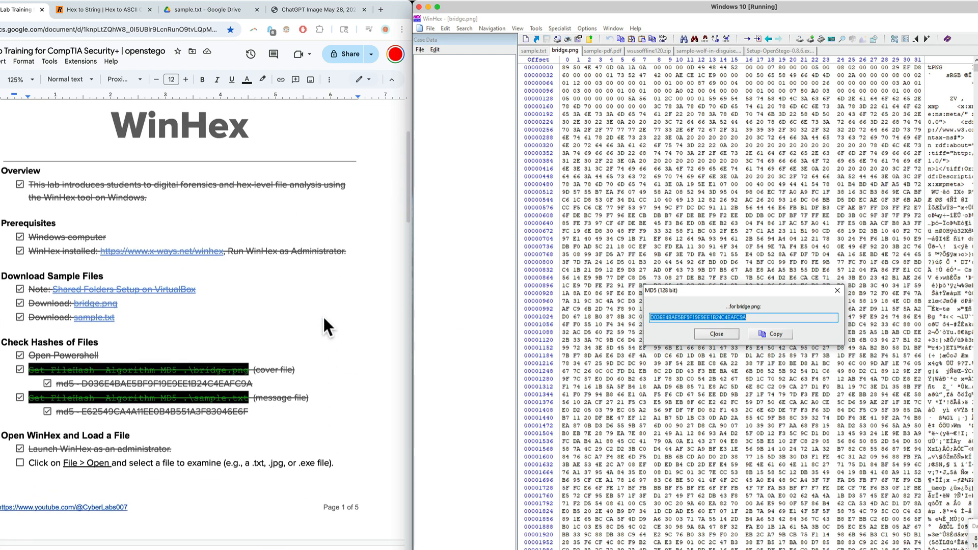
pyautogui.click(48, 368)
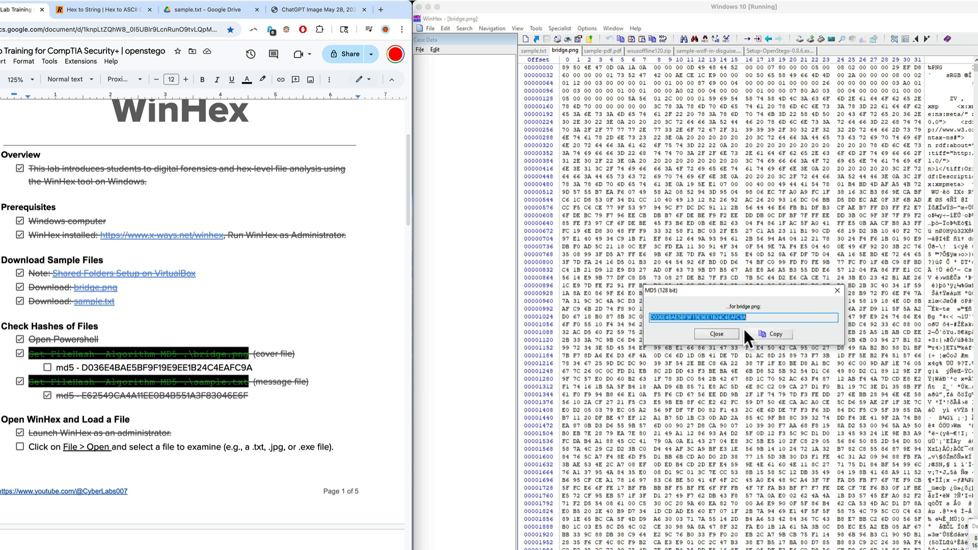
pyautogui.click(726, 334)
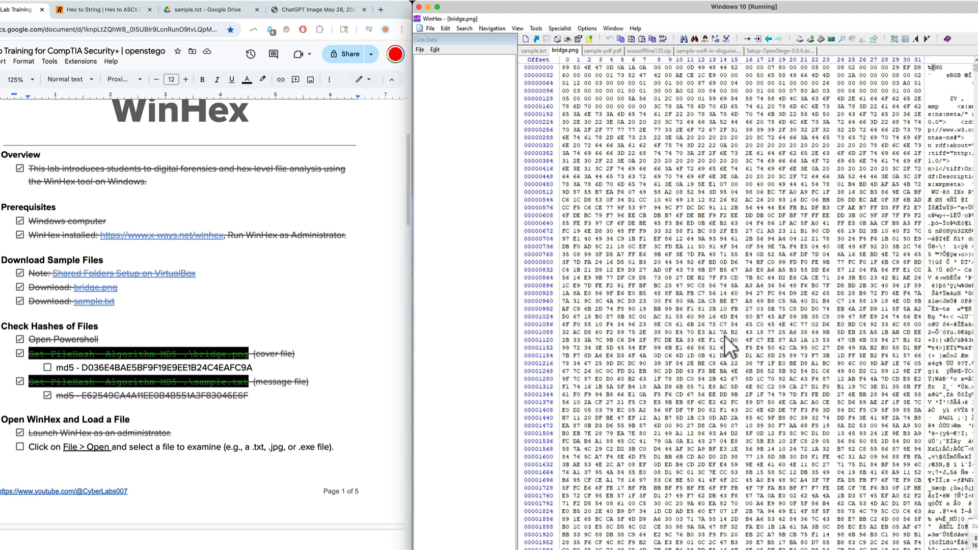
# Step: Add a checklist item below the bridge.png md5 entry in the lab document and paste 504B0304 into it
pyautogui.click(261, 368)
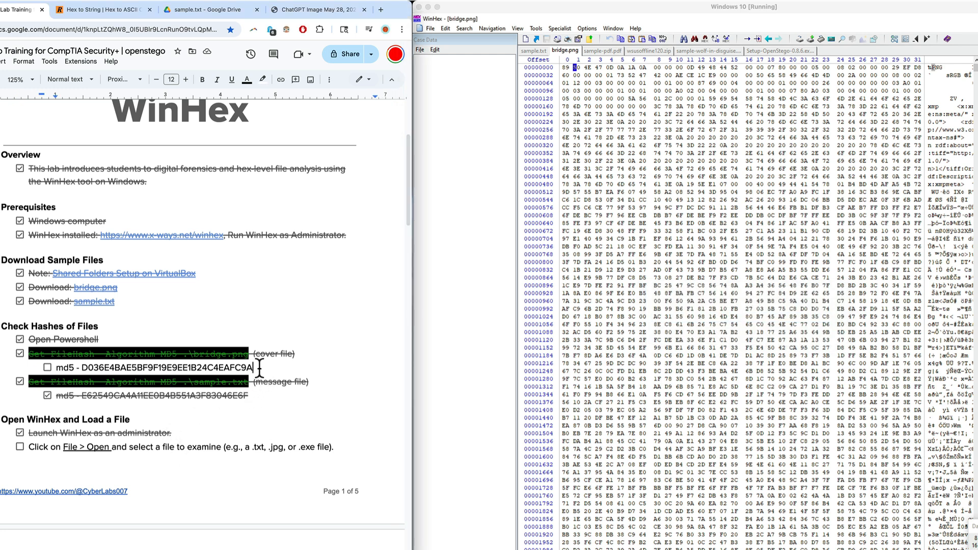
pyautogui.press('Return')
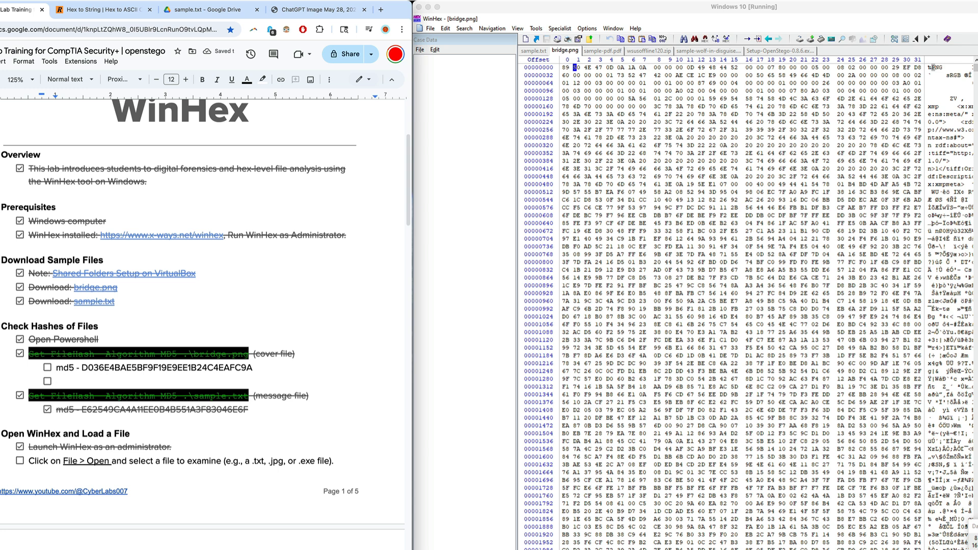
pyautogui.write('504B0304')
# Step: Compute the MD5 (128 bit) hash of bridge.png again and close the result
pyautogui.click(536, 28)
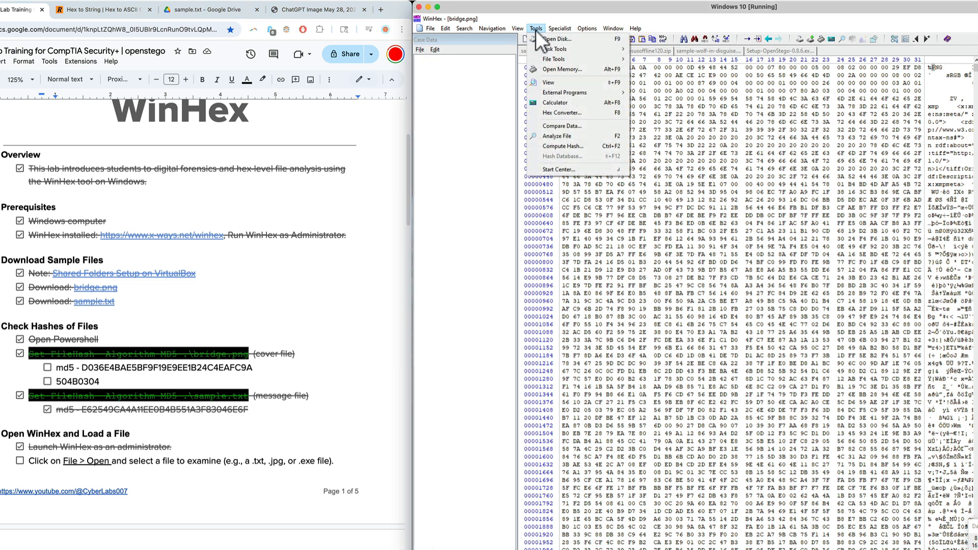
pyautogui.click(573, 144)
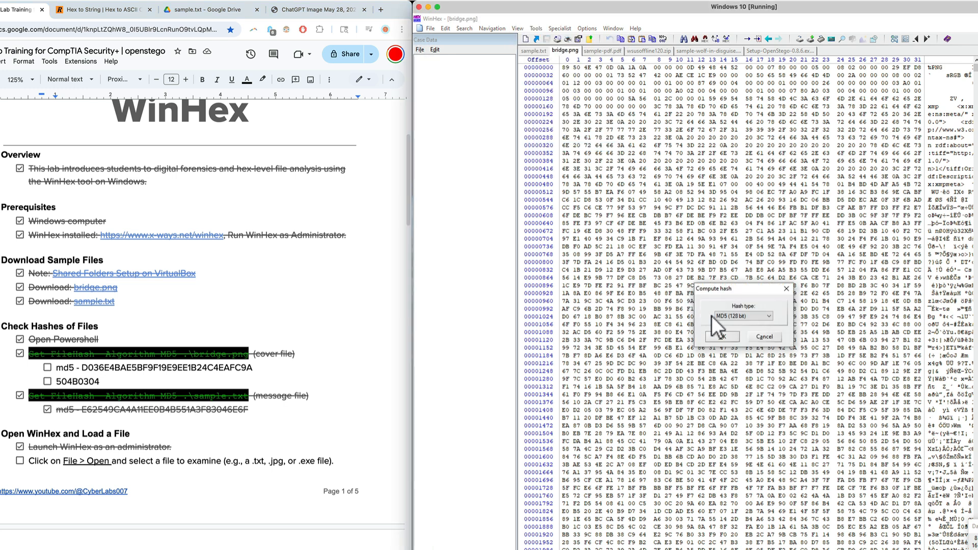
pyautogui.click(721, 337)
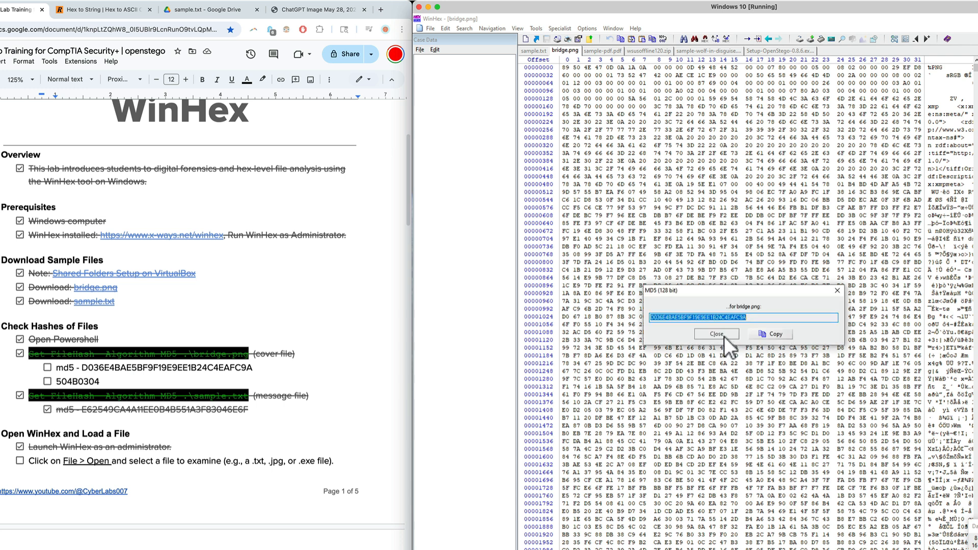
pyautogui.click(717, 334)
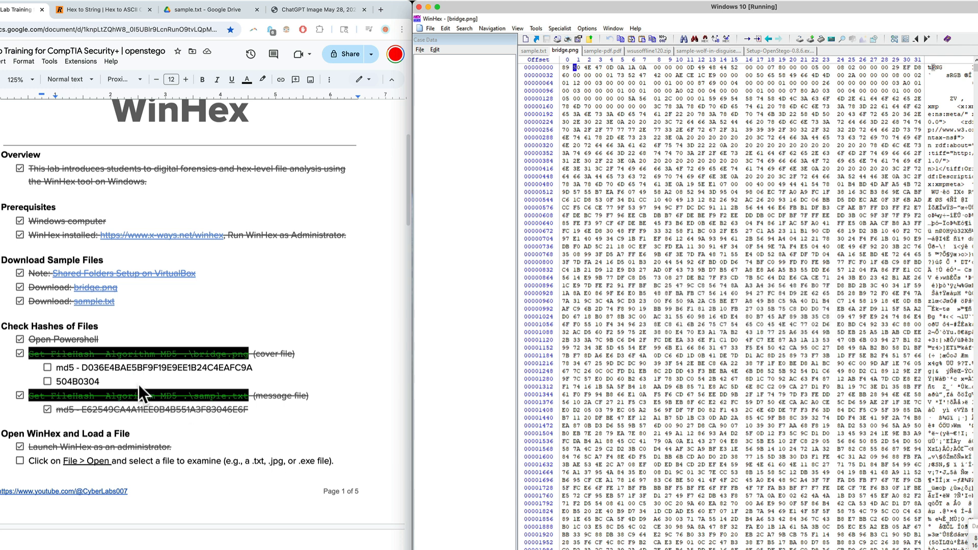
# Step: Delete the 504B0304 text and its extra checklist line below the bridge.png md5 entry in the lab document
pyautogui.click(112, 381)
pyautogui.moveTo(112, 381); pyautogui.dragTo(58, 385)
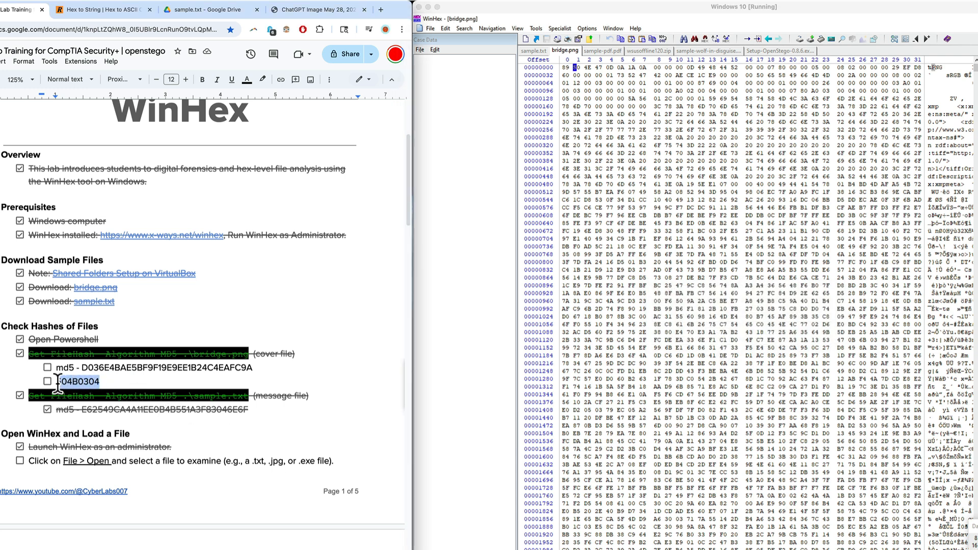
pyautogui.hotkey('ctrl', 'c')
pyautogui.press('Right')
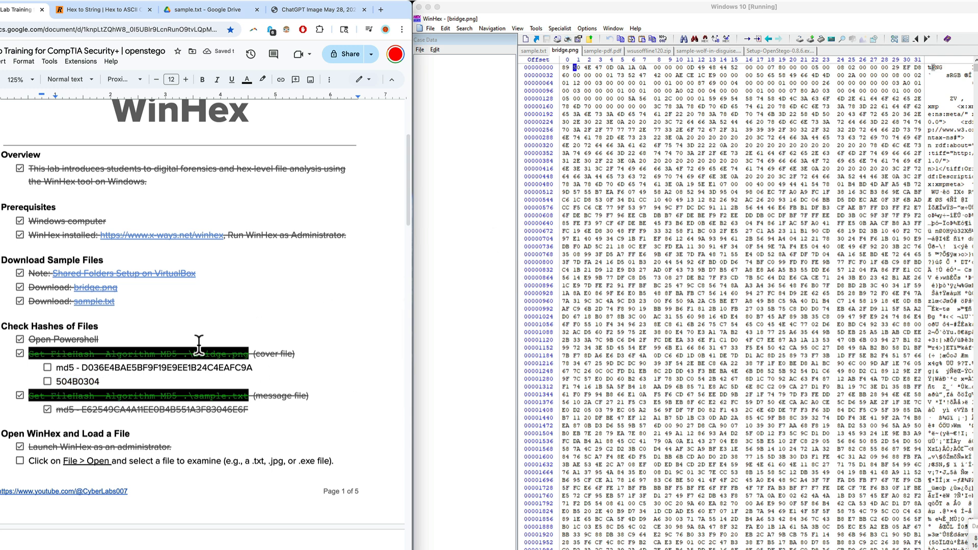
pyautogui.press('BackSpace')
pyautogui.press('BackSpace')
pyautogui.press('BackSpace')
pyautogui.press('BackSpace')
pyautogui.press('BackSpace')
pyautogui.press('BackSpace')
pyautogui.press('BackSpace')
pyautogui.press('BackSpace')
pyautogui.press('BackSpace')
pyautogui.press('BackSpace')
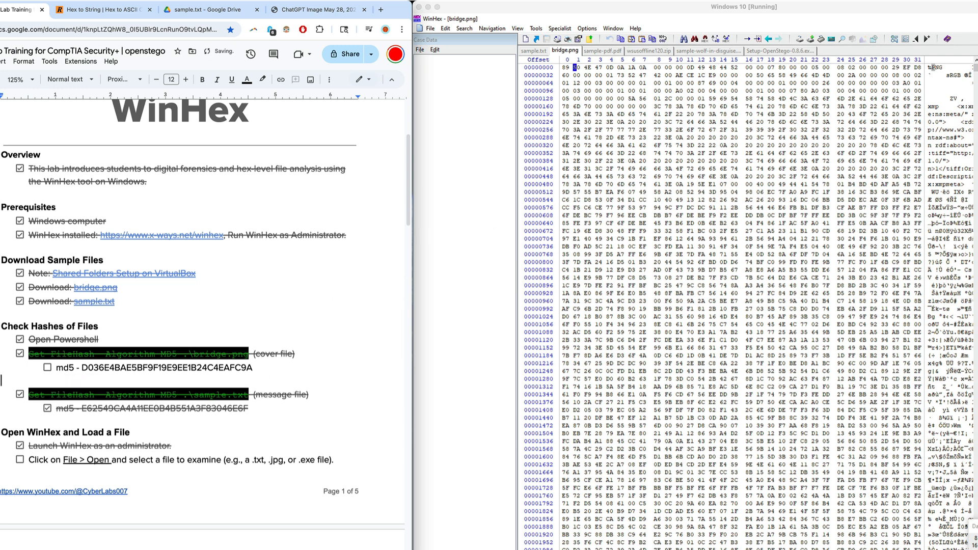
pyautogui.press('BackSpace')
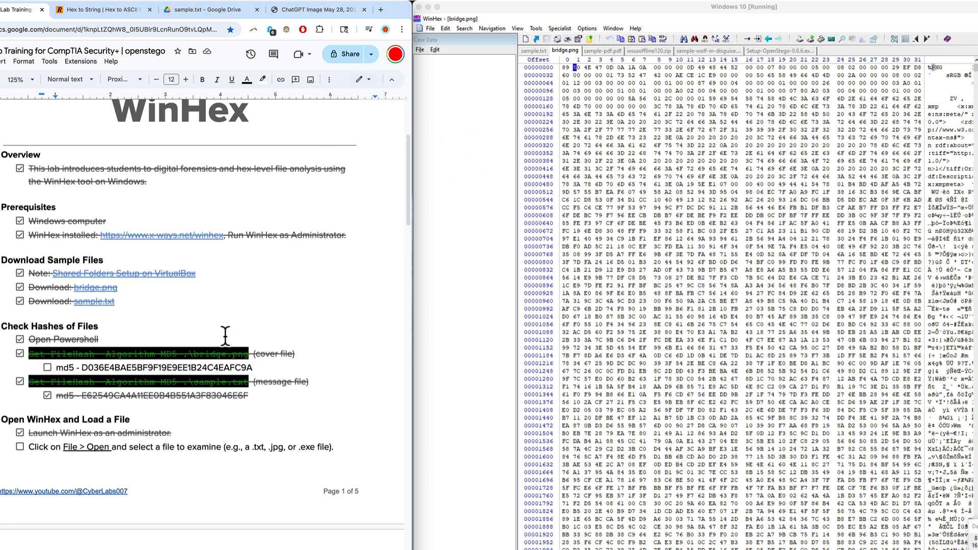
# Step: Check off the Compute Hash and sample.txt hash items in the lab's Calculate Hashes section
pyautogui.scroll(-4, 227, 341)
pyautogui.scroll(-18, 232, 353)
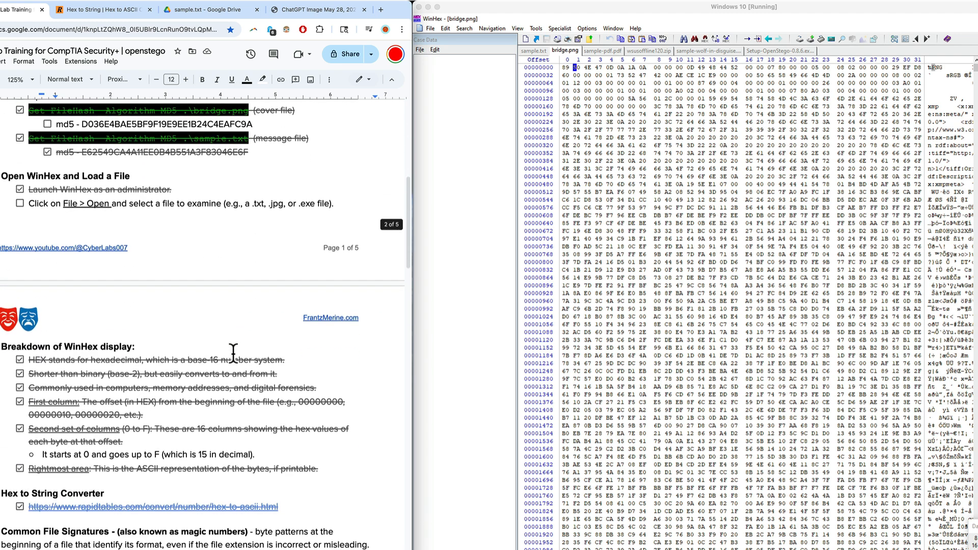
pyautogui.scroll(-3, 233, 354)
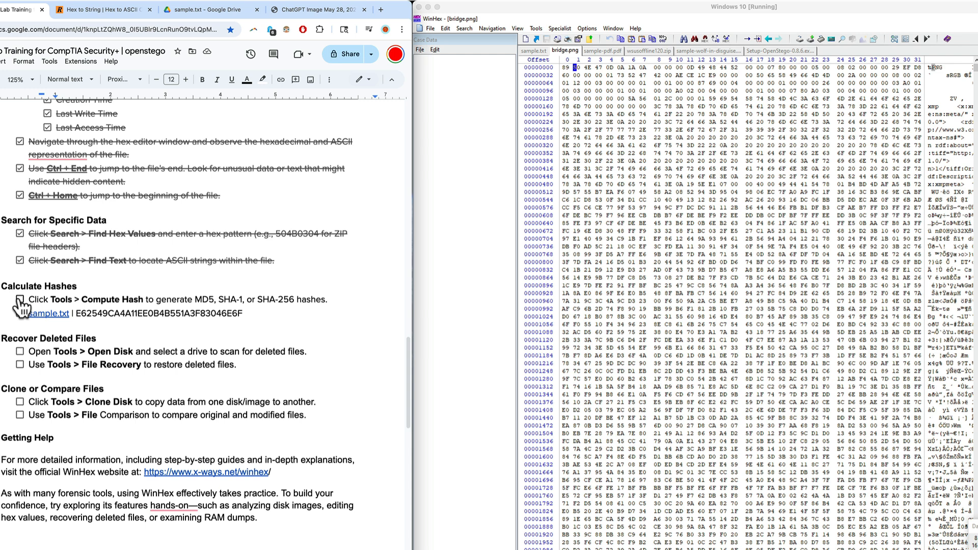
pyautogui.click(20, 299)
pyautogui.click(20, 313)
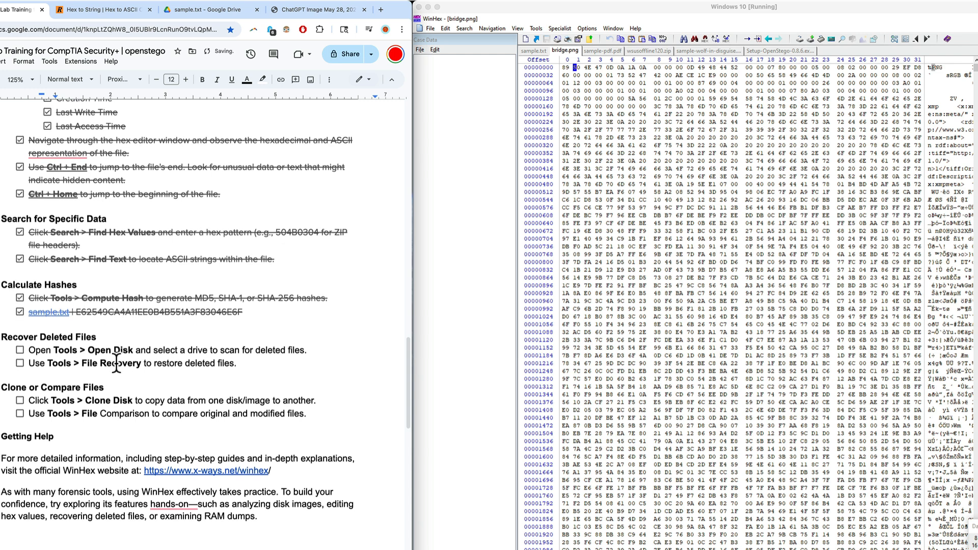
# Step: Open the physical storage device HD0: VBOX HARDDISK (35.0 GB, SATA) in WinHex
pyautogui.scroll(-1, 116, 363)
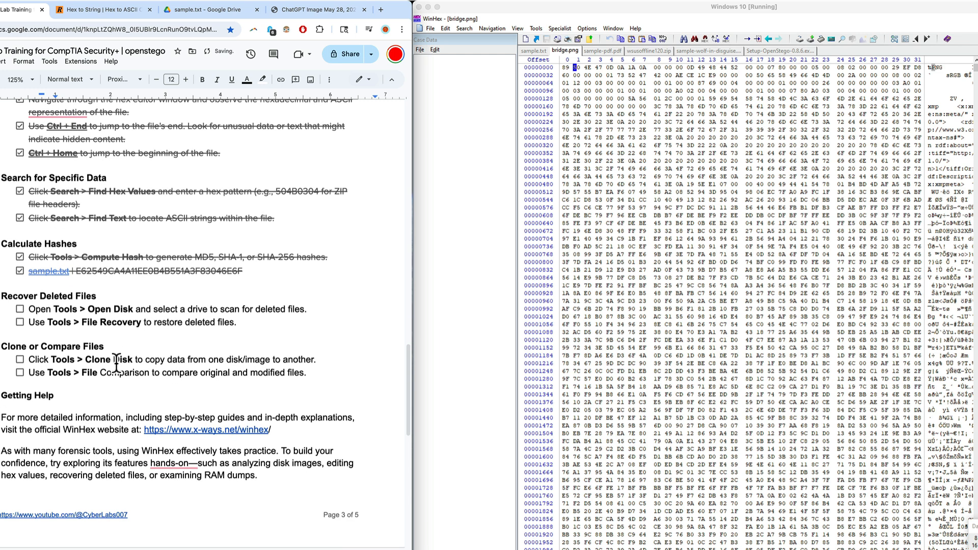
pyautogui.click(482, 314)
pyautogui.click(538, 29)
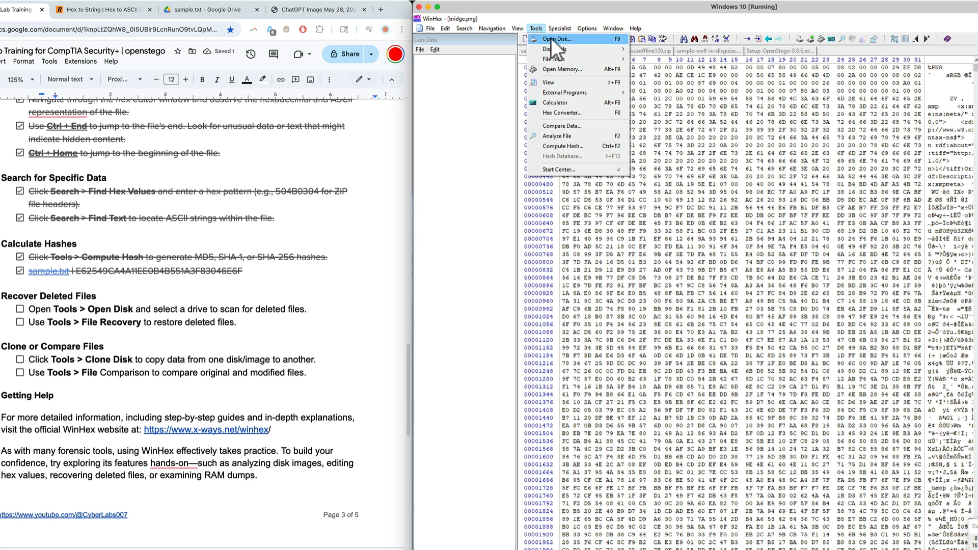
pyautogui.click(552, 39)
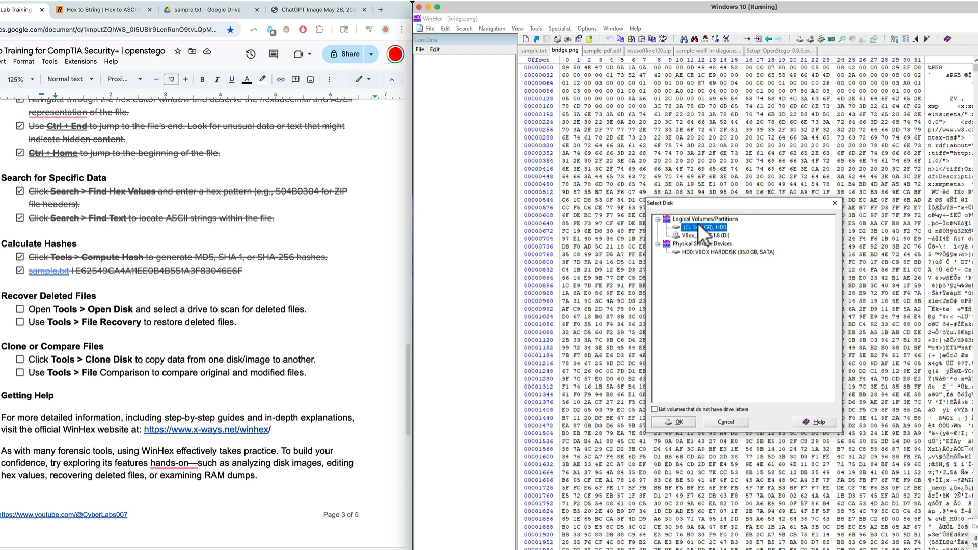
pyautogui.click(701, 253)
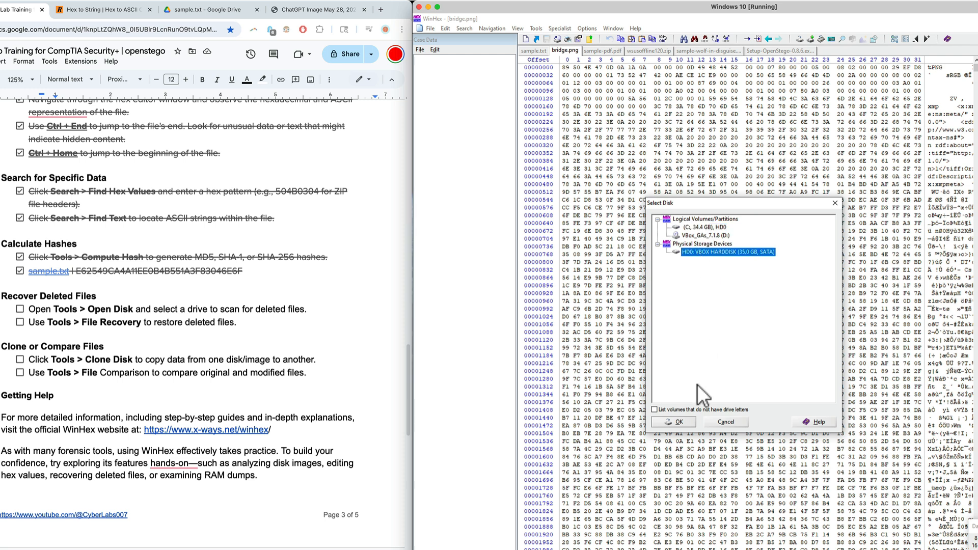
pyautogui.click(673, 421)
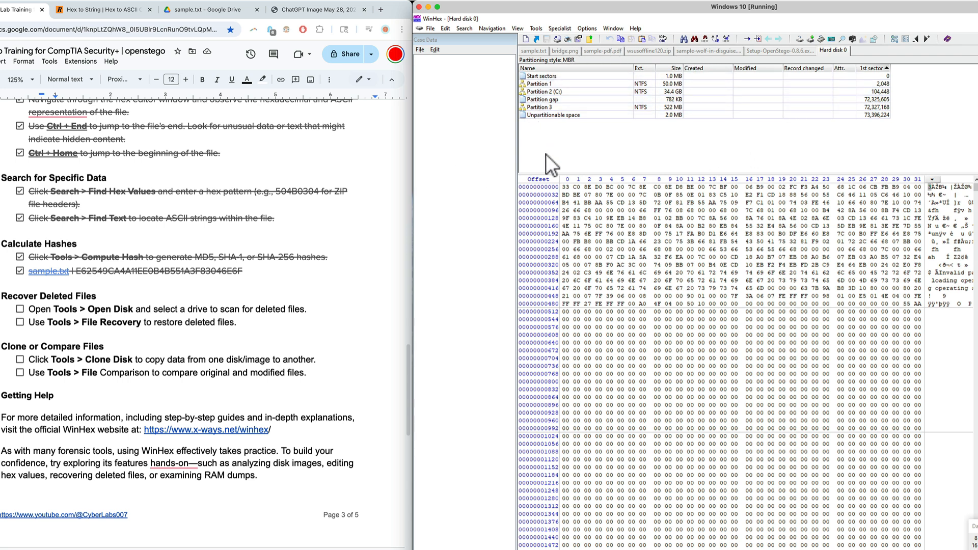
# Step: Review the File Tools commands and check off the Open Disk item under Recover Deleted Files in the lab document
pyautogui.click(536, 28)
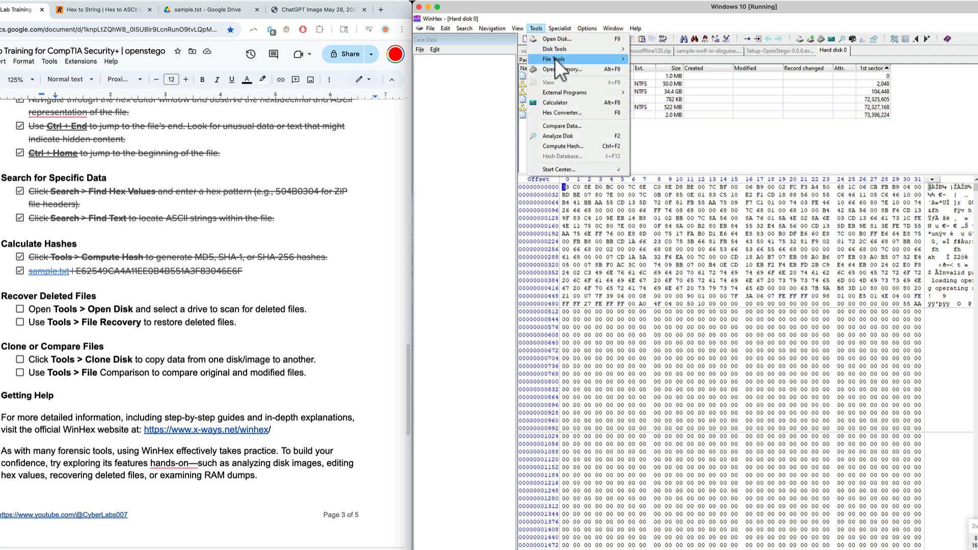
pyautogui.moveTo(555, 58)
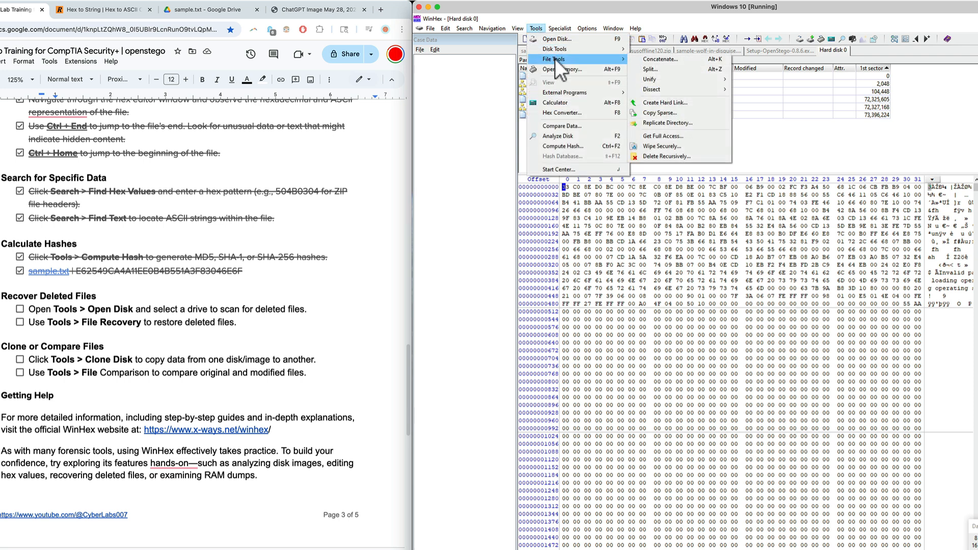
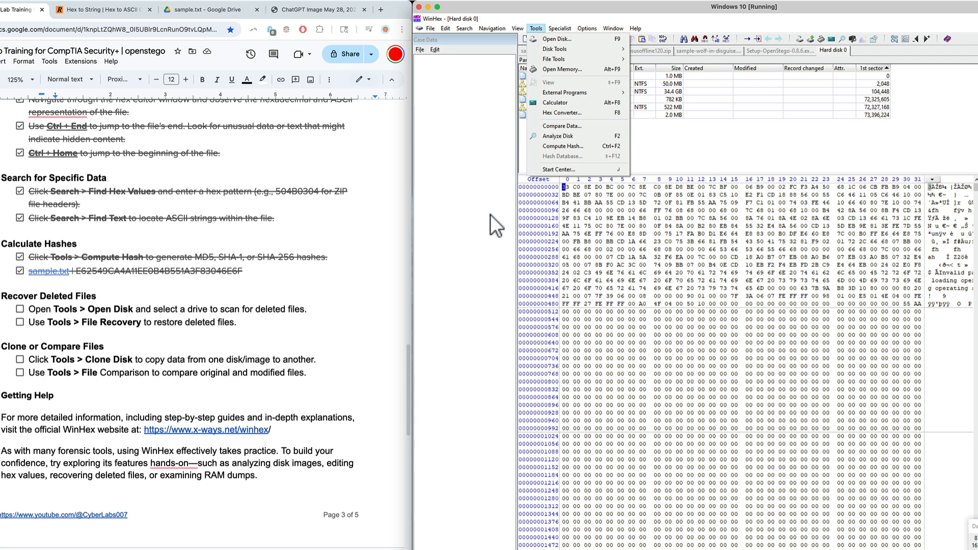
pyautogui.click(239, 352)
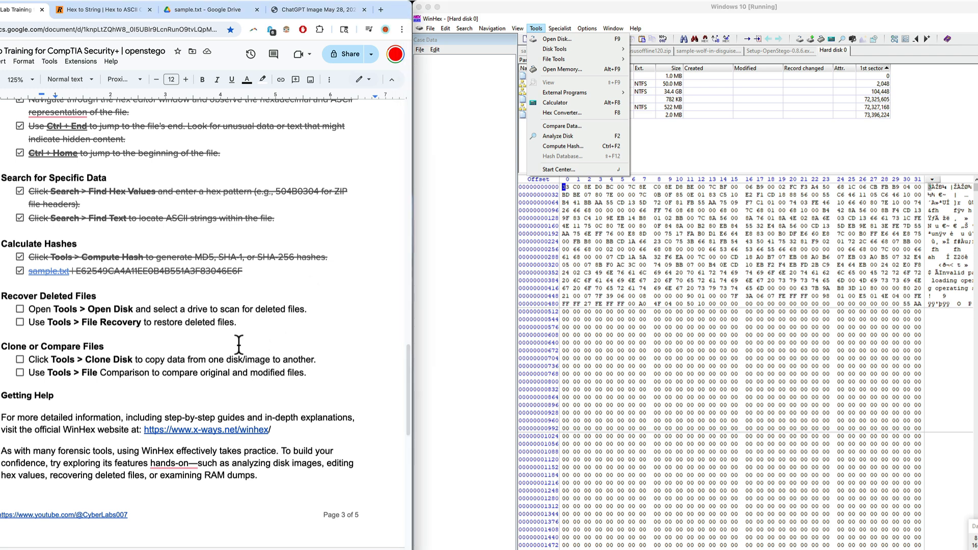
pyautogui.click(21, 309)
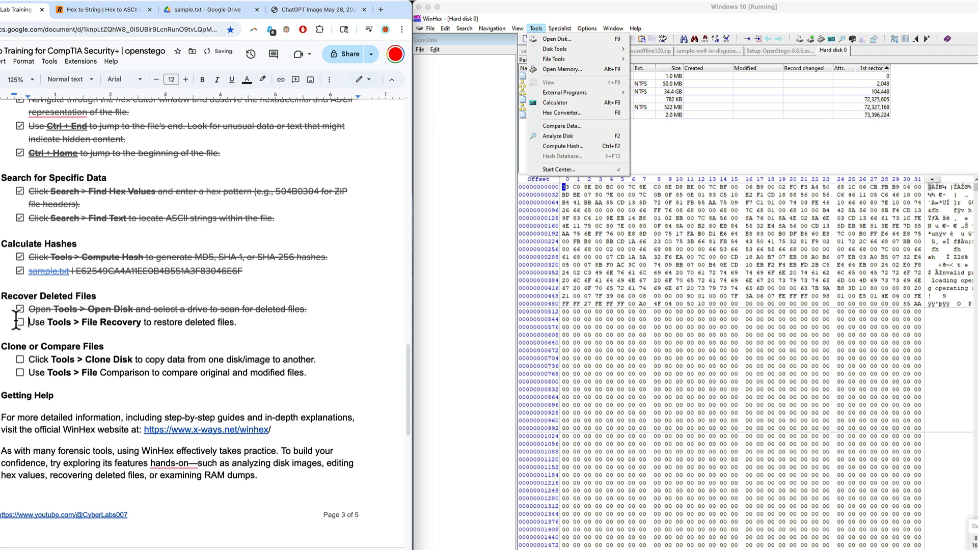
pyautogui.click(167, 395)
pyautogui.click(466, 300)
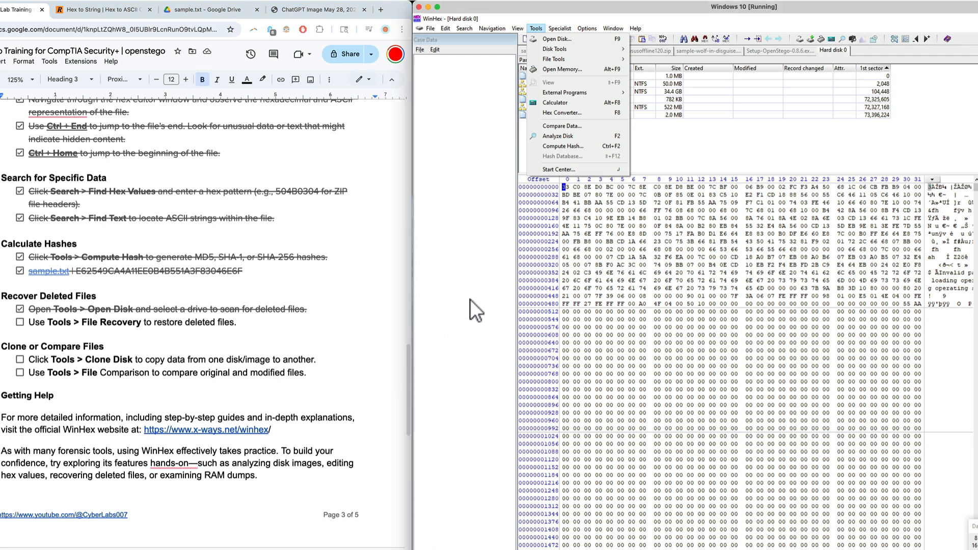
pyautogui.click(539, 28)
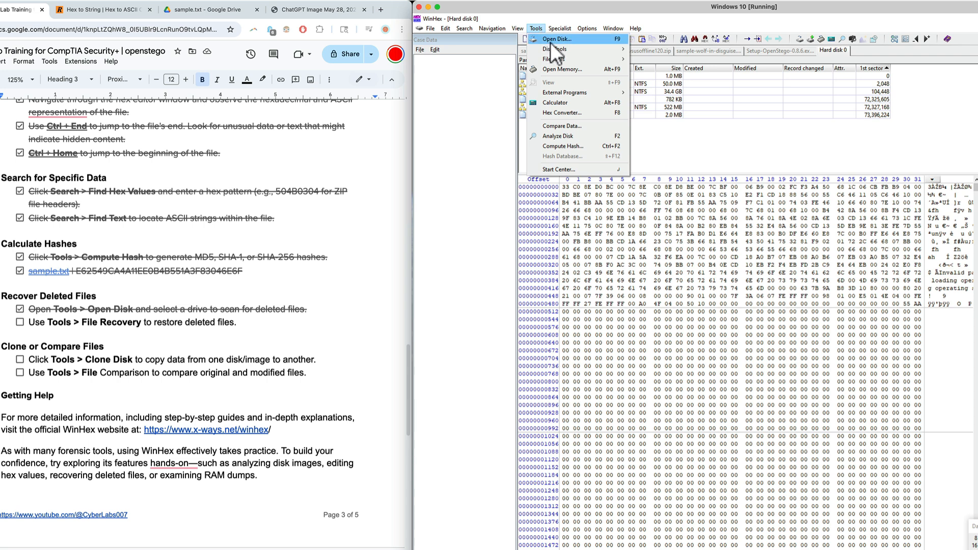
pyautogui.click(550, 40)
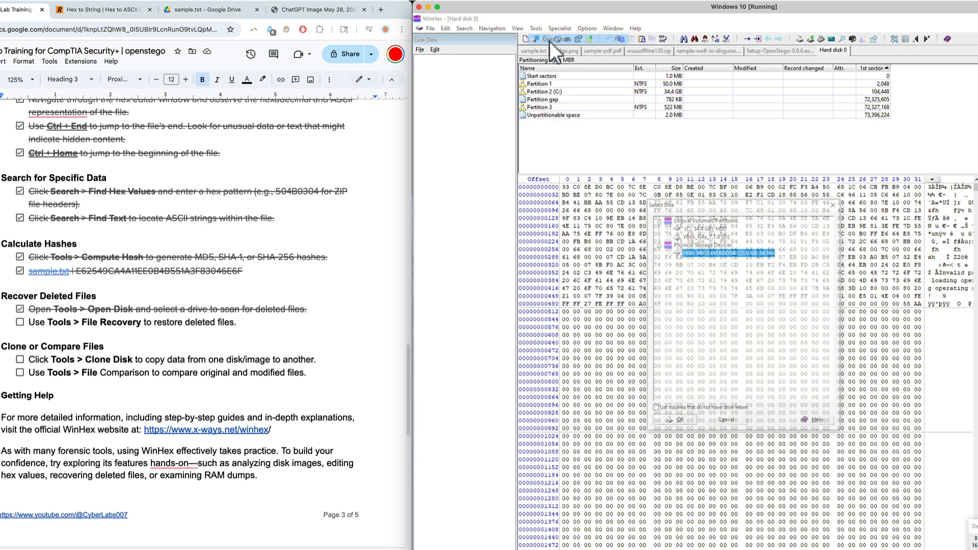
pyautogui.click(731, 424)
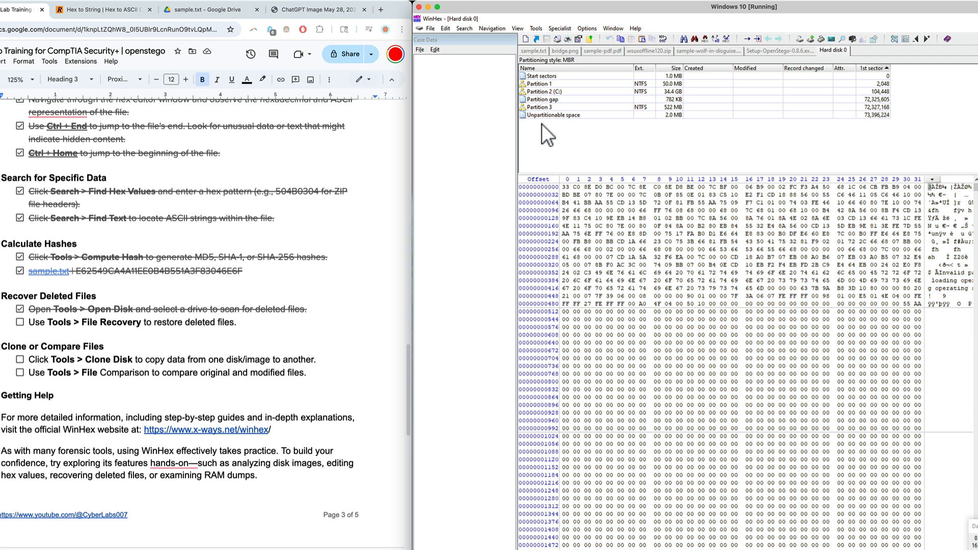
# Step: Review the Clone Disk settings without starting a copy, and check off the Clone Disk item in the lab document
pyautogui.click(535, 30)
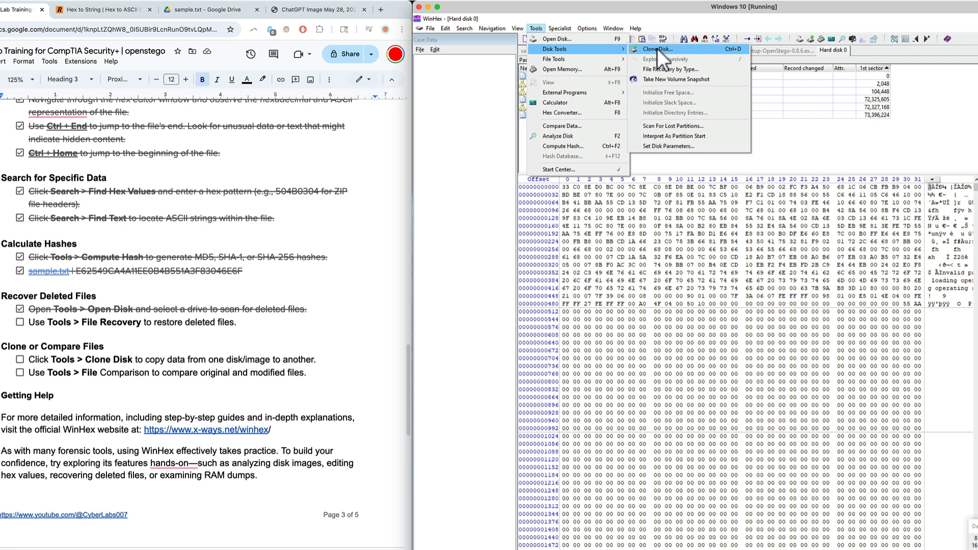
pyautogui.click(657, 48)
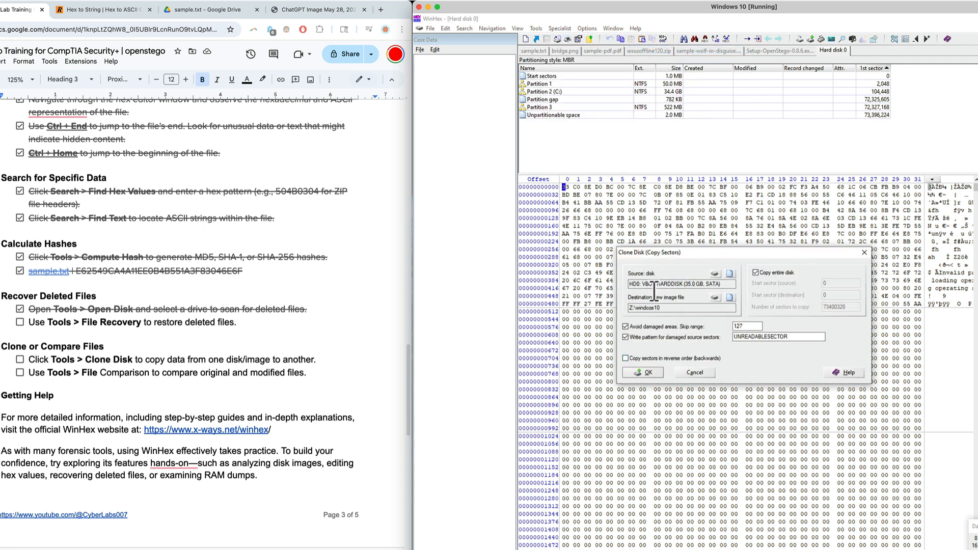
pyautogui.click(695, 373)
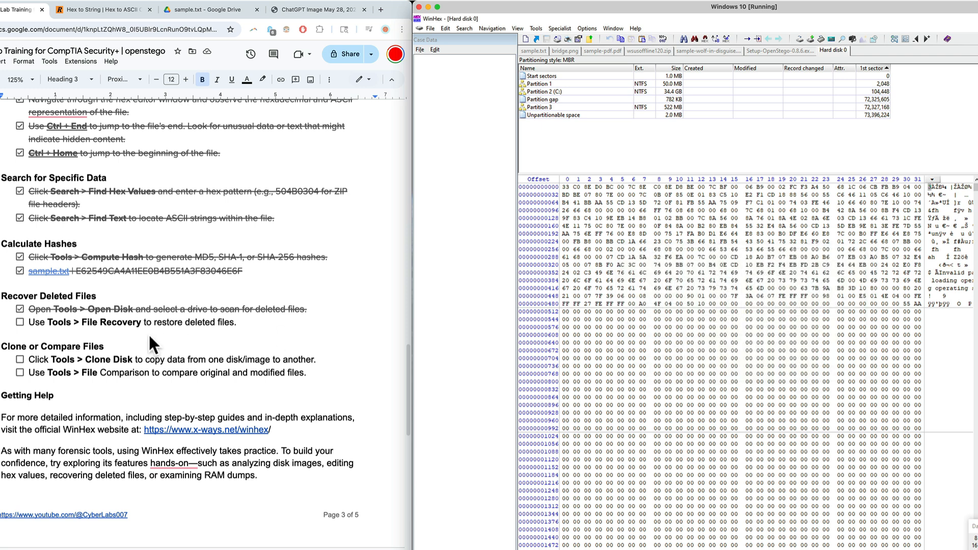
pyautogui.click(19, 358)
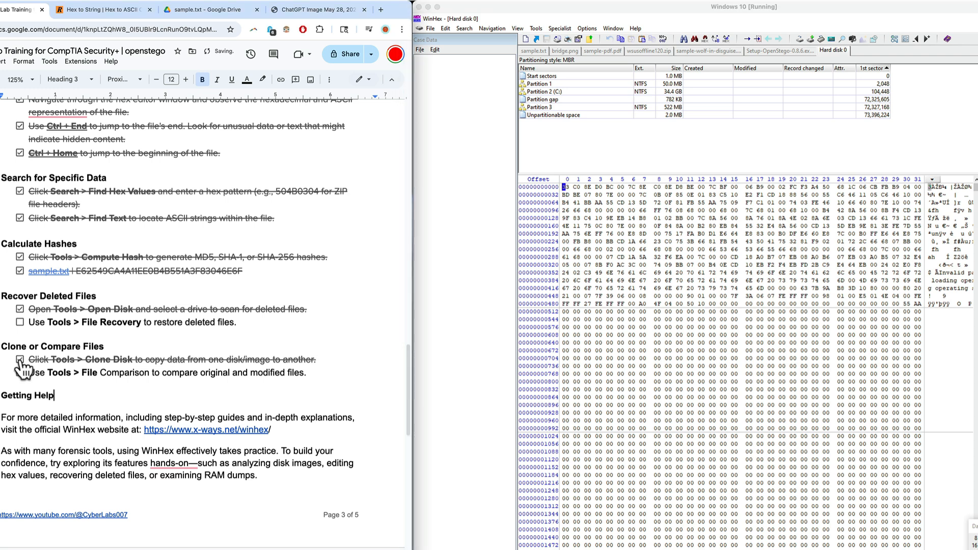
# Step: Close Hard disk 0, the OpenStego setup, sample-wolf-in-disguise, wsusoffline120.zip, sample-pdf.pdf and sample.txt in WinHex, keeping bridge.png open
pyautogui.click(653, 156)
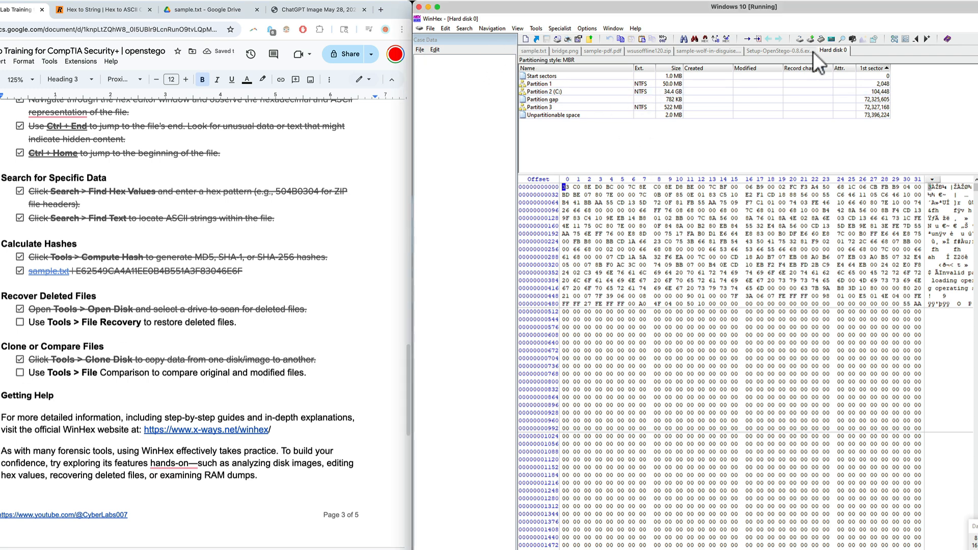
pyautogui.rightClick(829, 51)
pyautogui.click(848, 57)
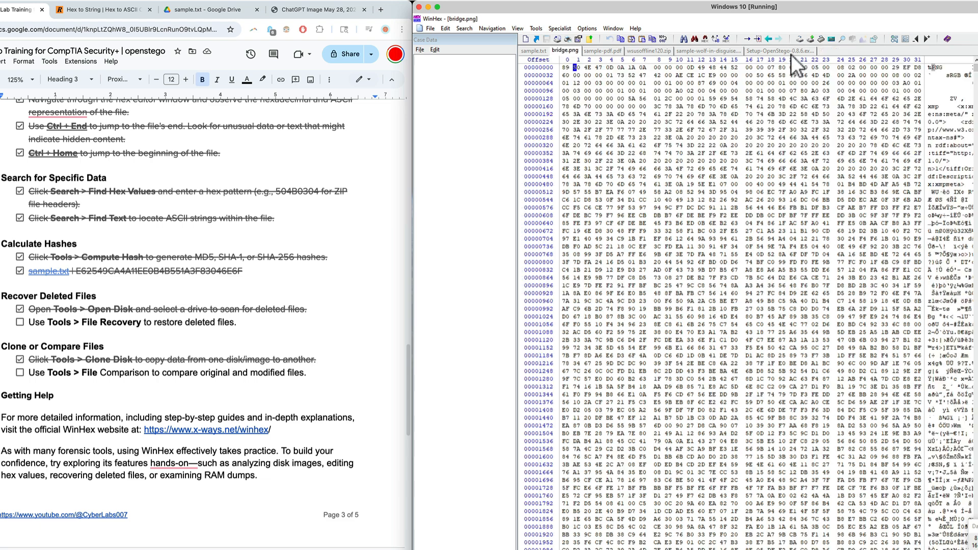
pyautogui.rightClick(789, 52)
pyautogui.click(812, 57)
pyautogui.rightClick(715, 53)
pyautogui.click(738, 57)
pyautogui.rightClick(660, 53)
pyautogui.click(670, 61)
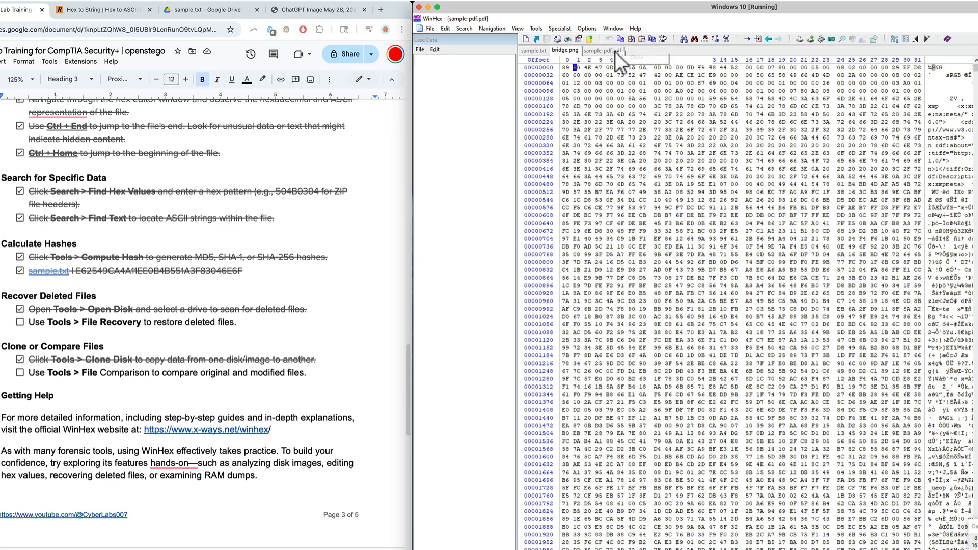
pyautogui.rightClick(615, 52)
pyautogui.click(632, 60)
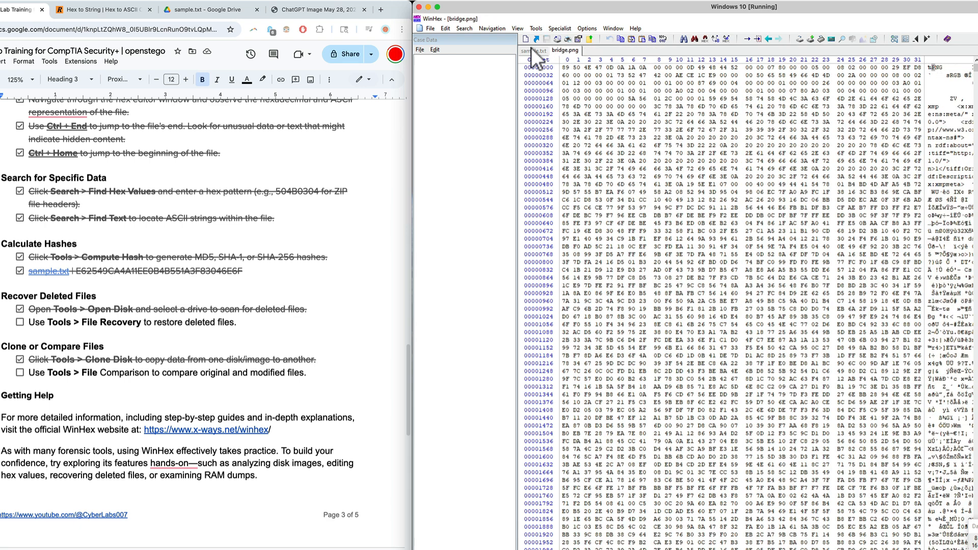
pyautogui.rightClick(532, 50)
pyautogui.click(553, 57)
pyautogui.click(534, 28)
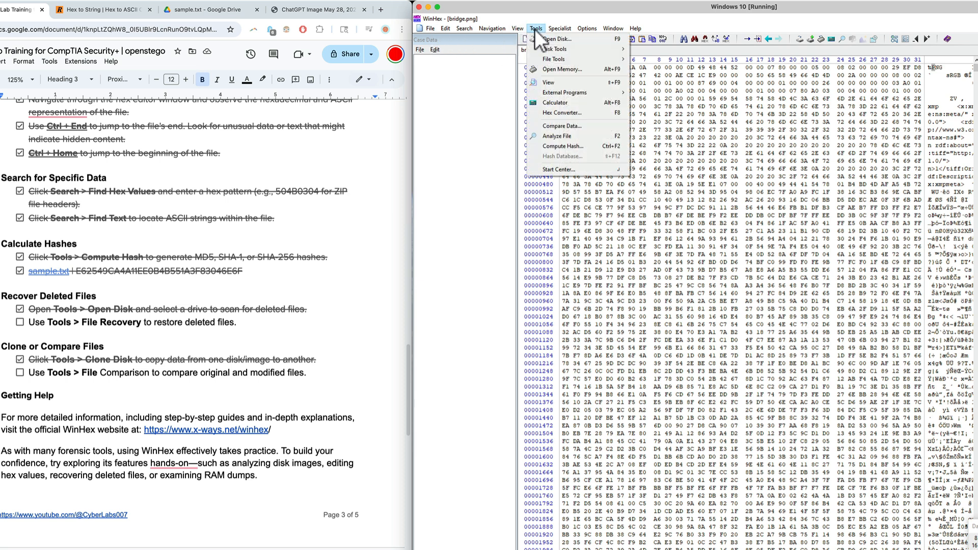
pyautogui.click(581, 128)
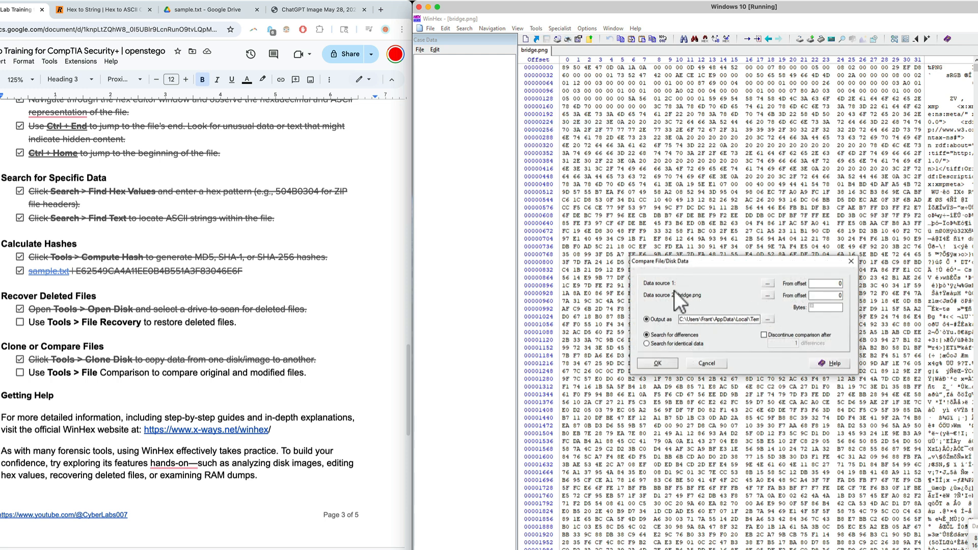
pyautogui.click(770, 285)
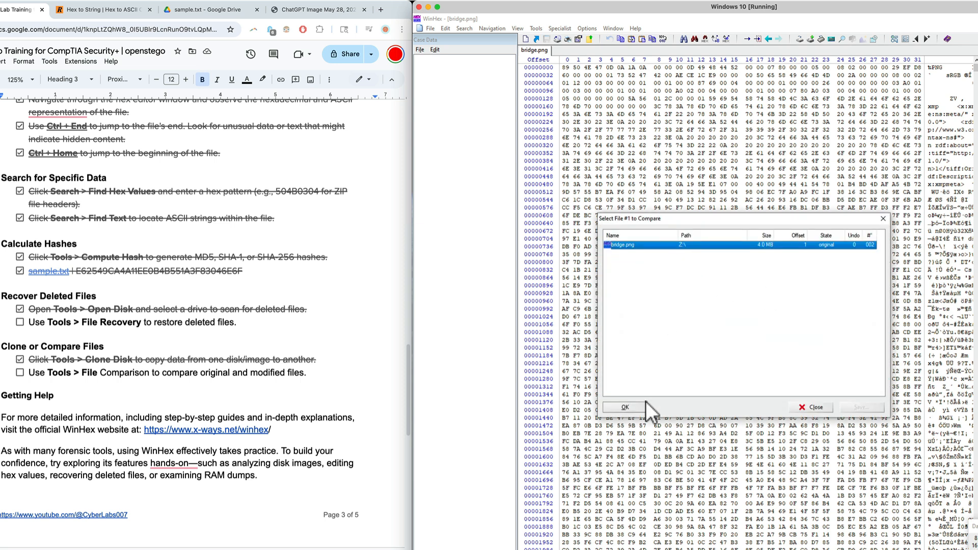
pyautogui.click(638, 406)
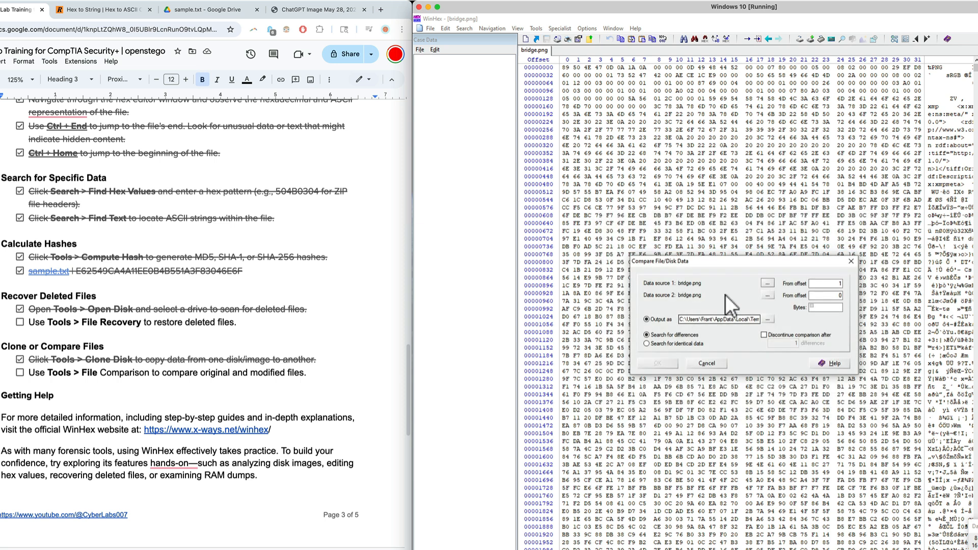
pyautogui.click(769, 284)
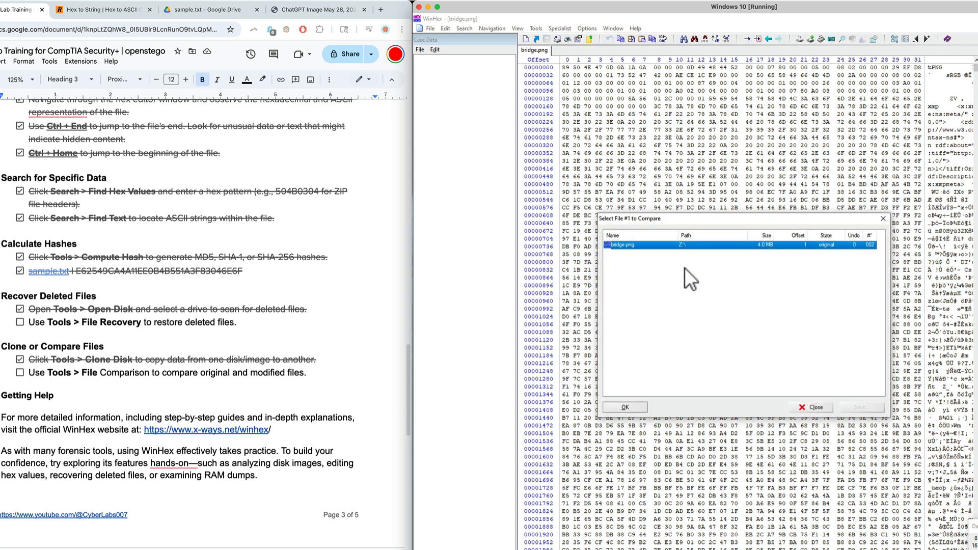
pyautogui.doubleClick(639, 247)
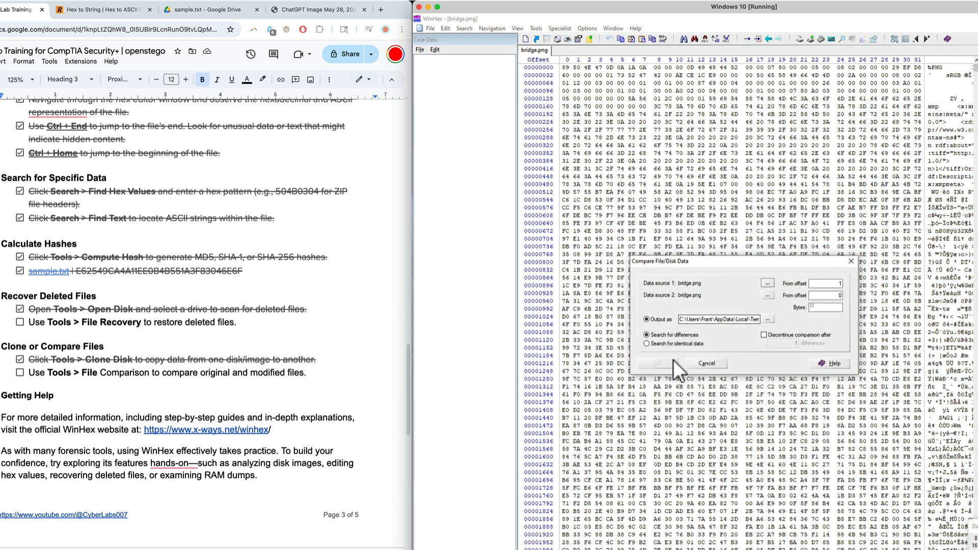
pyautogui.click(769, 286)
pyautogui.click(817, 408)
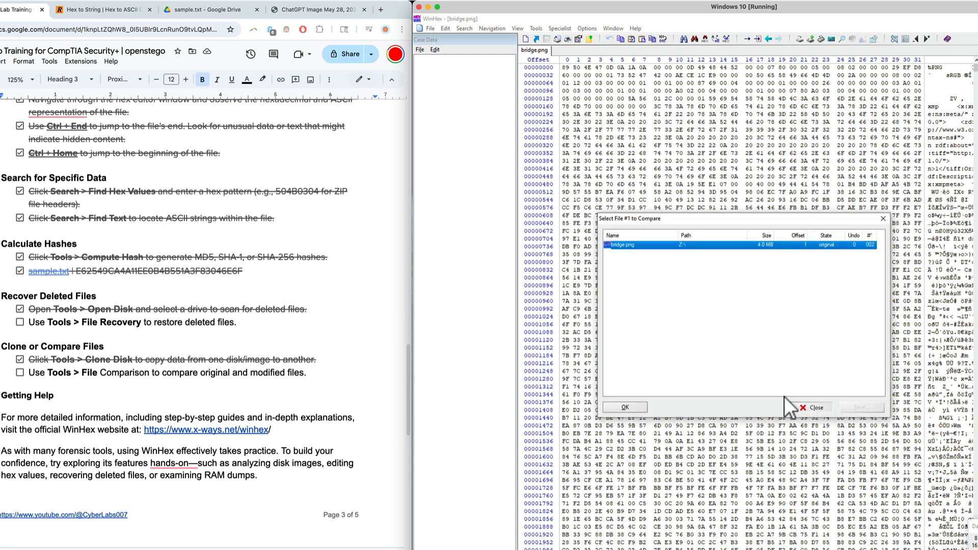
pyautogui.click(718, 360)
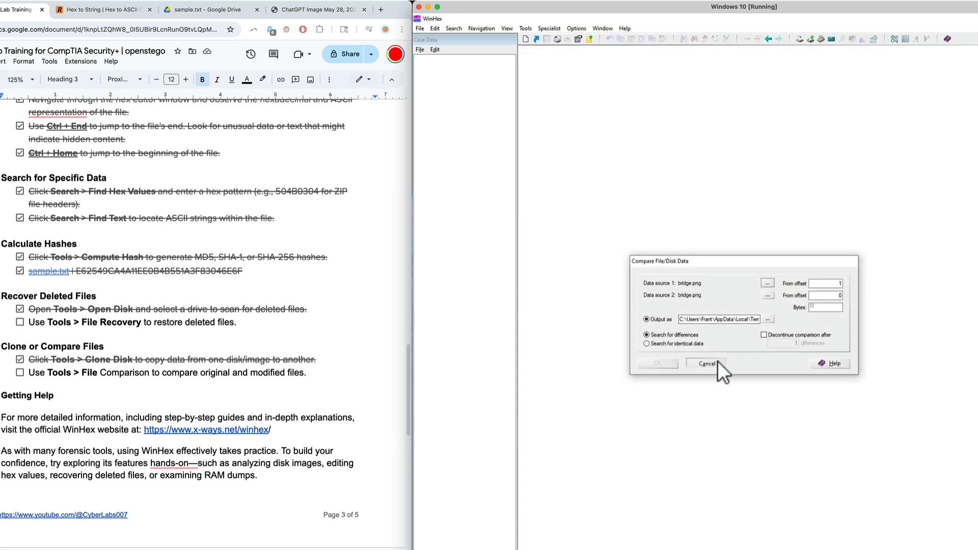
# Step: Start a new data comparison and load the bridge PNG from the Z: Downloads folder as data source 1
pyautogui.click(525, 30)
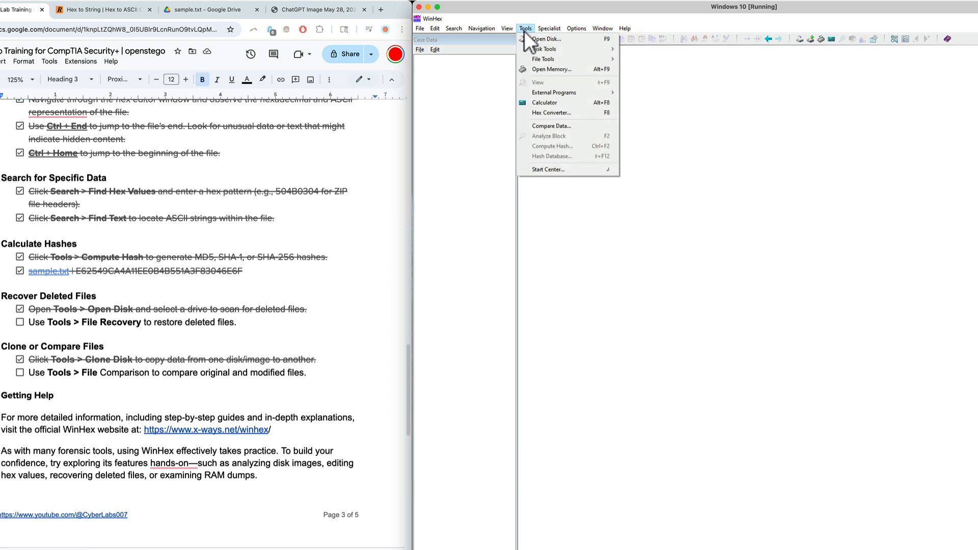
pyautogui.click(556, 126)
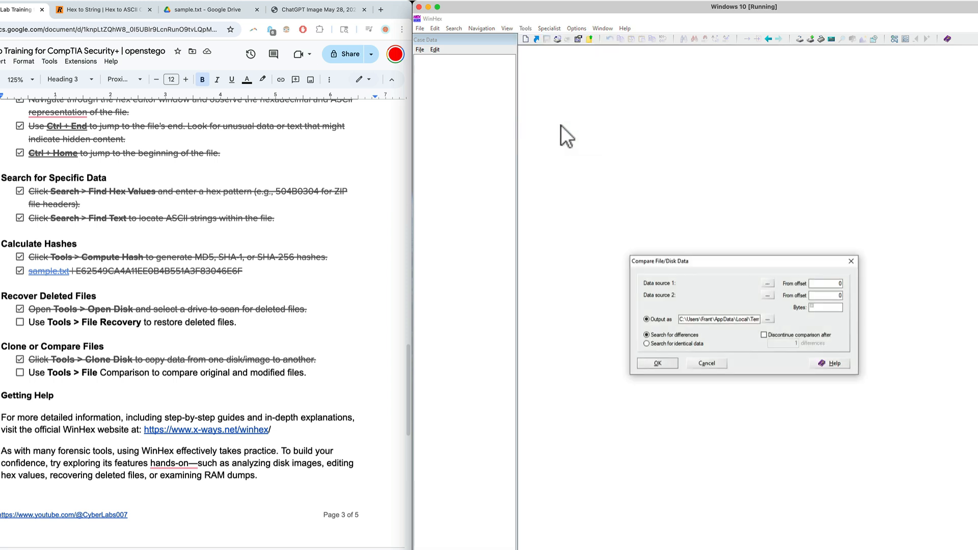
pyautogui.click(768, 284)
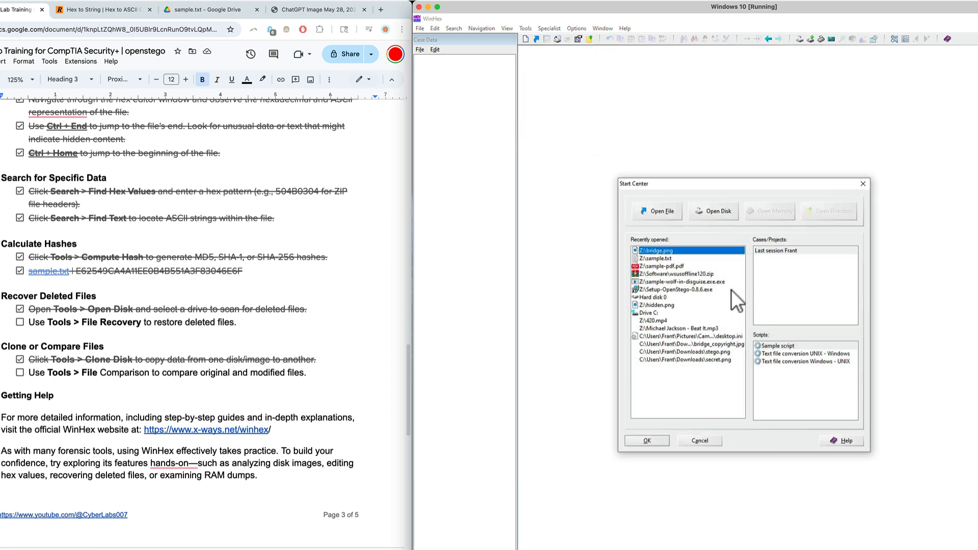
pyautogui.click(664, 213)
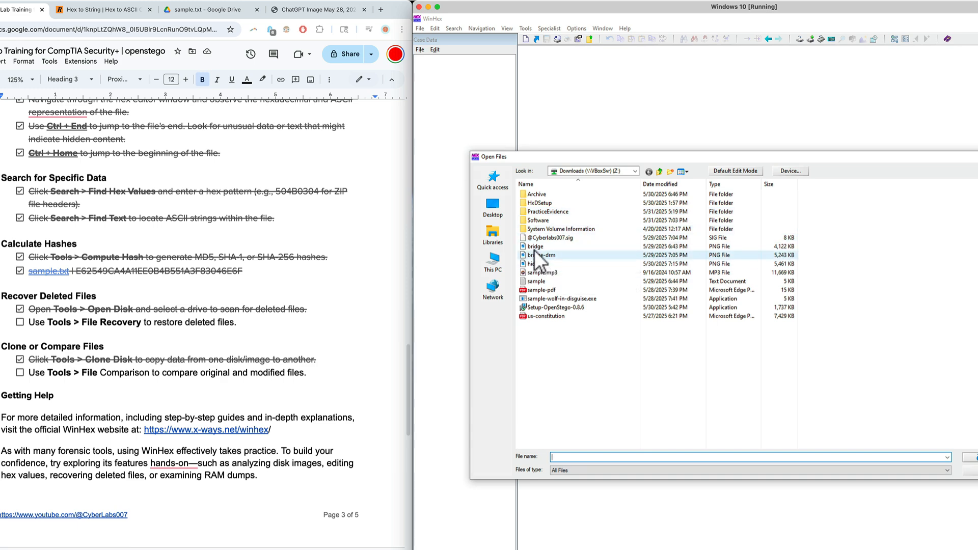
pyautogui.click(535, 247)
pyautogui.click(972, 457)
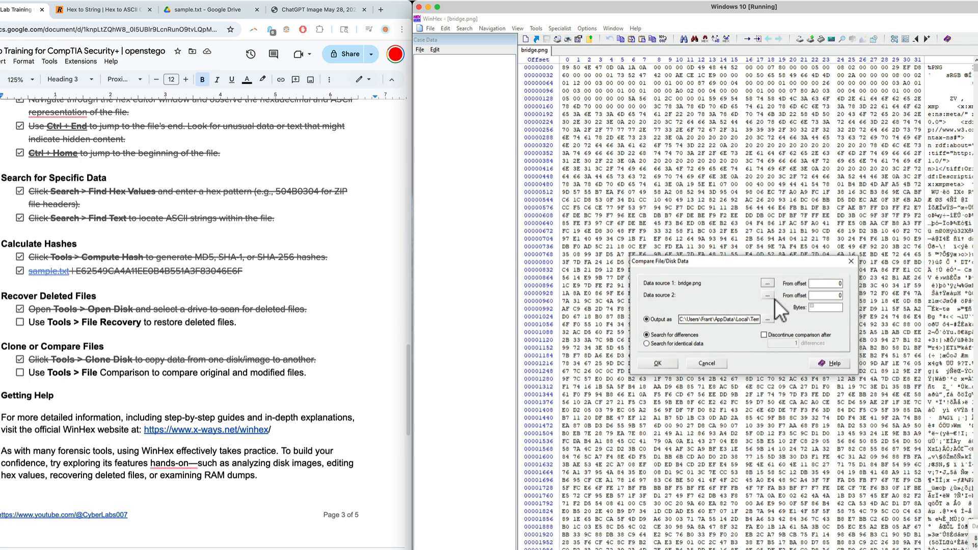
# Step: Load the hidden PNG from the Z: Downloads folder as data source 2 and run the search for differences, overwriting Report.txt
pyautogui.click(767, 295)
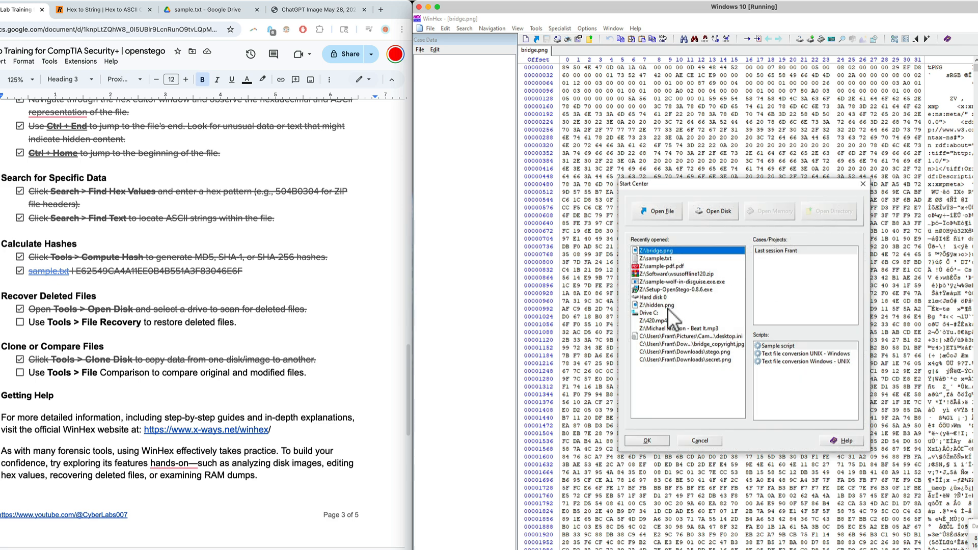
pyautogui.click(660, 212)
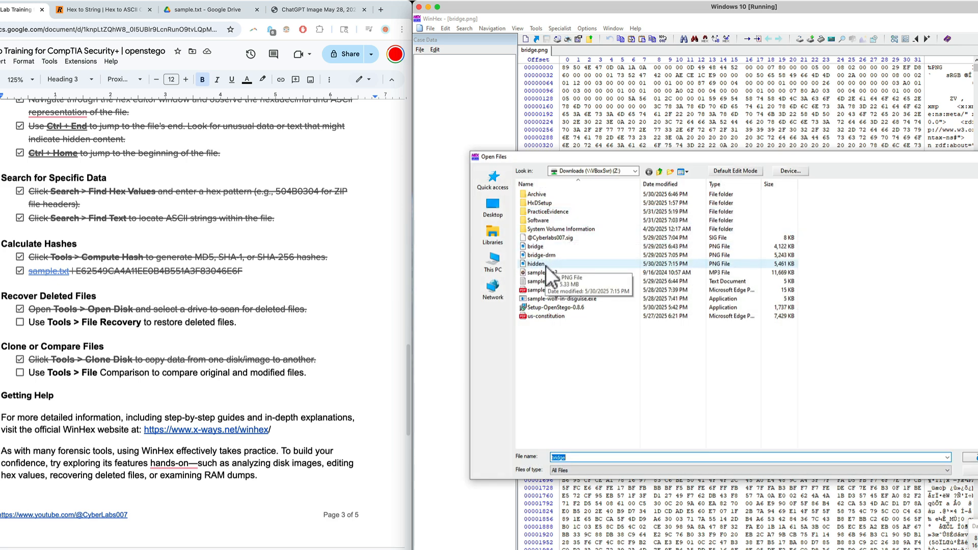
pyautogui.click(546, 265)
pyautogui.doubleClick(547, 265)
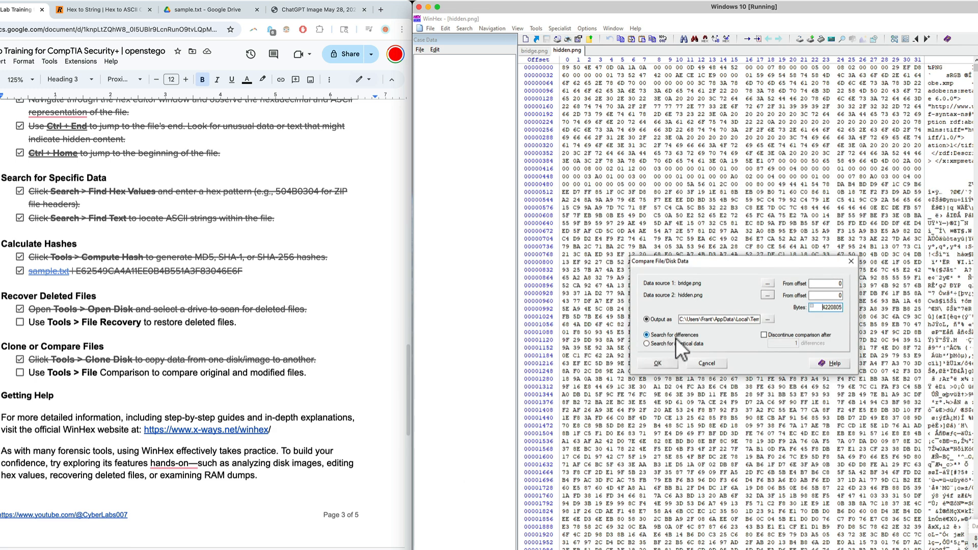
pyautogui.click(668, 363)
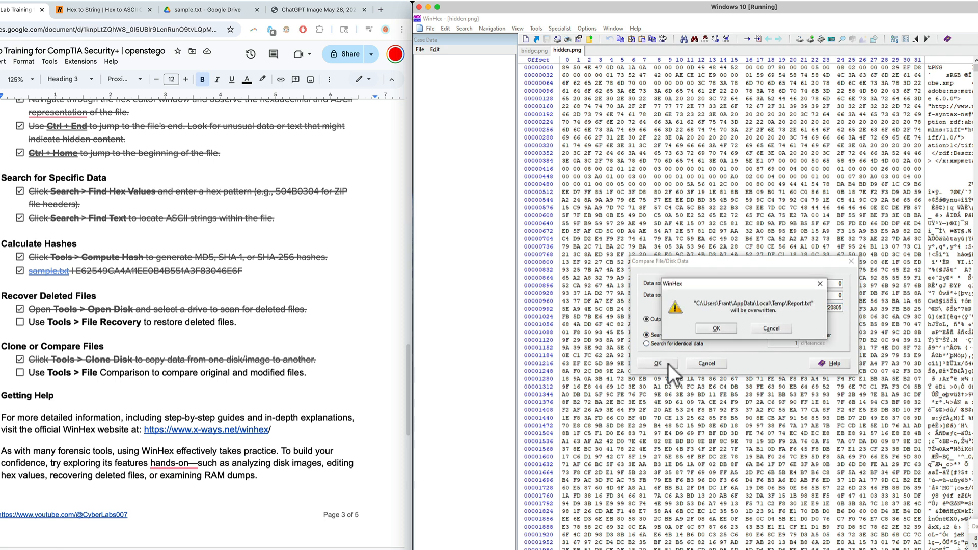
pyautogui.click(714, 329)
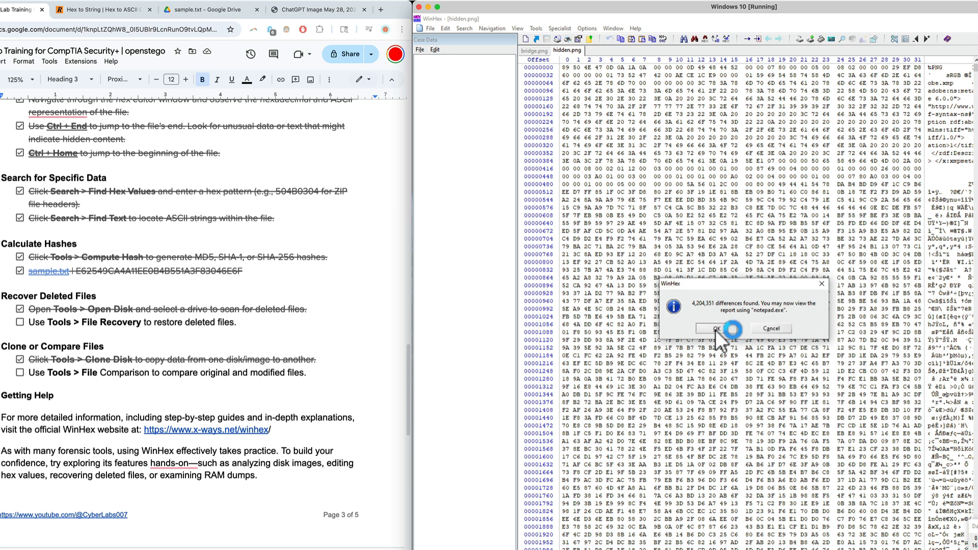
# Step: Review the comparison report's byte differences in Notepad, close it, and keep the report file instead of deleting it
pyautogui.click(716, 329)
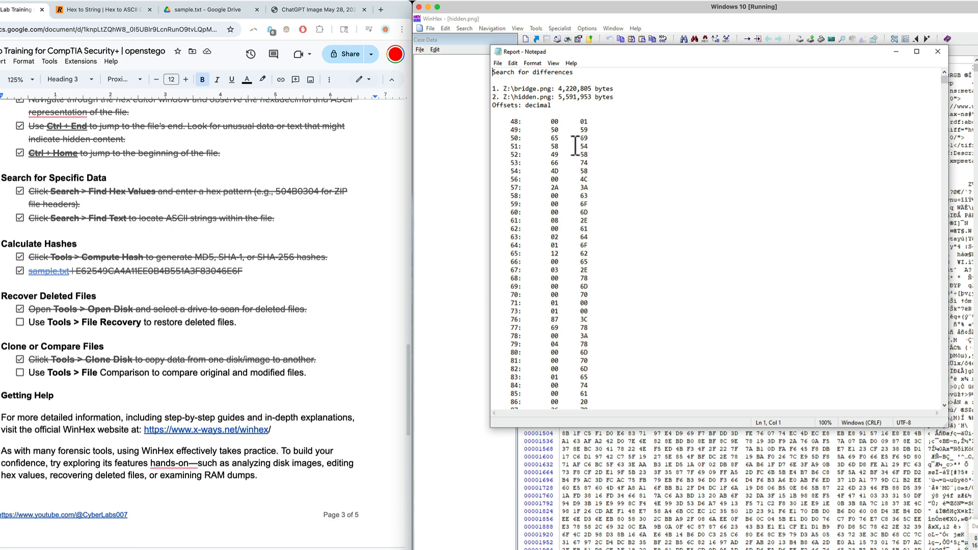
pyautogui.scroll(-2, 620, 254)
pyautogui.scroll(-10, 619, 255)
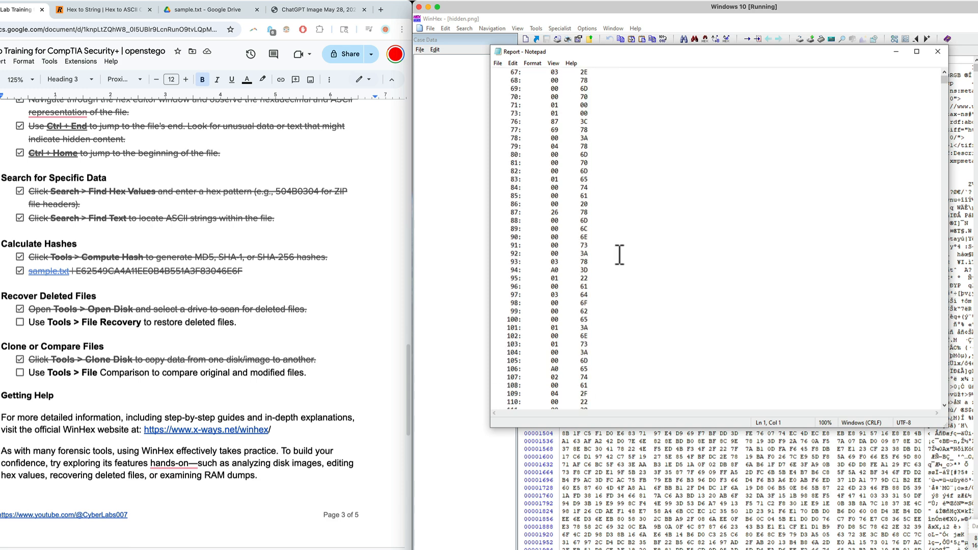
pyautogui.click(938, 51)
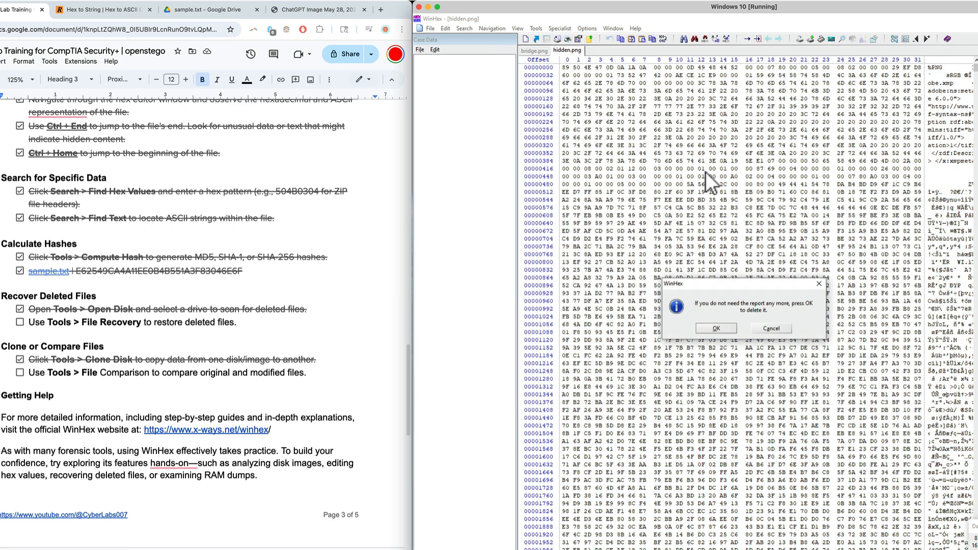
pyautogui.click(772, 329)
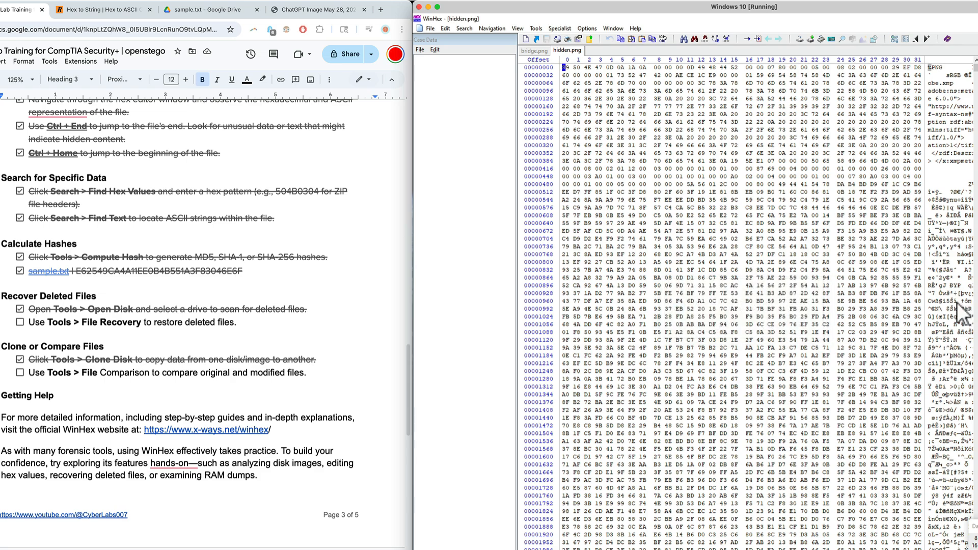
# Step: Look through the hex data of hidden.png and check off the File Comparison item under Clone or Compare Files in the lab document
pyautogui.scroll(-14, 939, 341)
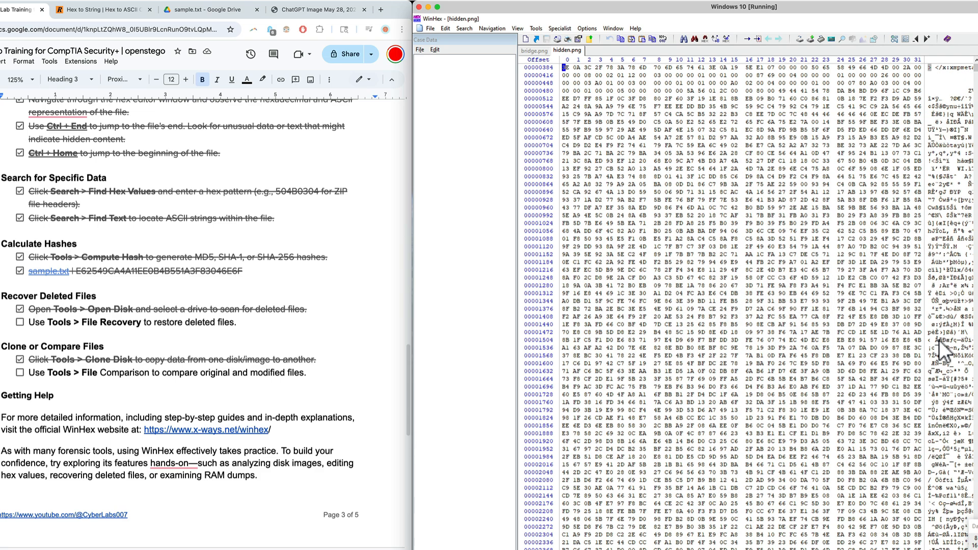
pyautogui.scroll(7, 940, 339)
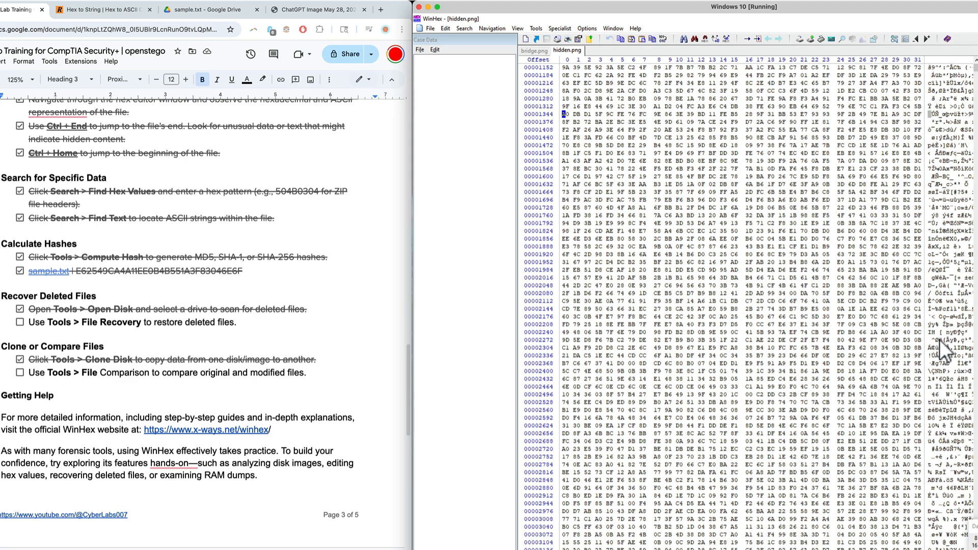
pyautogui.scroll(-18, 940, 340)
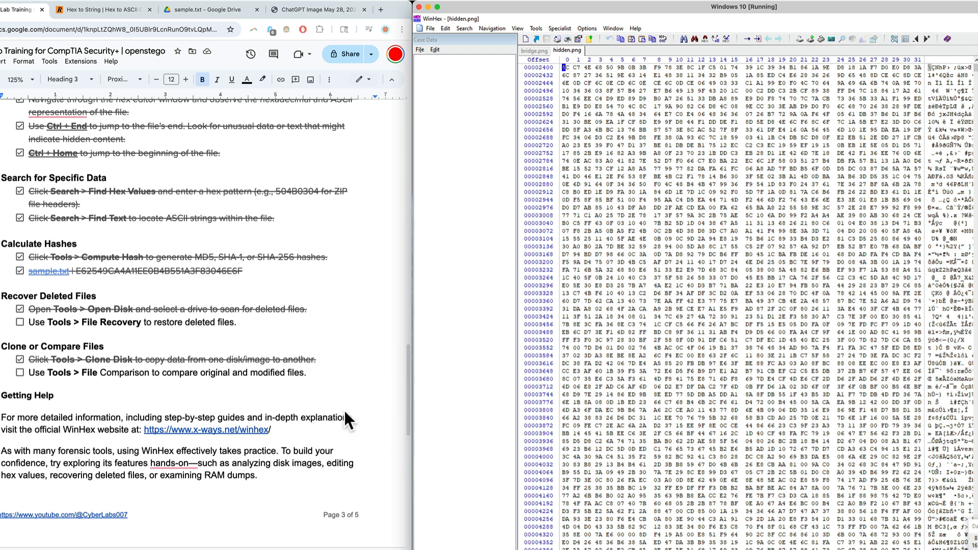
pyautogui.click(267, 386)
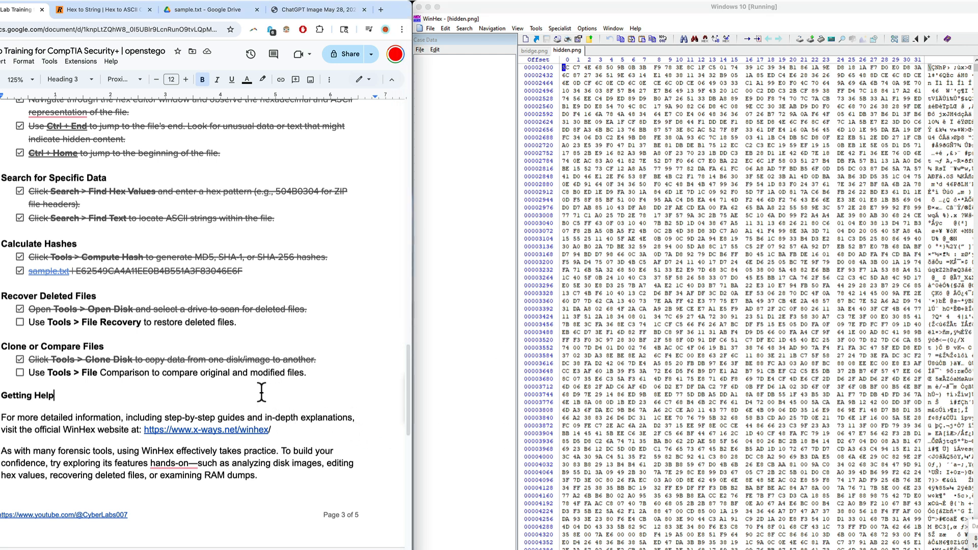
pyautogui.click(20, 372)
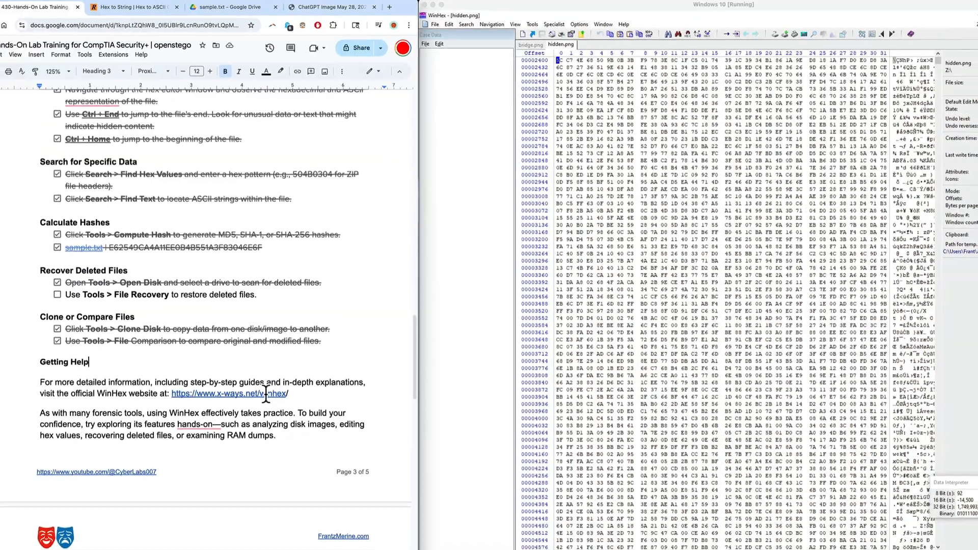
# Step: Open the official WinHex website linked under Getting Help, and return to the lab document
pyautogui.click(255, 401)
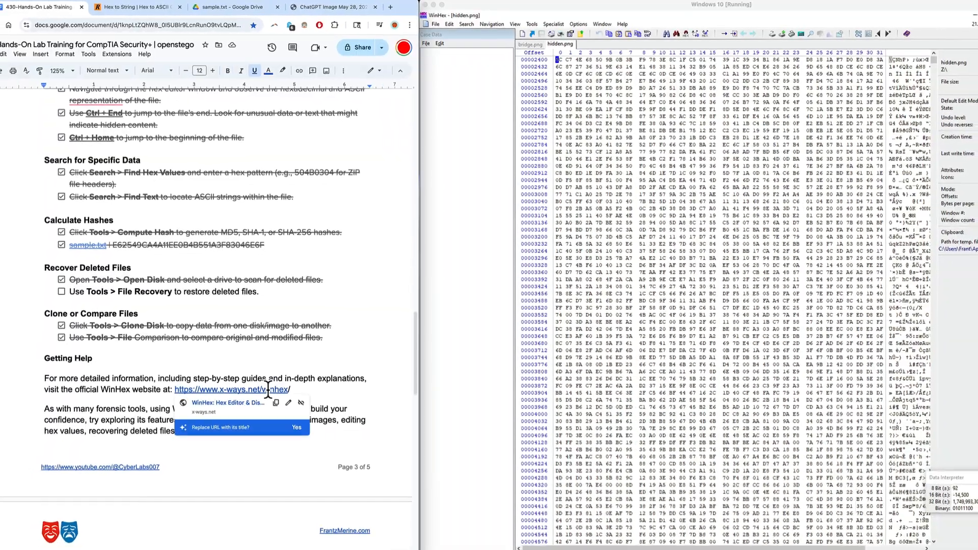
pyautogui.click(251, 401)
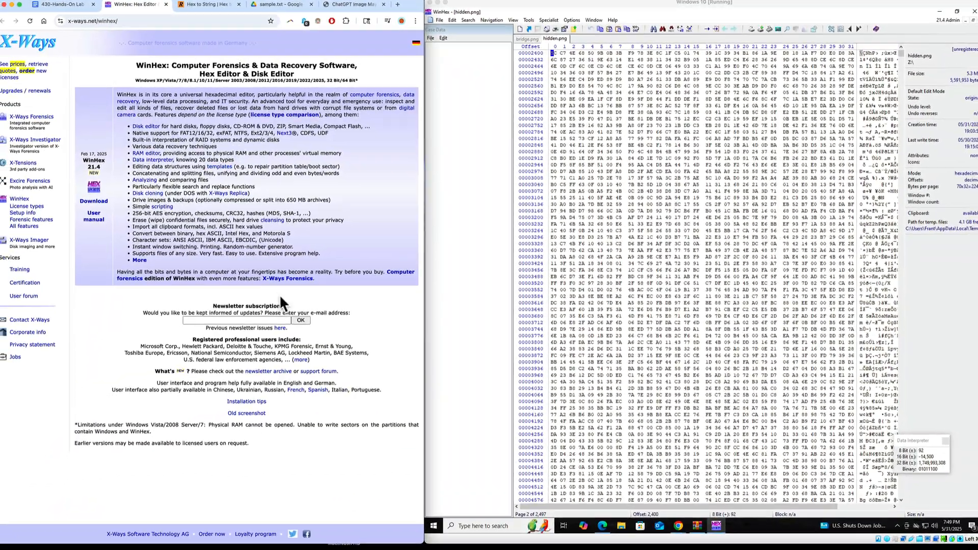
pyautogui.click(65, 6)
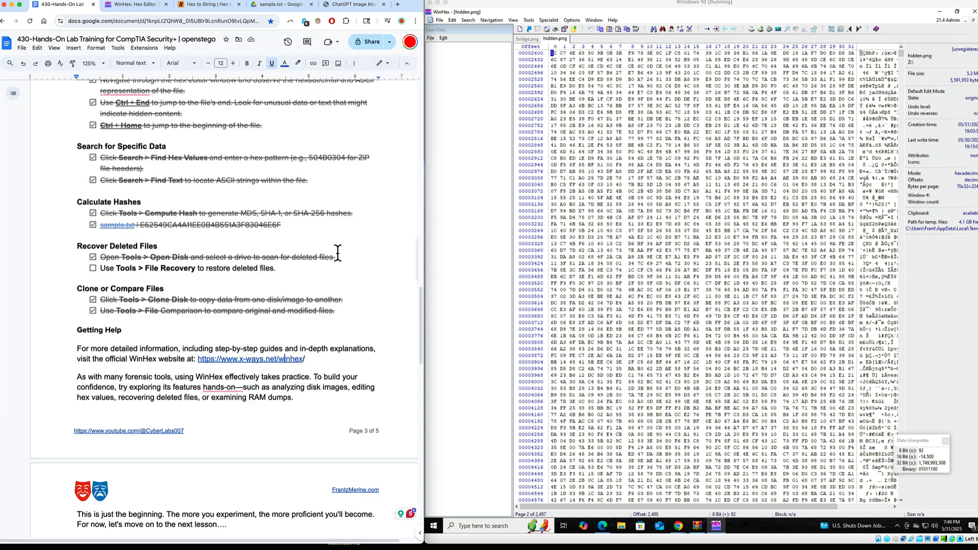